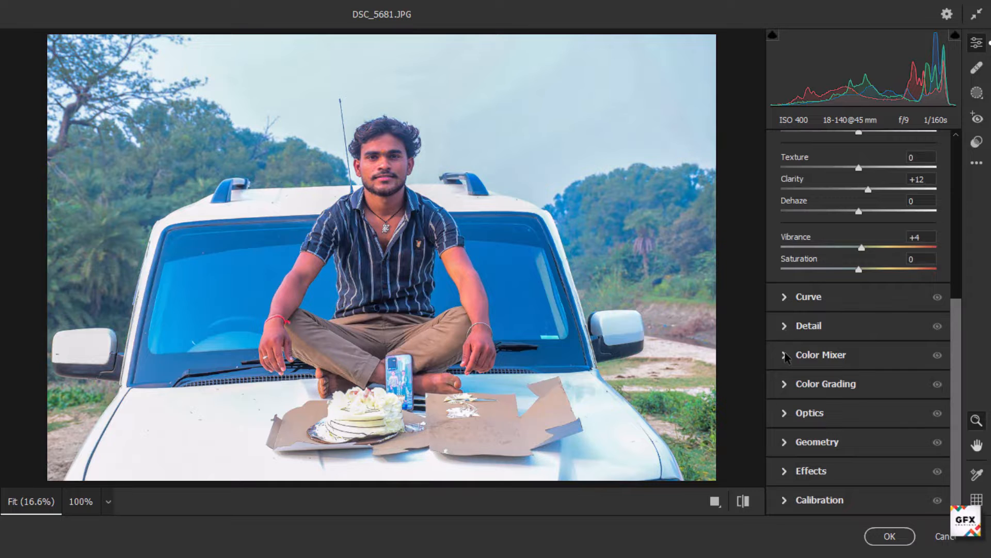
Step: Apply the Camera Raw filter adjustments to the photo
left_click(785, 355)
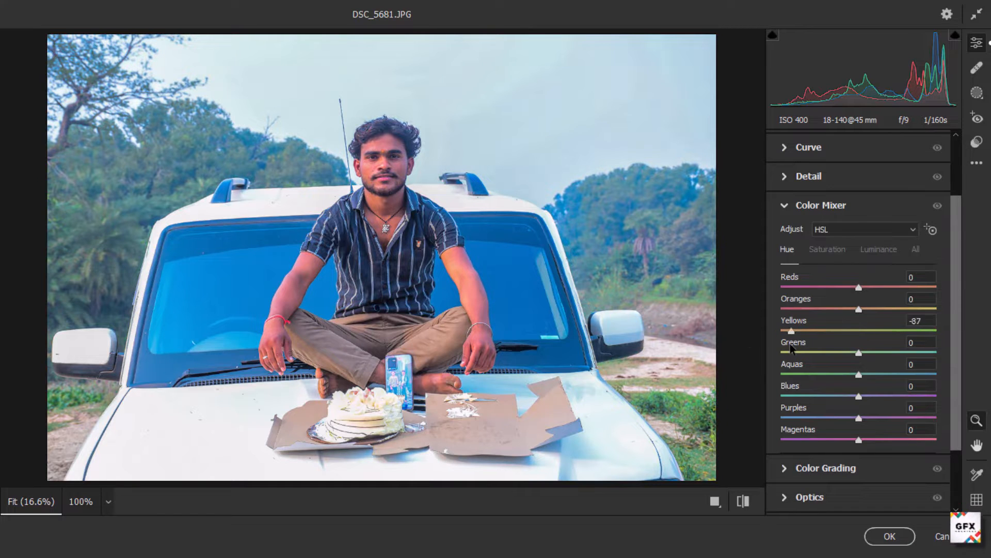
left_click(887, 536)
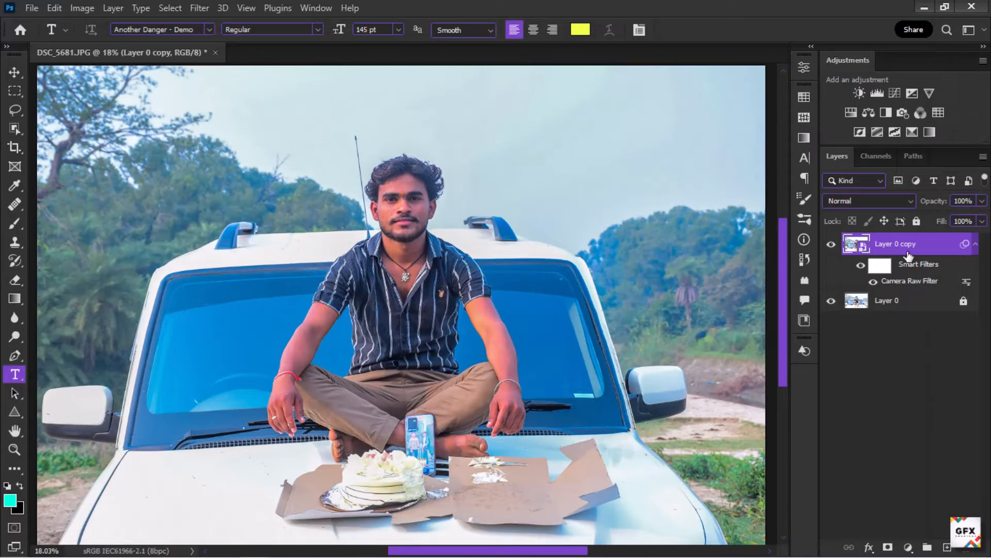
Step: Select the seated man as the subject with the Object Selection tool
left_click(16, 131)
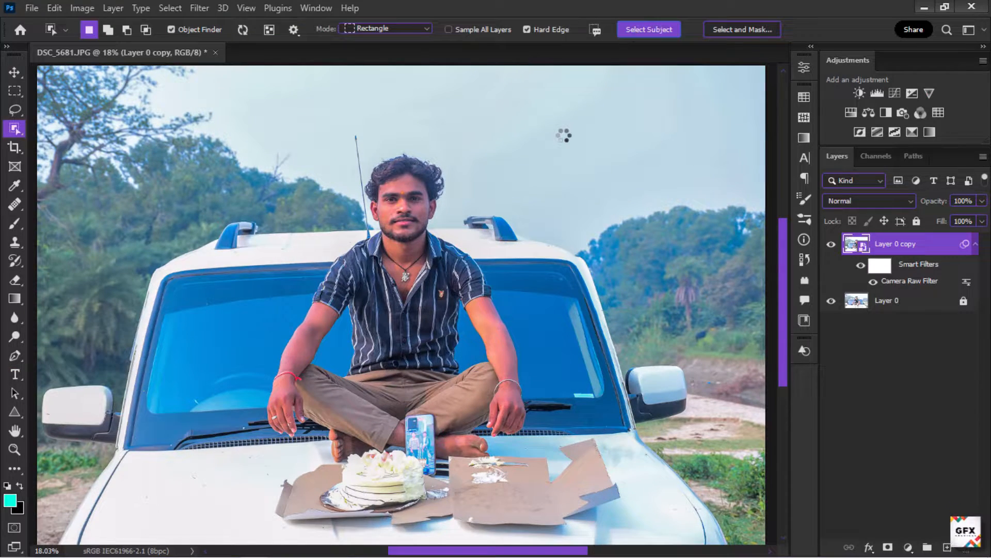
scroll(474, 144, "down", 2)
scroll(433, 144, "up", 7)
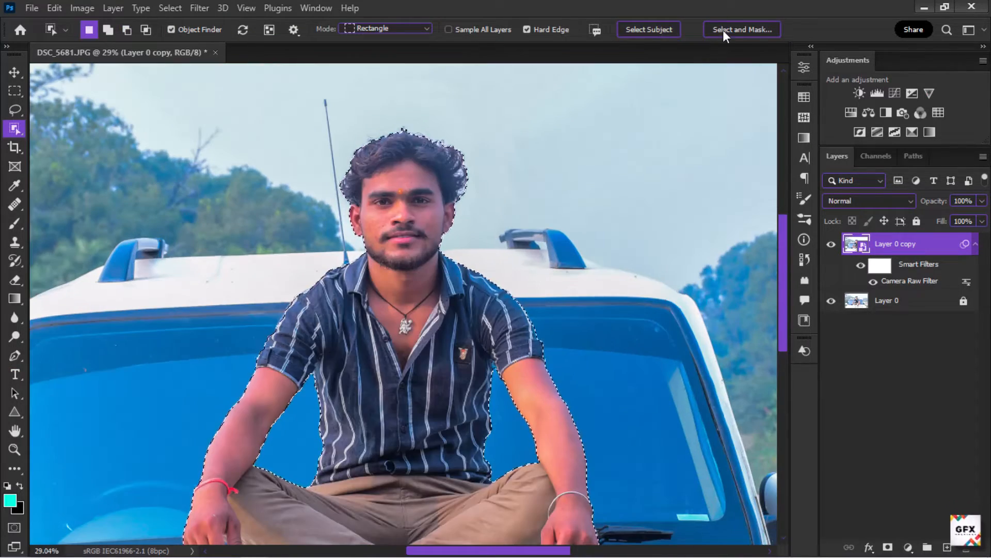
Step: Refine the hair edges of the man's selection with the Refine Edge brush in Select and Mask
left_click(724, 31)
scroll(418, 94, "up", 5)
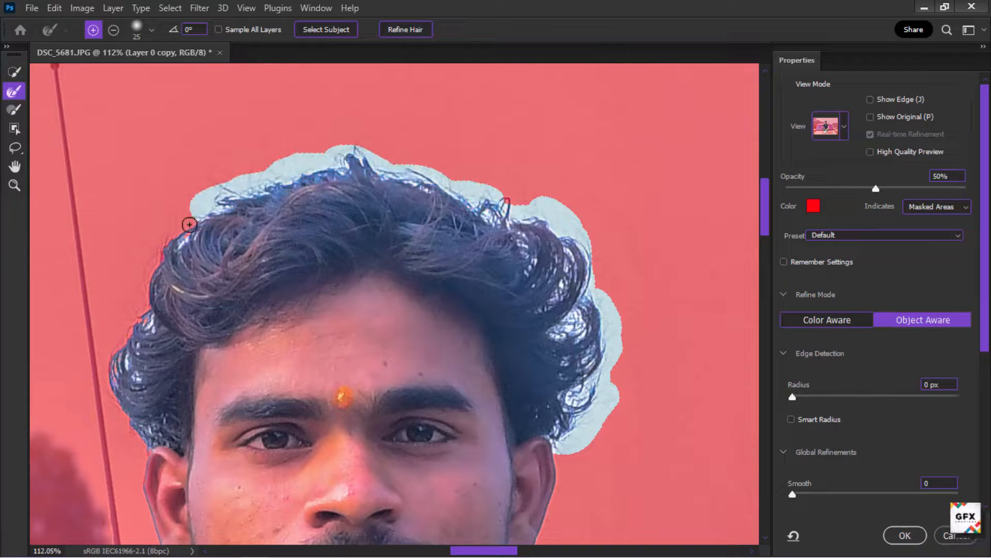
left_click_drag(141, 435, 143, 442)
scroll(408, 144, "down", 2)
scroll(470, 195, "up", 2)
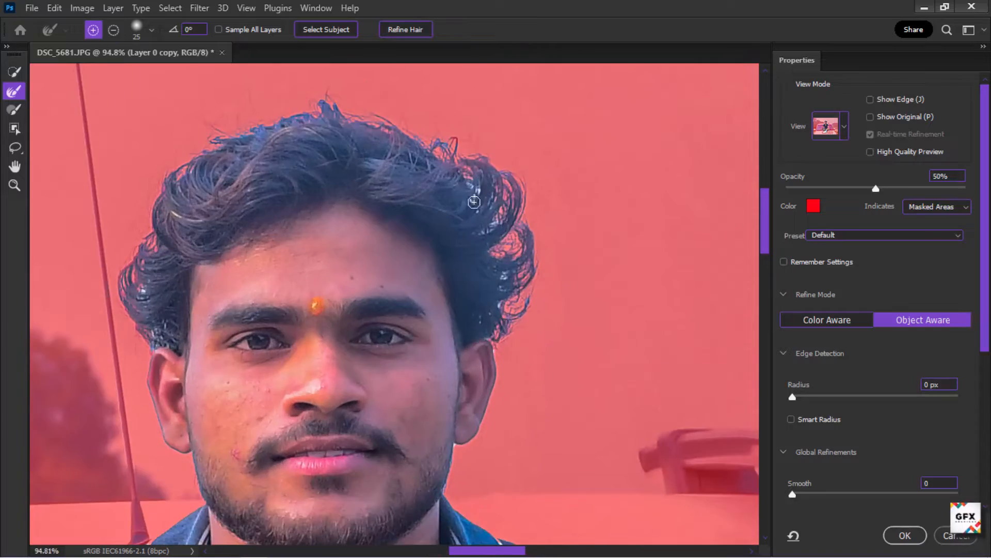
scroll(474, 194, "down", 4)
scroll(326, 248, "up", 7)
left_click_drag(349, 216, 331, 215)
scroll(367, 275, "down", 5)
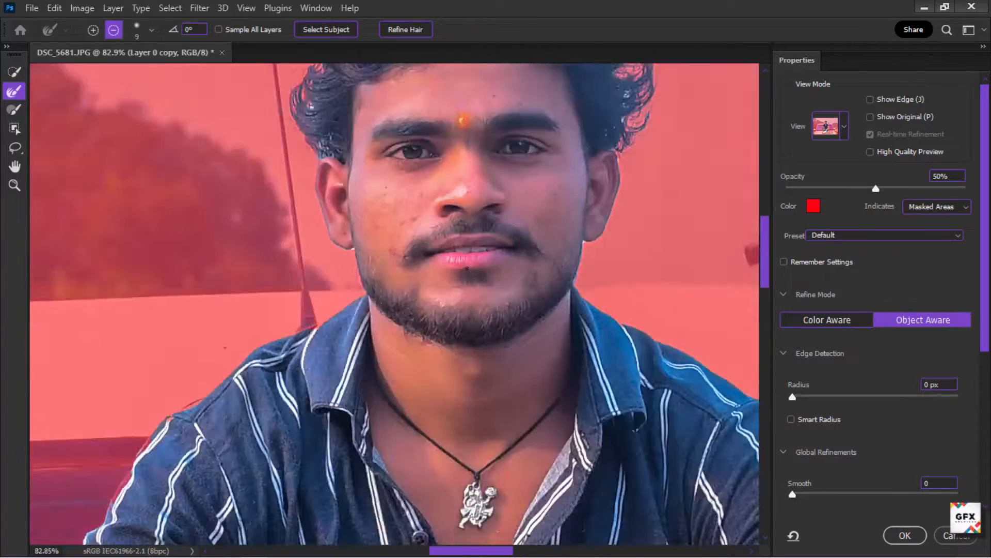
scroll(645, 208, "up", 5)
scroll(549, 308, "down", 10)
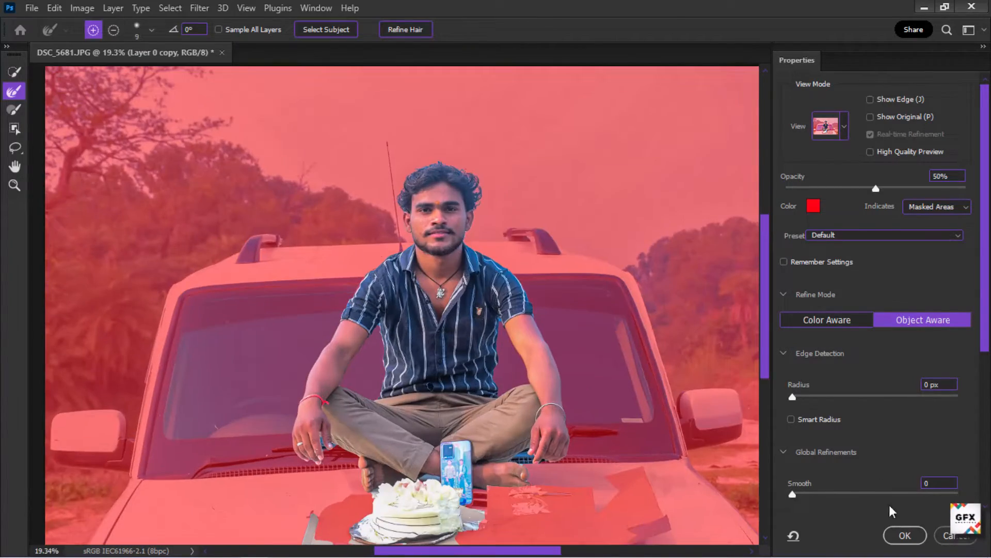
left_click(905, 535)
Step: Copy the selected man onto a new layer and make Layer 0 copy the active layer
key("ctrl+j")
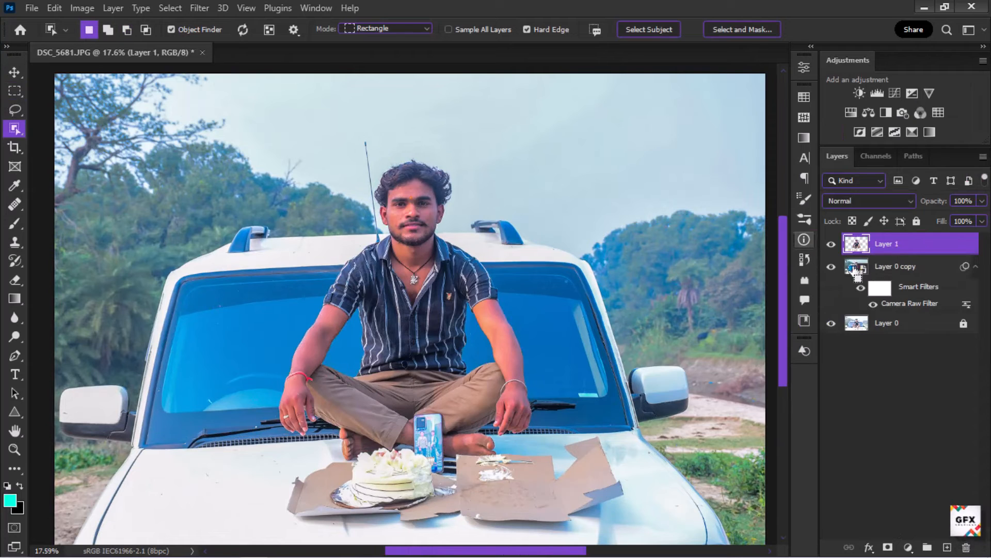
left_click(903, 269)
Step: Convert the Layer 0 copy smart object into a regular layer
left_click(170, 8)
mouse_move(222, 223)
left_click(383, 251)
left_click(752, 206)
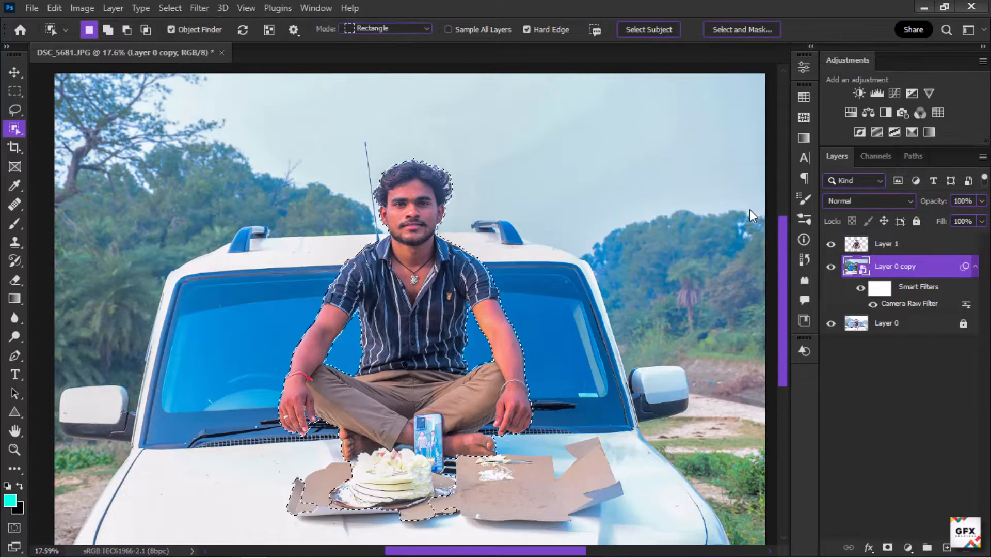
key("Delete")
left_click(476, 220)
right_click(895, 266)
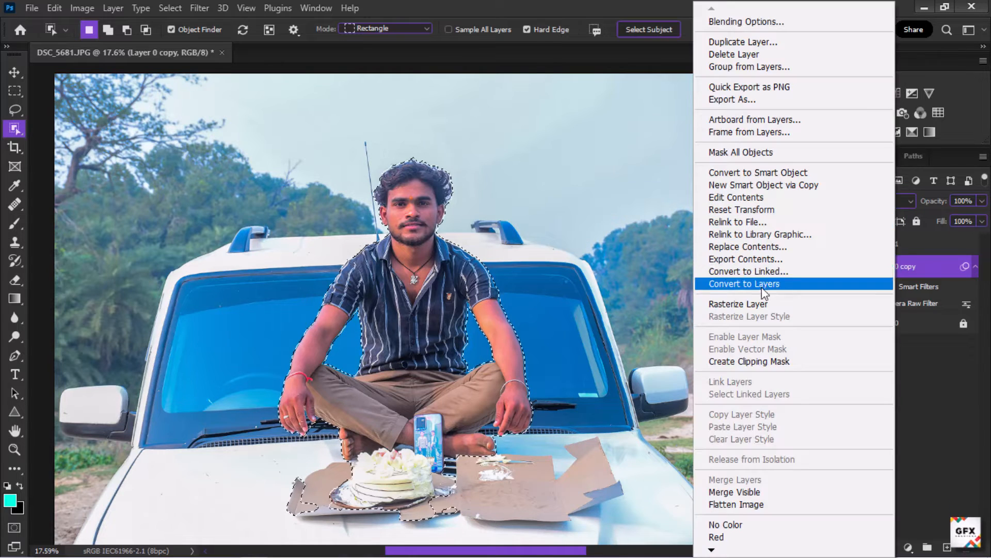
left_click(764, 285)
Step: Content-aware fill the selected man's area on Layer 0 copy and deselect
key("shift+BackSpace")
key("Return")
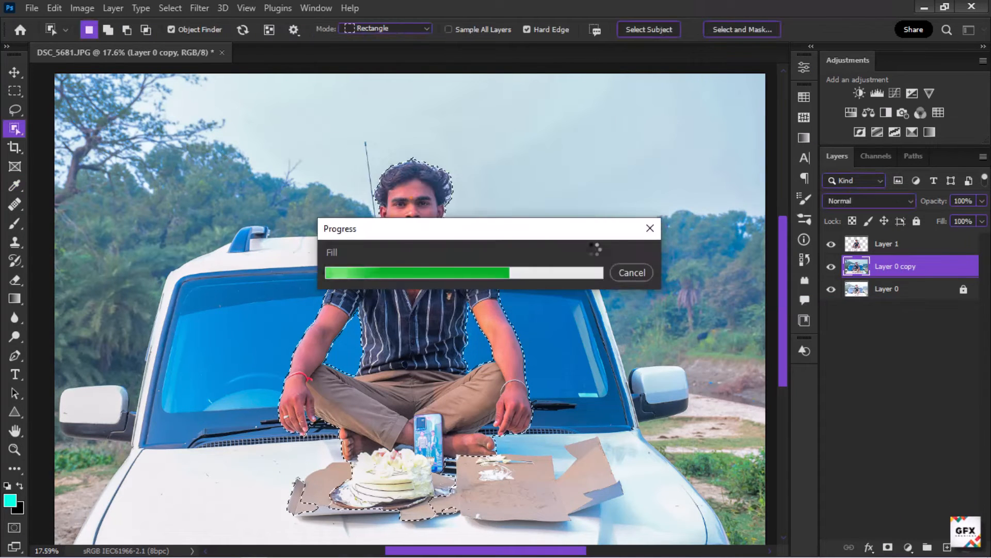
key("ctrl+d")
Step: Toggle Layer 1's visibility to inspect the filled background underneath
left_click(832, 245)
left_click(833, 245)
scroll(637, 202, "down", 2)
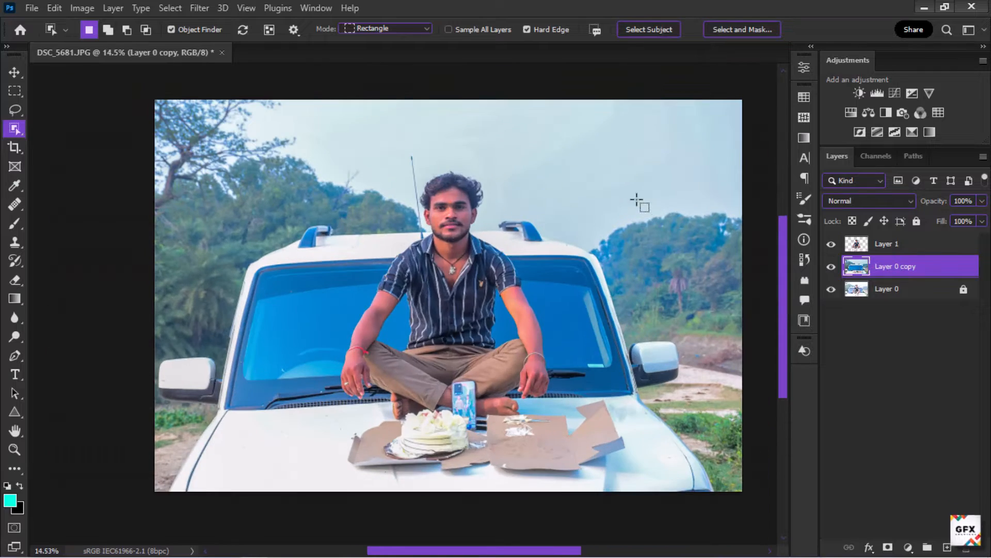
left_click(832, 245)
left_click(833, 245)
scroll(427, 203, "down", 1)
scroll(426, 203, "up", 1)
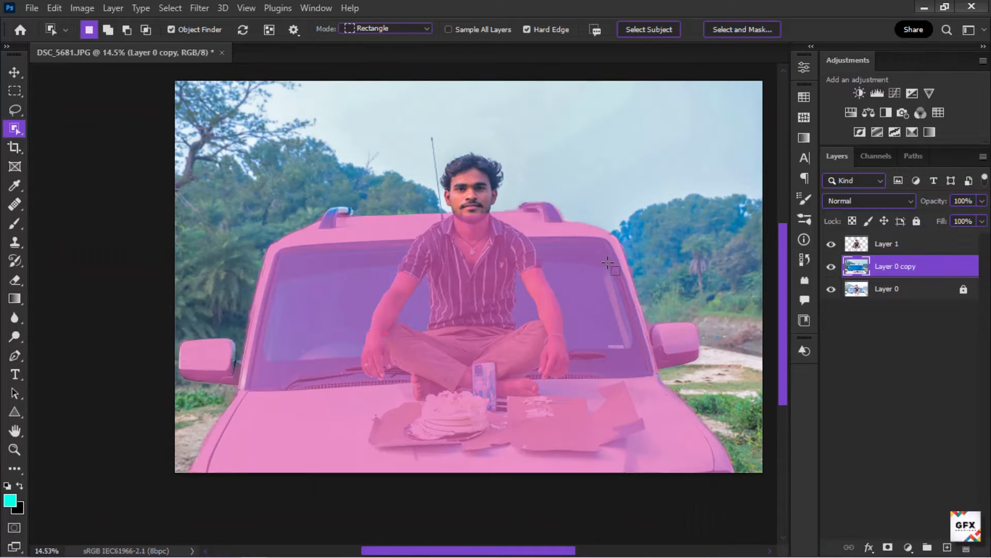
Step: Select the car with the Object Finder selection
left_click(342, 223)
scroll(329, 208, "up", 7)
scroll(370, 217, "down", 7)
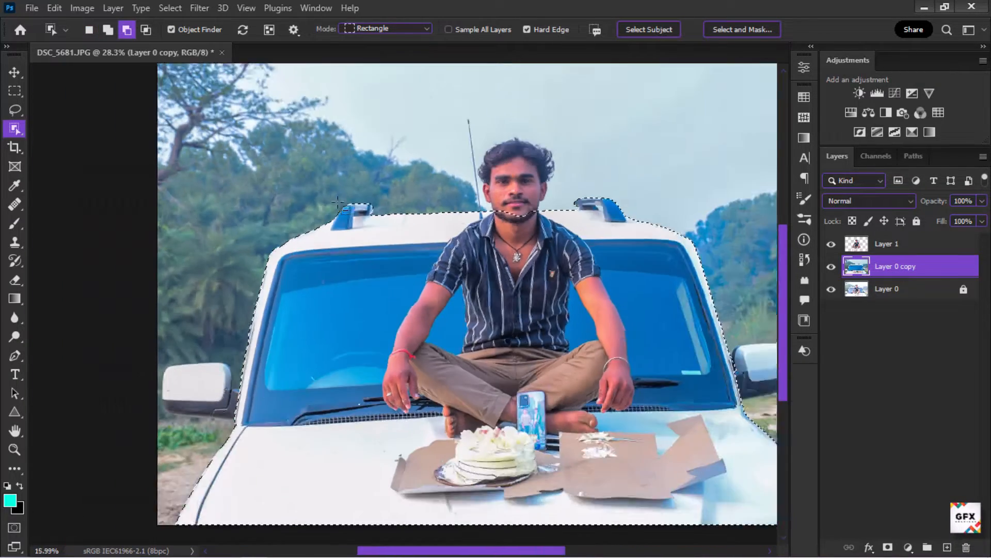
scroll(248, 369, "up", 4)
scroll(245, 347, "down", 5)
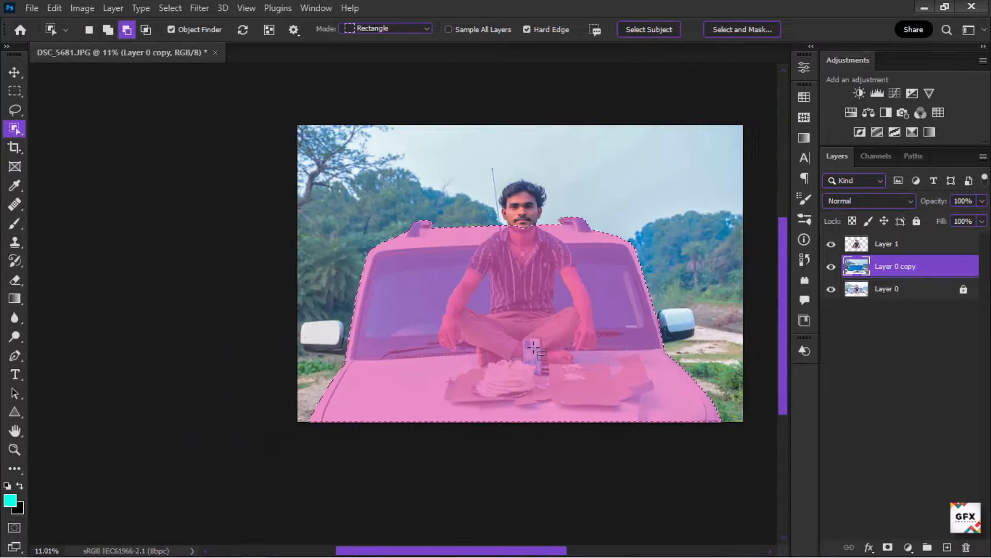
scroll(742, 330, "up", 4)
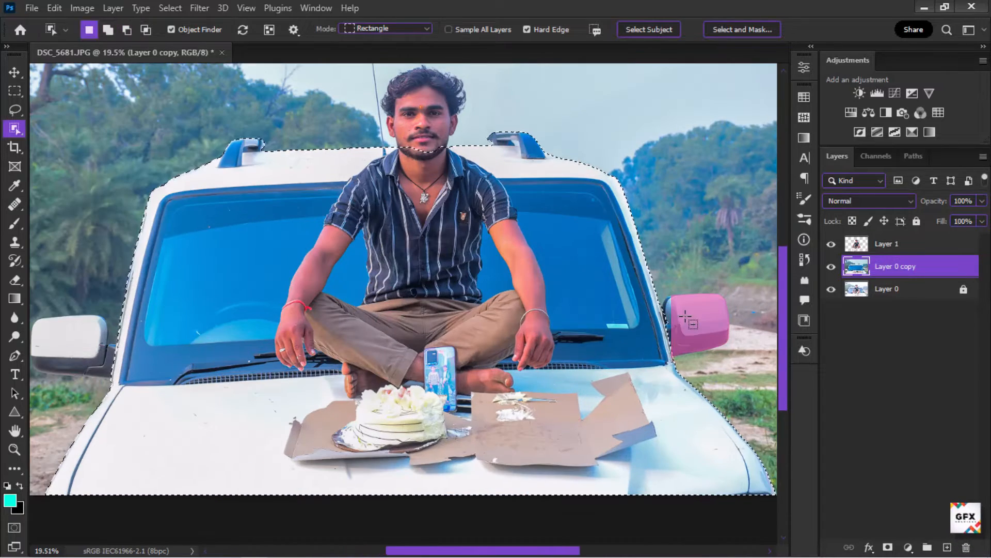
scroll(224, 304, "down", 1)
scroll(200, 323, "up", 15)
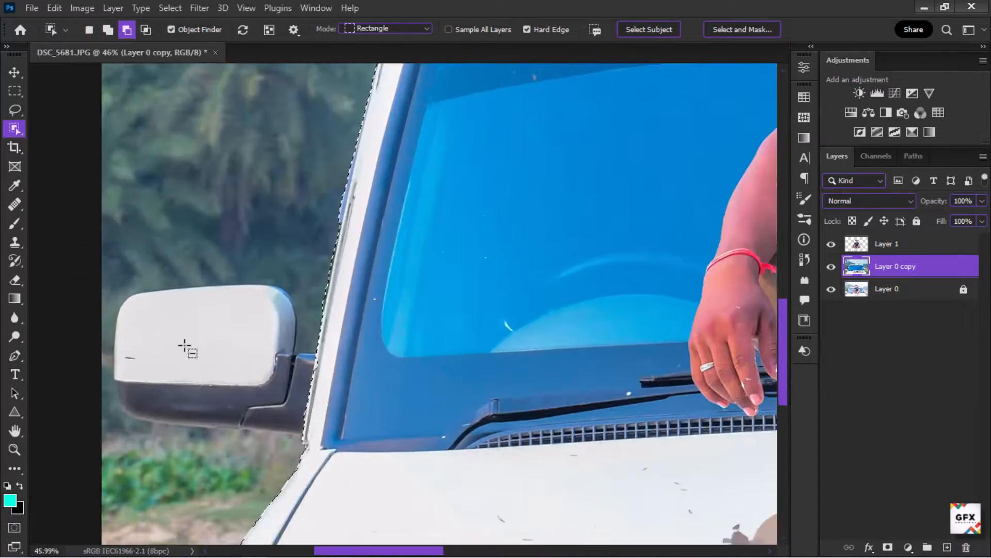
Step: Add the left side mirror to the car selection with the Quick Selection tool
key("shift+w")
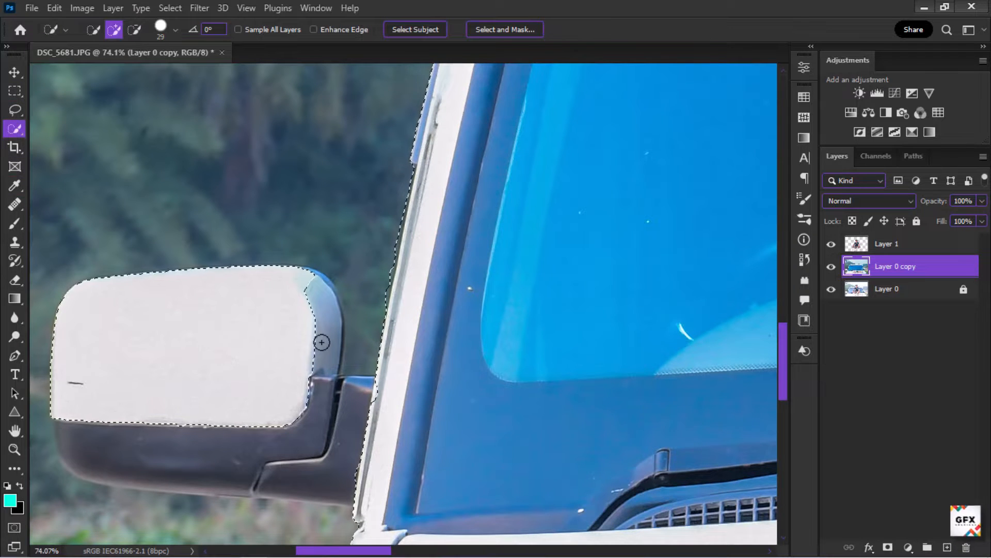
mouse_move(322, 342)
left_mouse_down()
mouse_move(302, 410)
mouse_move(314, 408)
mouse_move(276, 455)
mouse_move(225, 491)
left_mouse_up()
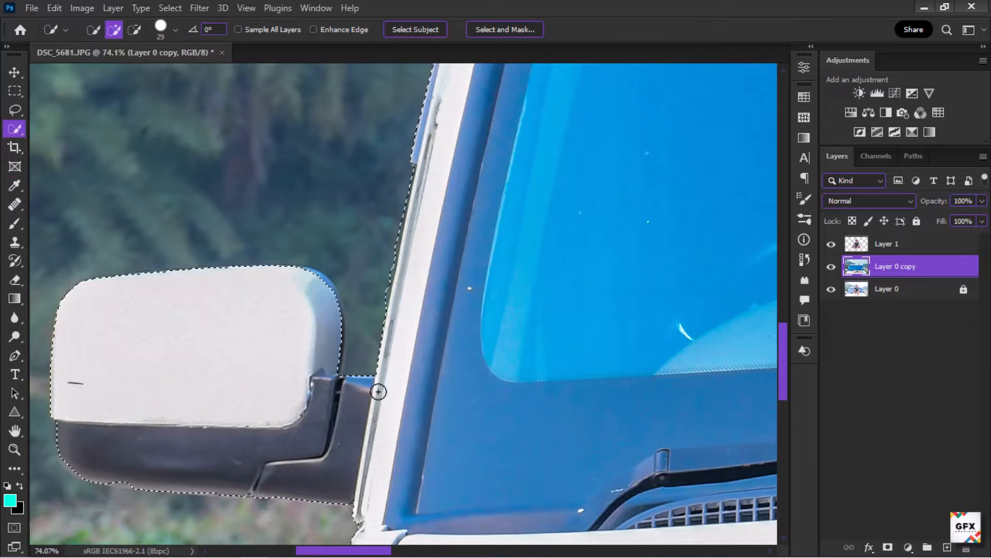
scroll(336, 171, "down", 3)
scroll(281, 418, "up", 6)
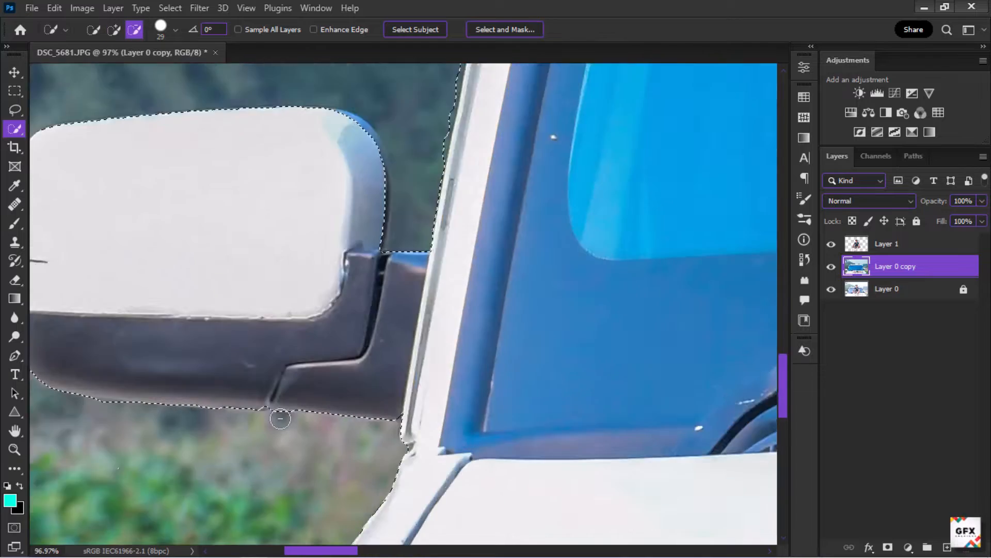
scroll(280, 418, "up", 2)
scroll(436, 390, "down", 5)
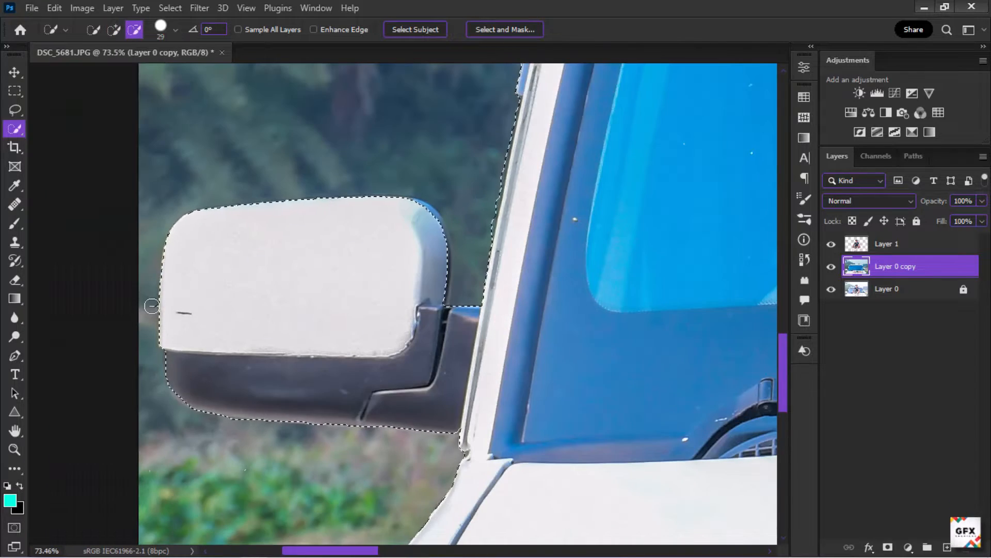
scroll(278, 373, "down", 18)
scroll(745, 380, "up", 3)
scroll(745, 380, "down", 2)
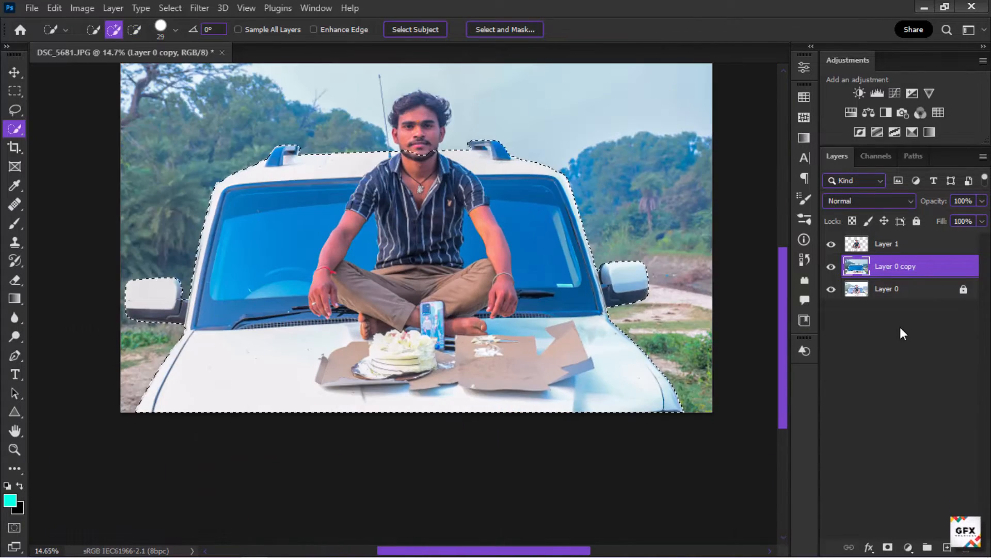
Step: Copy the selected car onto a new layer and make Layer 0 copy the active layer
key("ctrl+j")
left_click(904, 309)
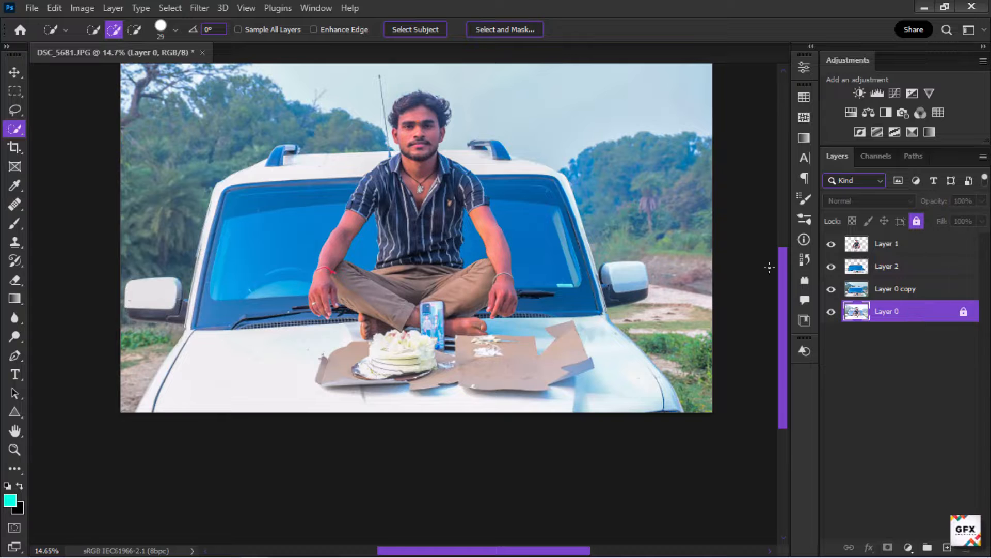
left_click(870, 294)
Step: Place the smoke background image from the Cb Background folder as an embedded layer
left_click(31, 8)
left_click(57, 293)
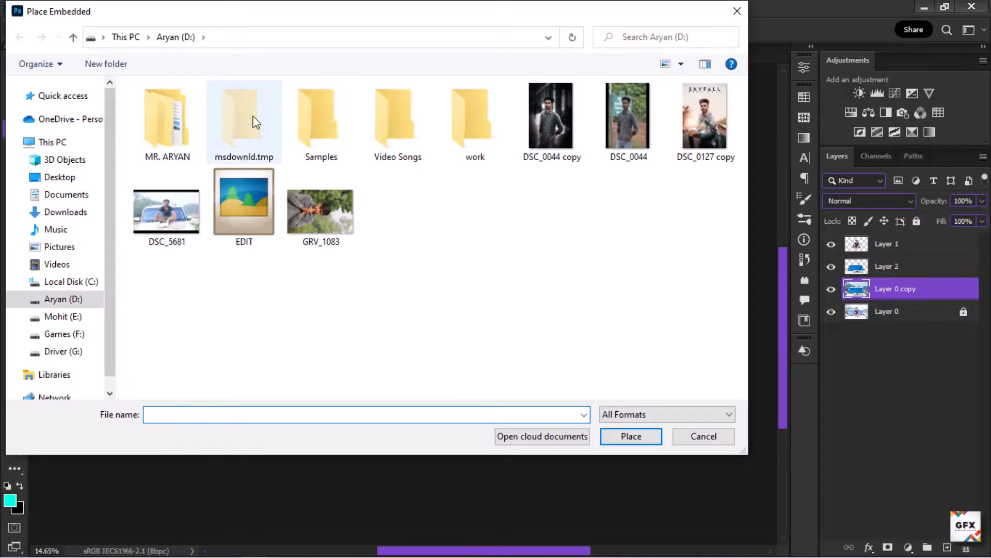
double_click(295, 140)
double_click(164, 124)
double_click(160, 129)
double_click(517, 116)
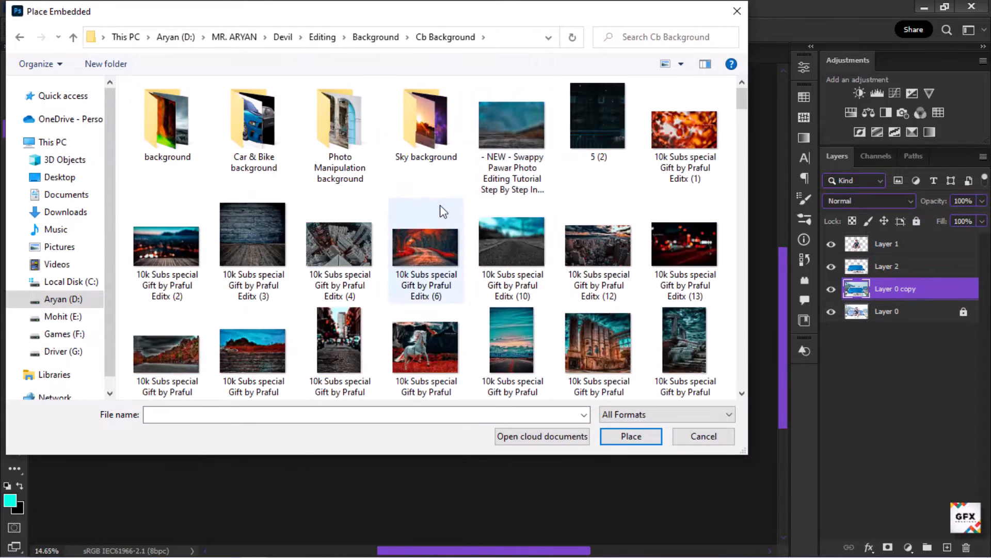
scroll(508, 329, "down", 2)
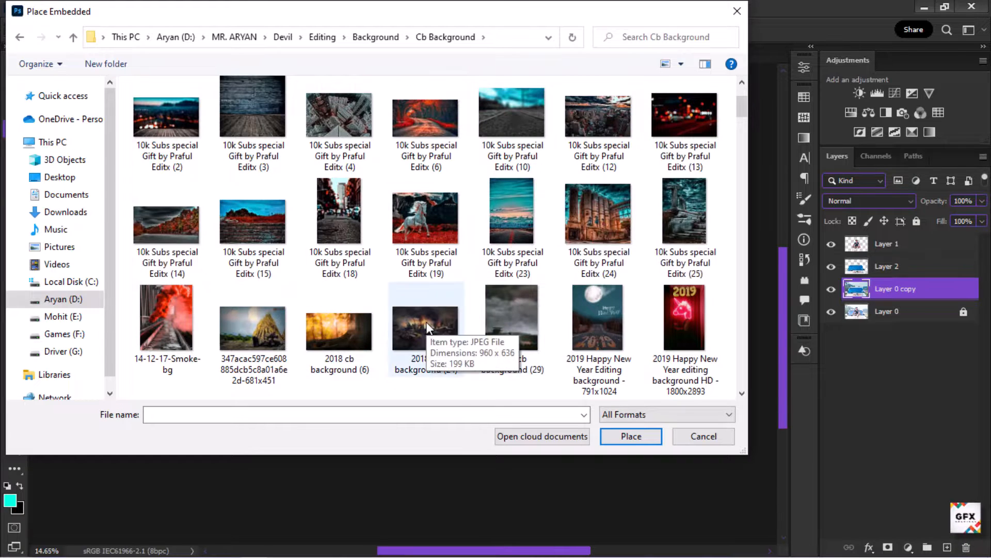
scroll(429, 331, "down", 2)
scroll(253, 222, "down", 2)
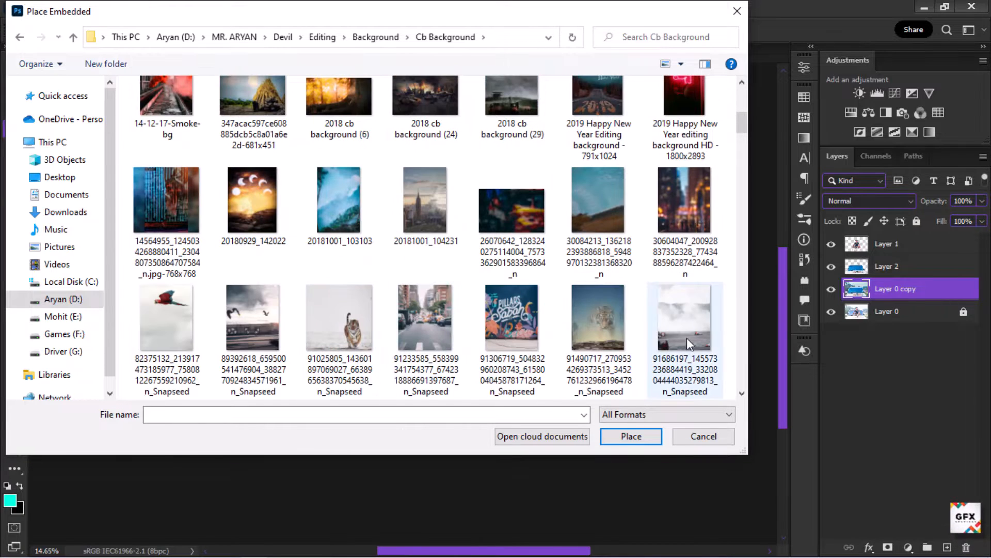
double_click(684, 320)
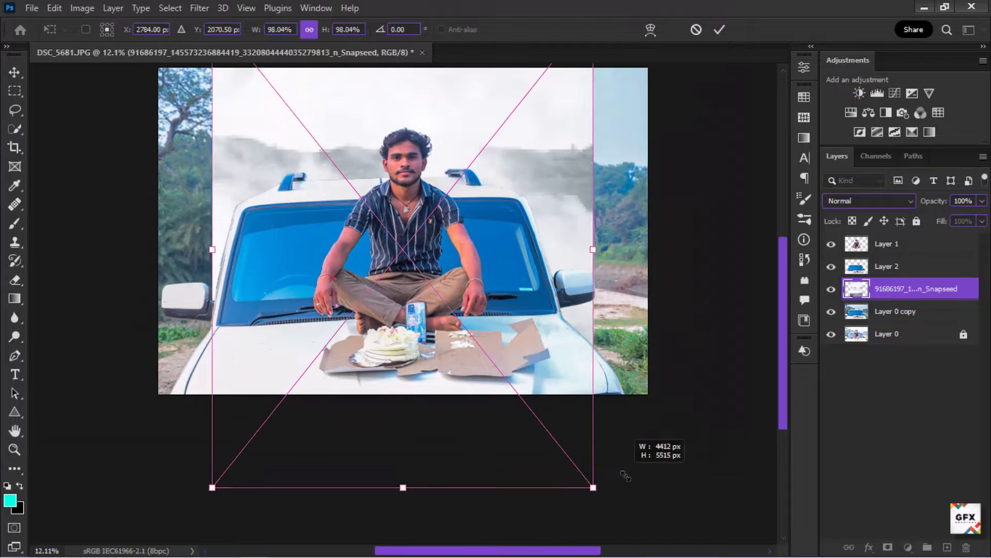
Step: Scale the placed smoke background to cover the canvas and commit the transform
left_click_drag(624, 475, 681, 538)
left_click_drag(612, 435, 619, 381)
left_click(721, 30)
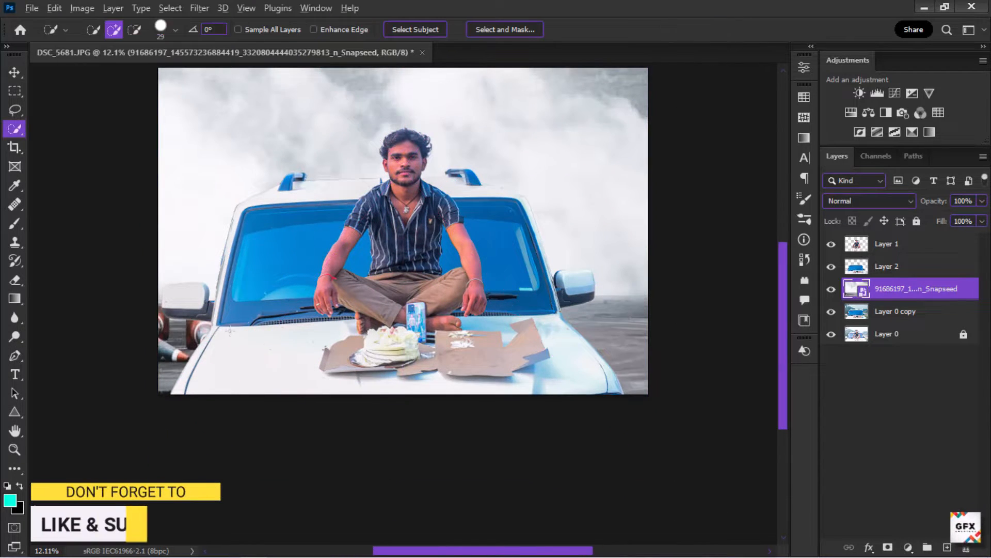
Step: Add a Hue/Saturation adjustment clipped to the car layer, Layer 2, with saturation at -100
scroll(230, 331, "down", 1)
scroll(357, 155, "up", 1)
scroll(365, 146, "up", 1)
scroll(374, 149, "up", 1)
scroll(395, 176, "down", 1)
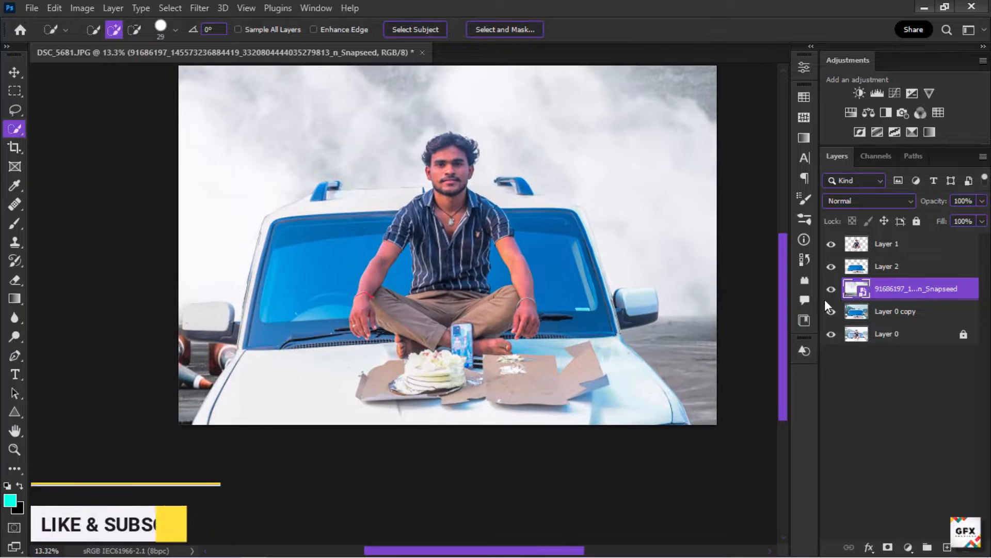
left_click(878, 269)
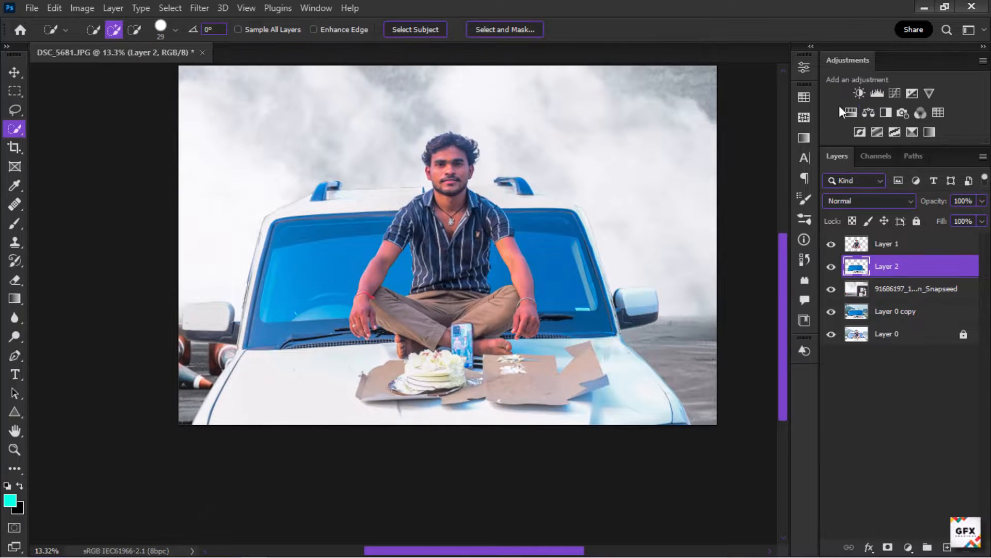
left_click(851, 112)
left_click_drag(681, 194, 598, 166)
left_click(667, 242)
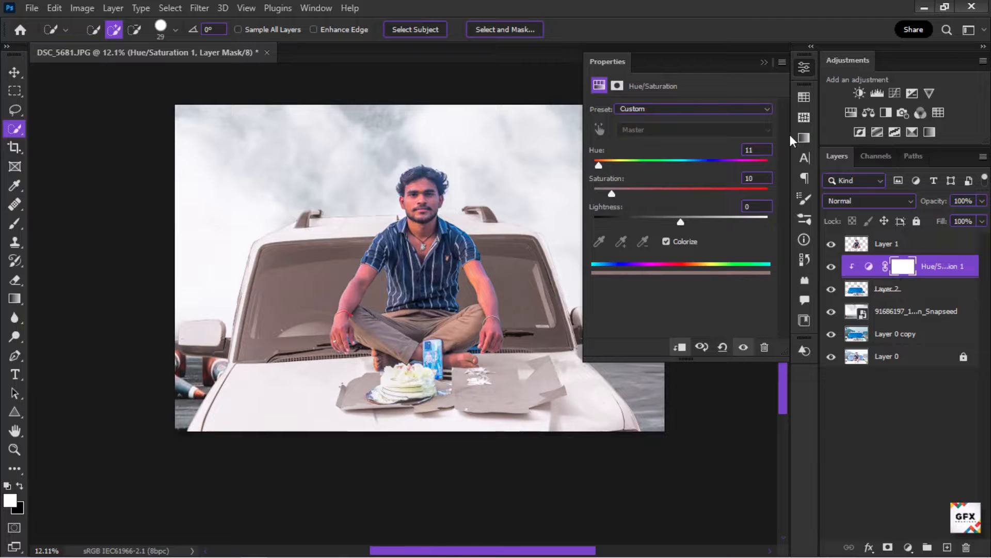
left_click(869, 266)
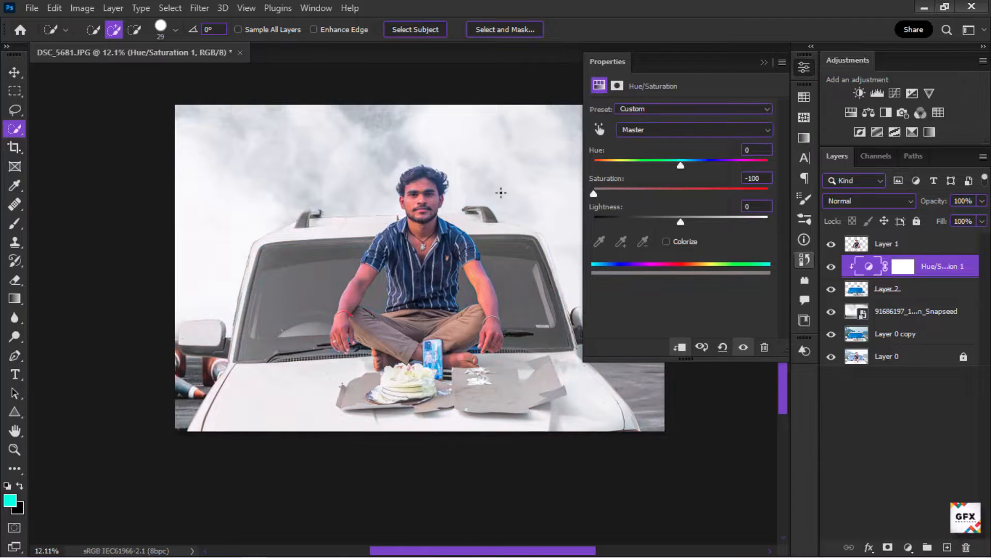
Step: Merge the Hue/Saturation adjustment down into the car layer
left_click(764, 62)
right_click(941, 268)
left_click(792, 455)
left_click_drag(377, 236, 393, 238)
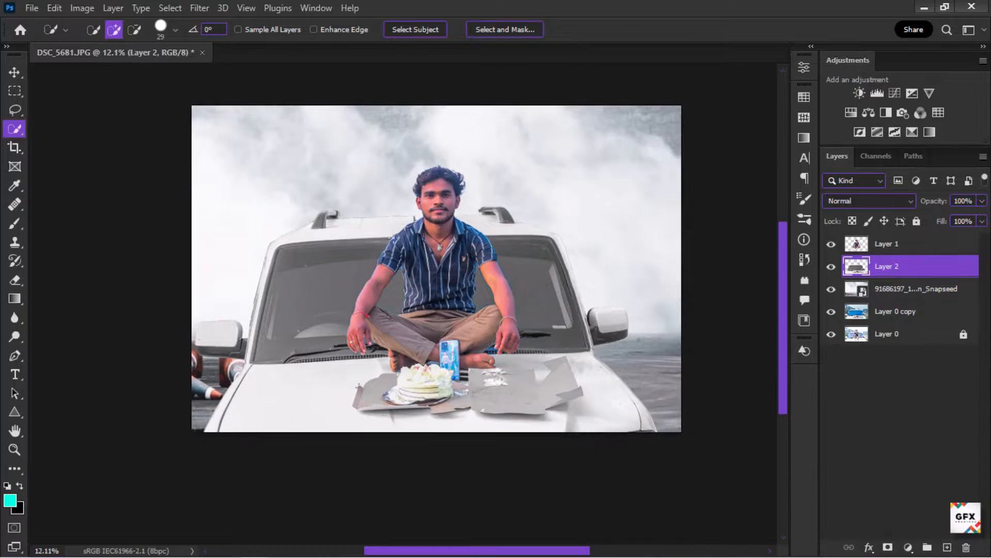
Step: Open Liquify on the man's layer, Layer 1, and push his hair upward into a taller, fuller shape
scroll(421, 191, "up", 4)
scroll(438, 444, "up", 7)
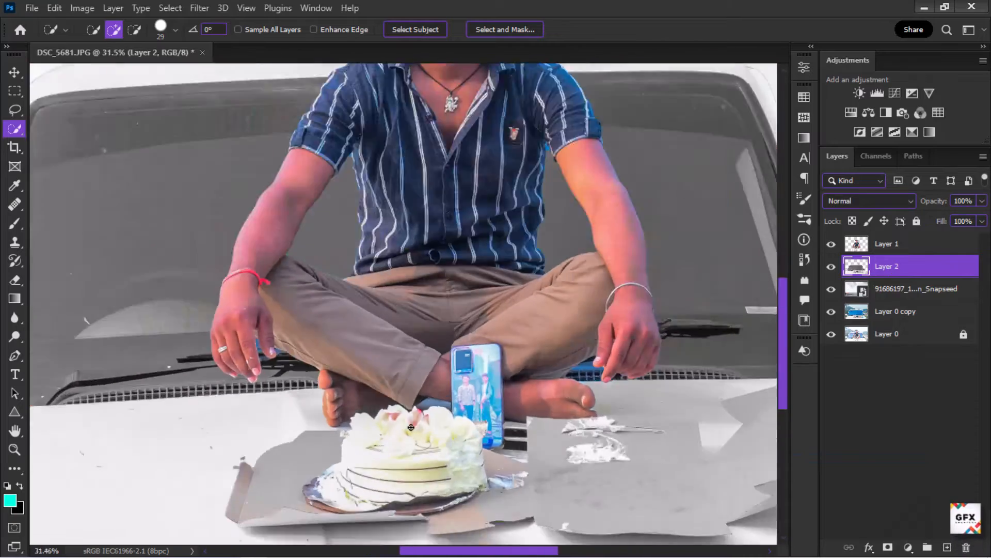
scroll(438, 444, "down", 7)
scroll(439, 166, "up", 7)
left_click(886, 244)
scroll(433, 165, "up", 1)
left_click(199, 8)
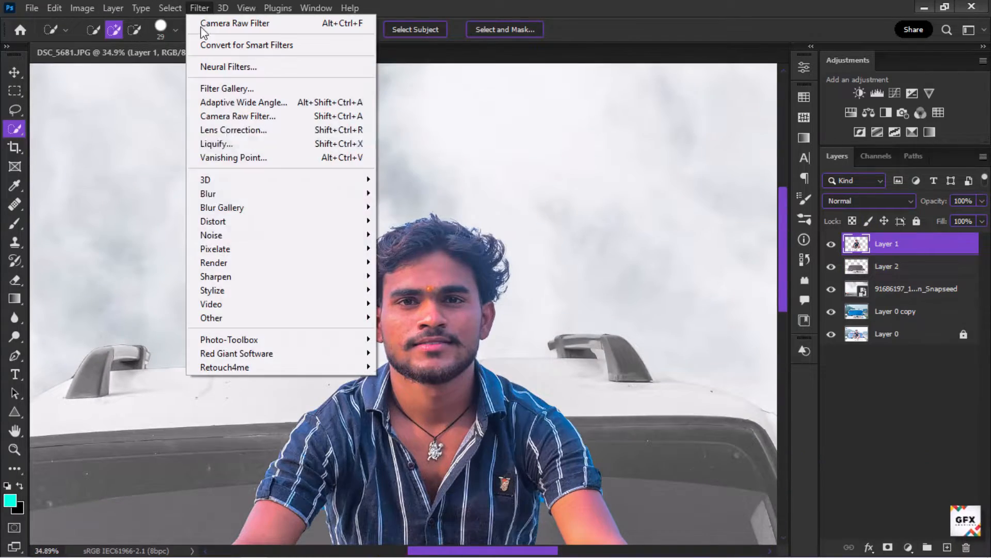
left_click(242, 148)
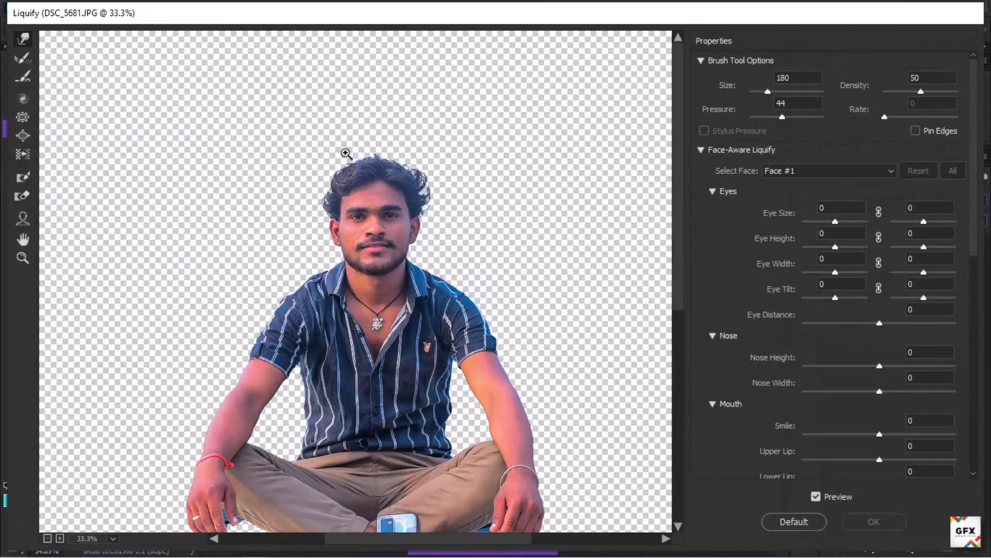
left_click(346, 153, "ctrl")
left_click(346, 154, "ctrl")
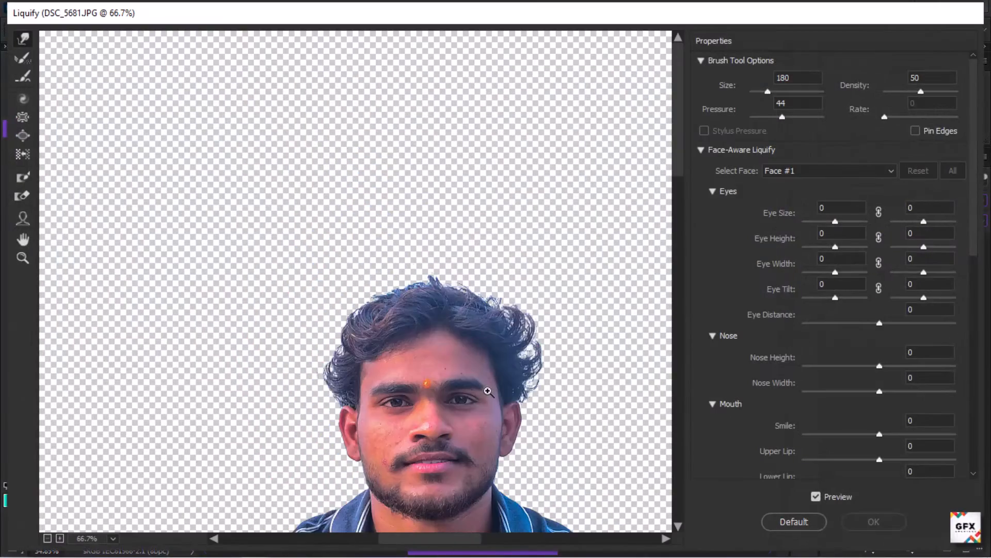
left_click_drag(437, 359, 409, 202)
left_click_drag(319, 262, 358, 213)
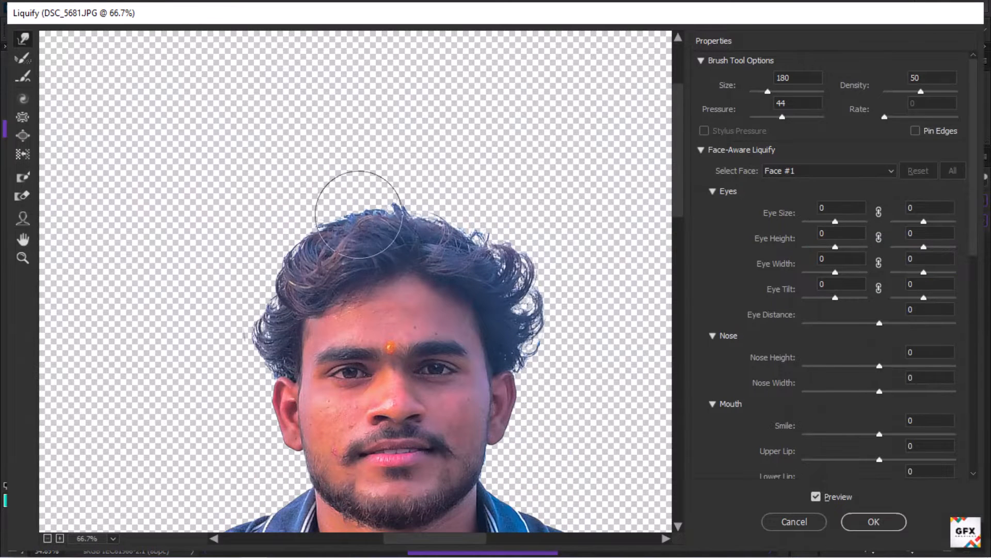
left_click_drag(514, 290, 478, 186)
mouse_move(419, 225)
left_mouse_down()
mouse_move(353, 204)
mouse_move(311, 261)
mouse_move(282, 279)
mouse_move(304, 212)
mouse_move(350, 203)
mouse_move(415, 220)
mouse_move(438, 210)
mouse_move(423, 191)
left_mouse_up()
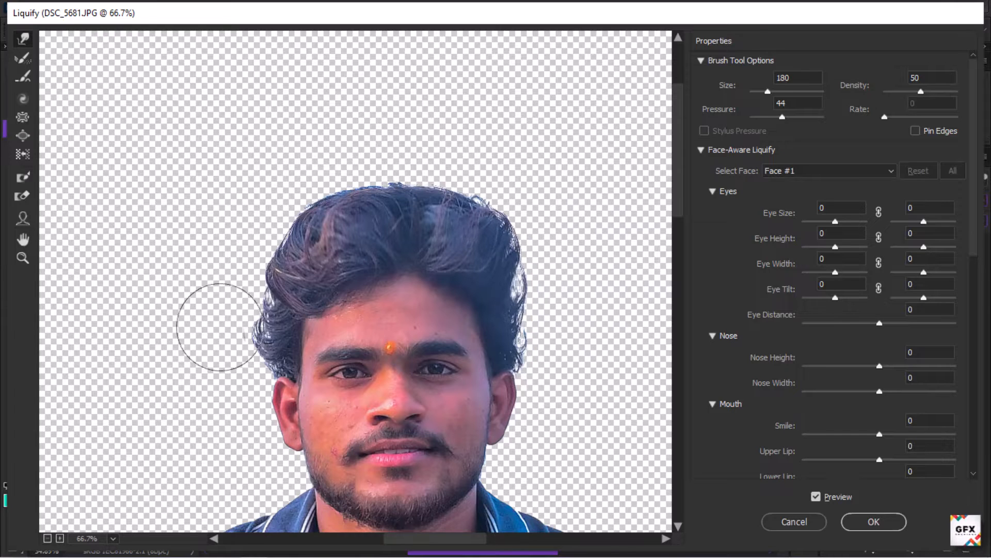
left_click_drag(250, 284, 321, 203)
Step: Refine the hair edges with smaller Liquify brush strokes and apply the filter
scroll(307, 187, "down", 2)
right_click(291, 257, "alt")
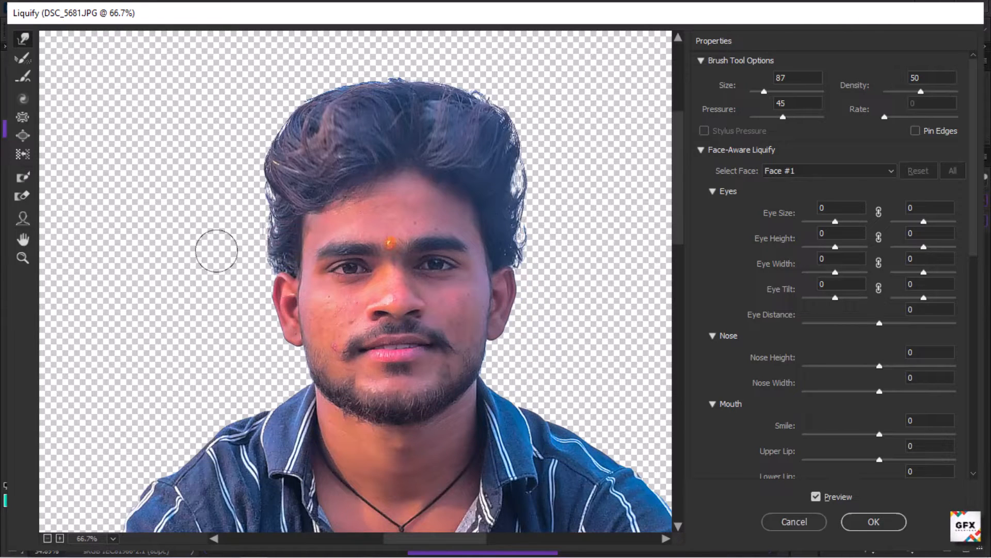
scroll(259, 218, "up", 3)
right_click(253, 253, "alt")
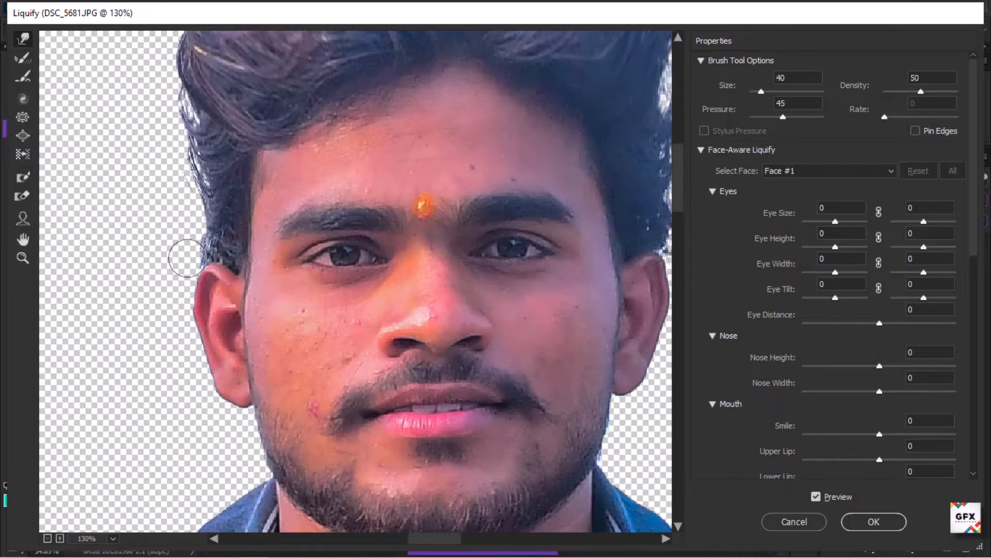
right_click(182, 236, "alt")
left_click_drag(182, 236, 204, 224)
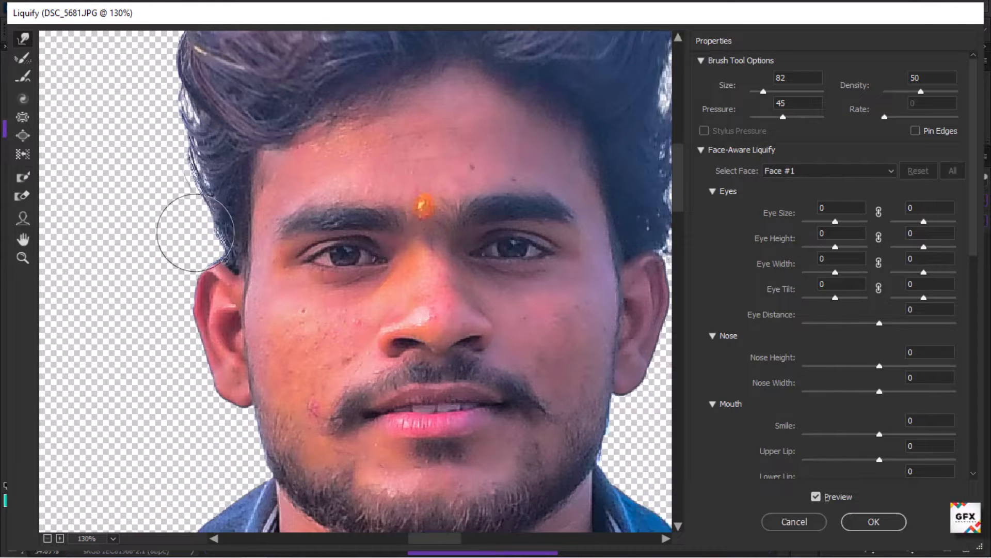
scroll(289, 385, "down", 4)
scroll(411, 292, "up", 3)
scroll(540, 266, "down", 2)
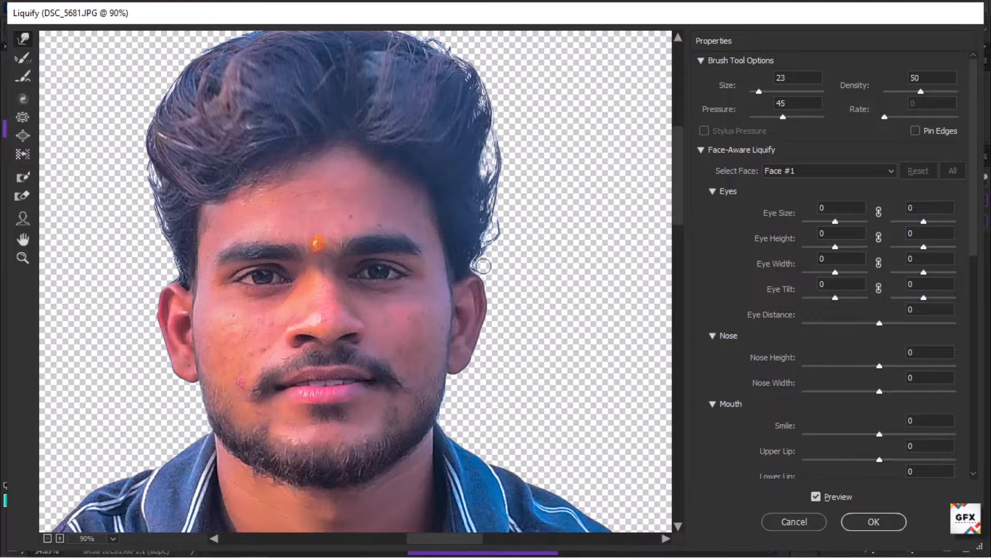
right_click(483, 266, "alt")
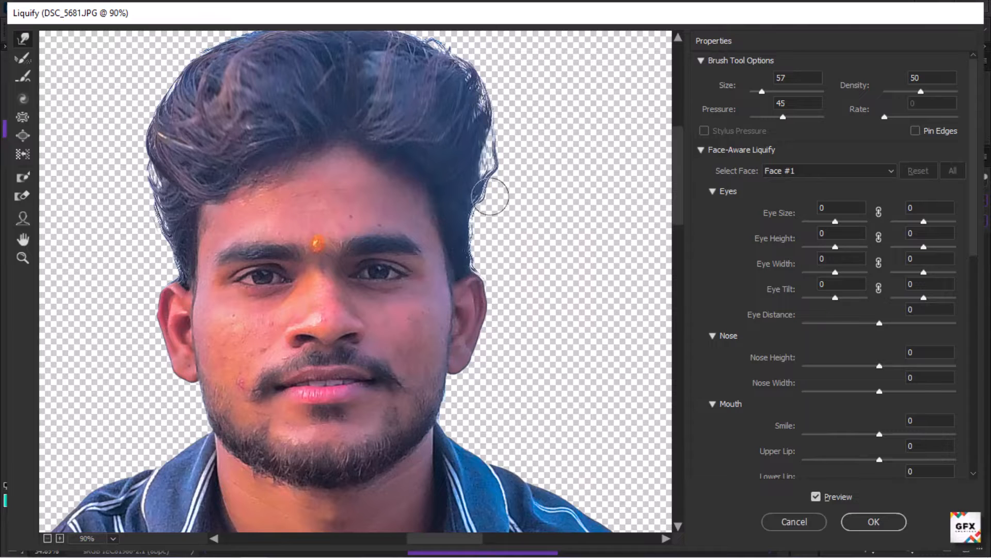
scroll(465, 232, "down", 3)
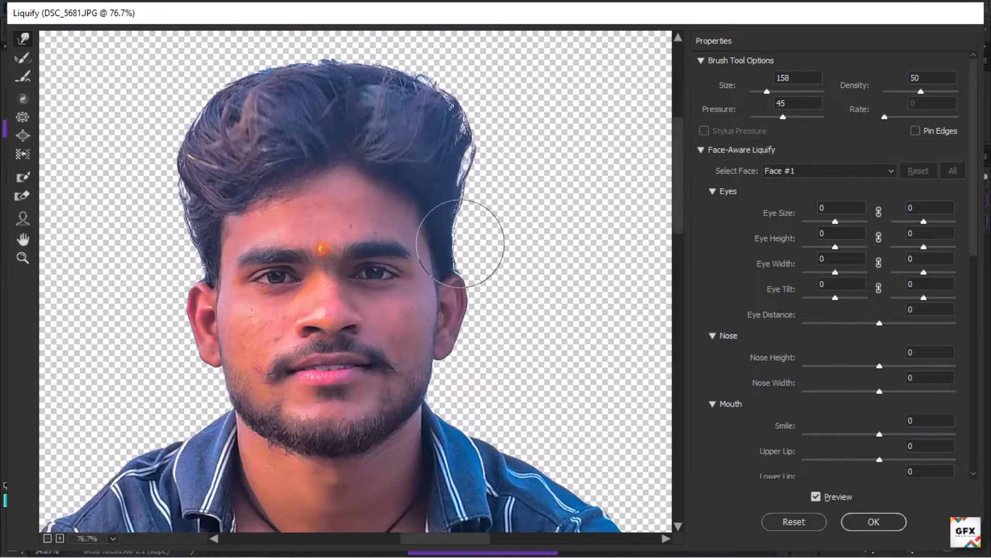
right_click(177, 239, "alt")
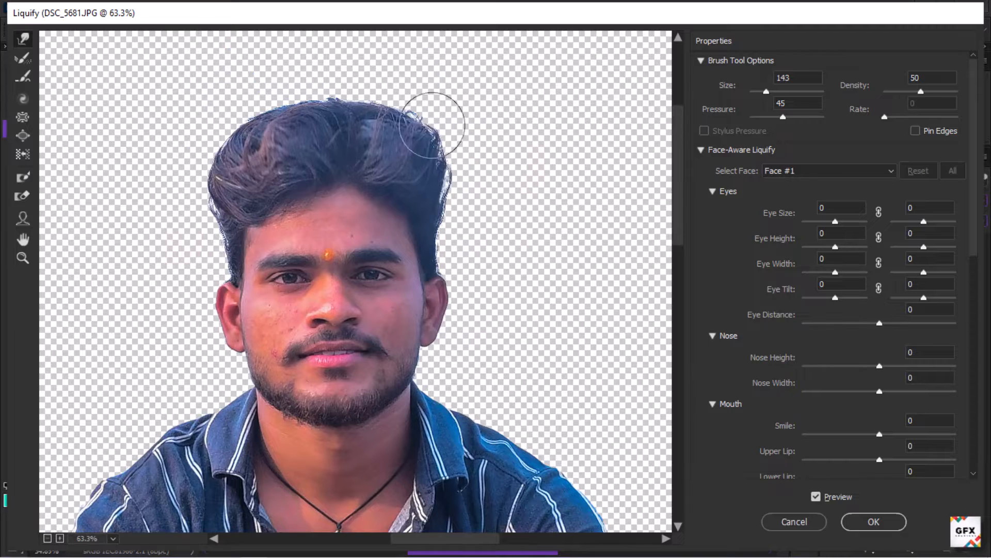
scroll(360, 219, "down", 4)
scroll(355, 217, "up", 3)
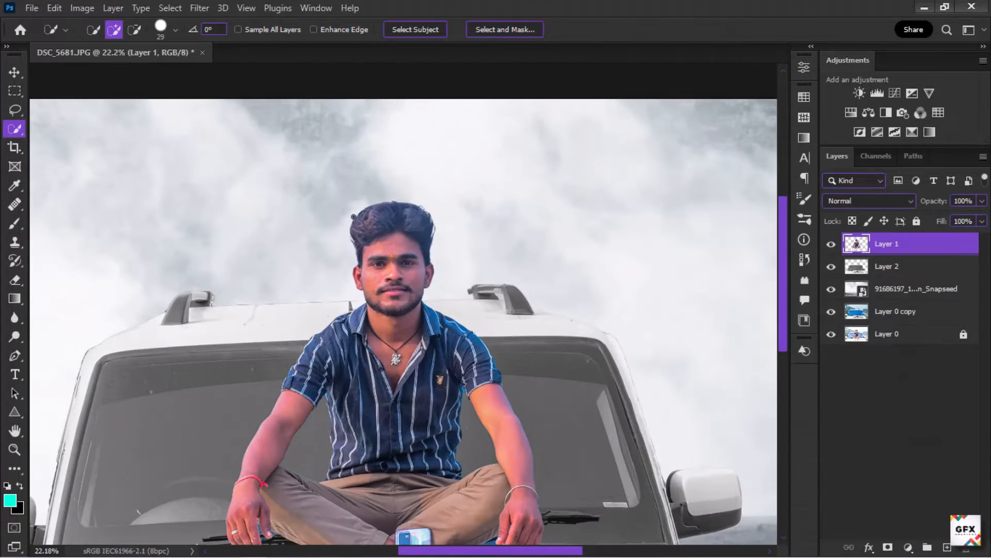
Step: On a new layer, Layer 3, pick a smoke brush from the Smoke Brushes set for the Brush tool
scroll(356, 217, "down", 2)
scroll(355, 217, "down", 1)
scroll(376, 237, "up", 2)
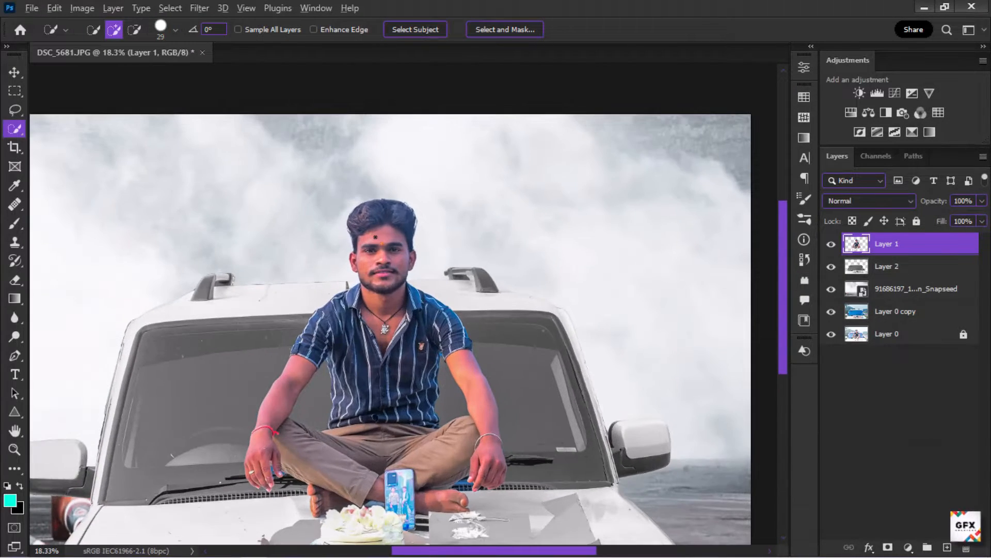
scroll(375, 237, "down", 2)
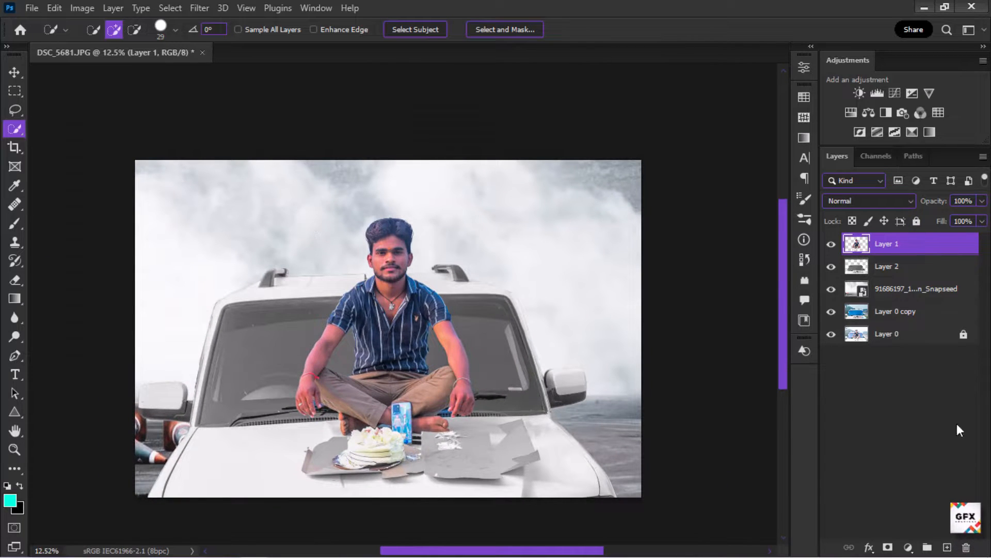
left_click(15, 223)
left_click(90, 29)
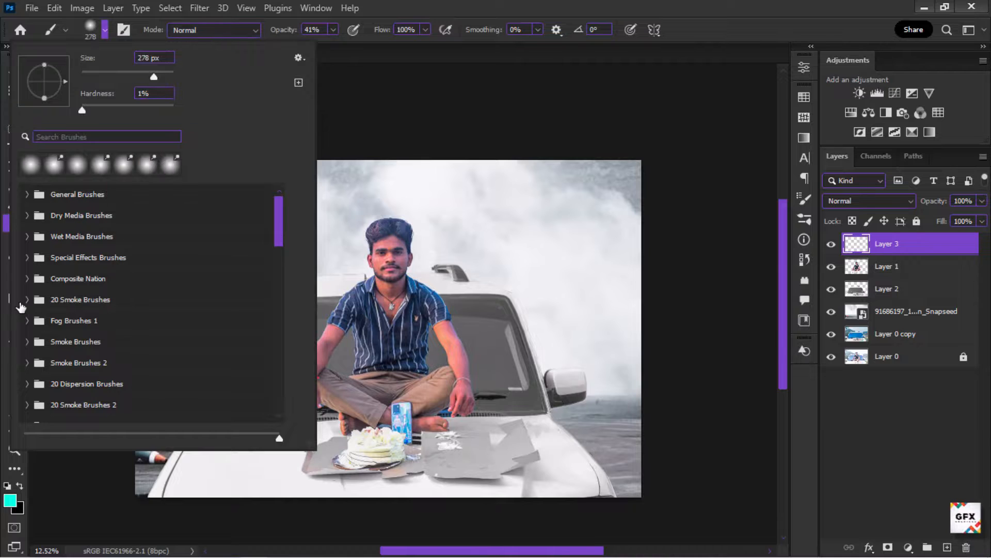
left_click(23, 304)
scroll(85, 339, "down", 15)
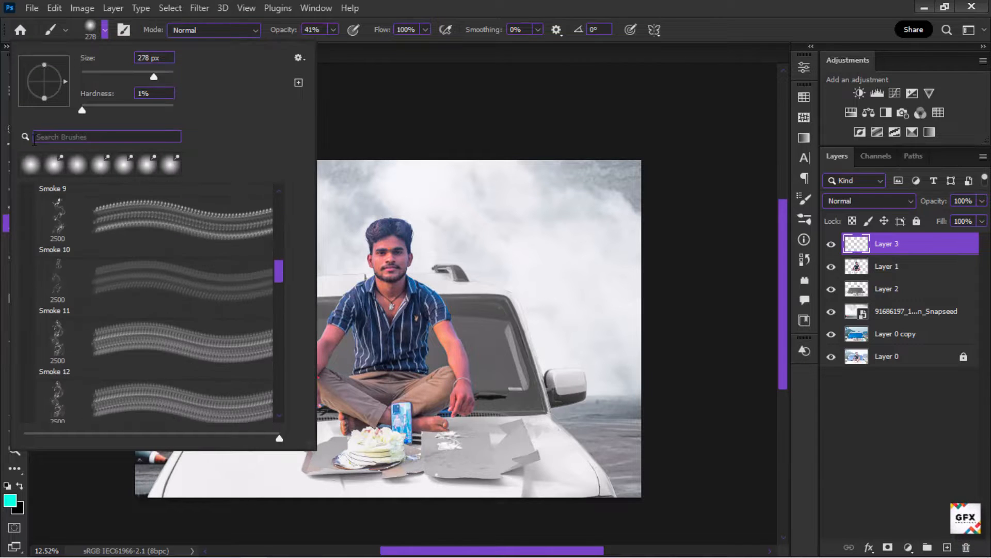
scroll(89, 215, "up", 5)
mouse_move(311, 446)
left_mouse_down()
mouse_move(378, 485)
mouse_move(365, 502)
left_mouse_up()
scroll(176, 311, "down", 5)
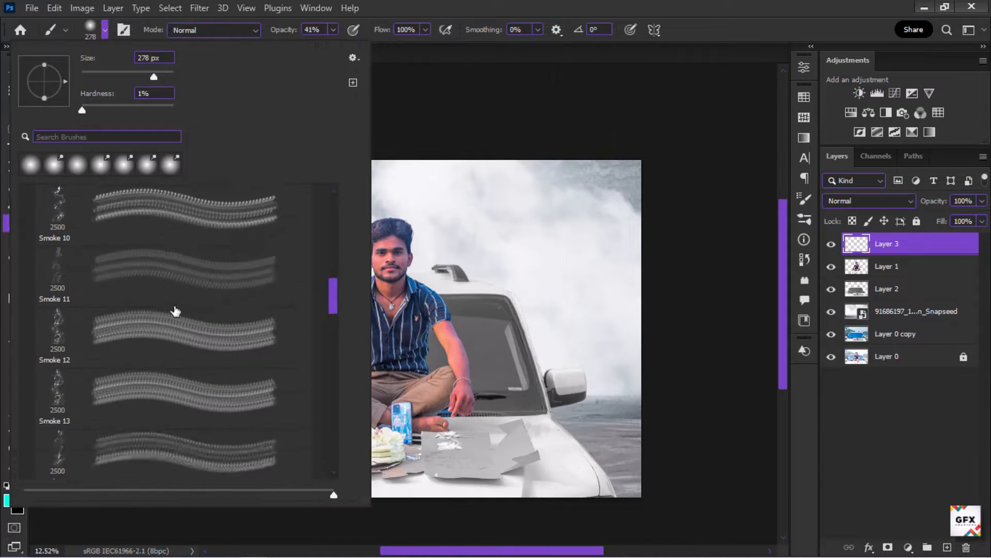
scroll(176, 311, "up", 15)
left_click(27, 304)
left_click(30, 350)
scroll(94, 393, "down", 1)
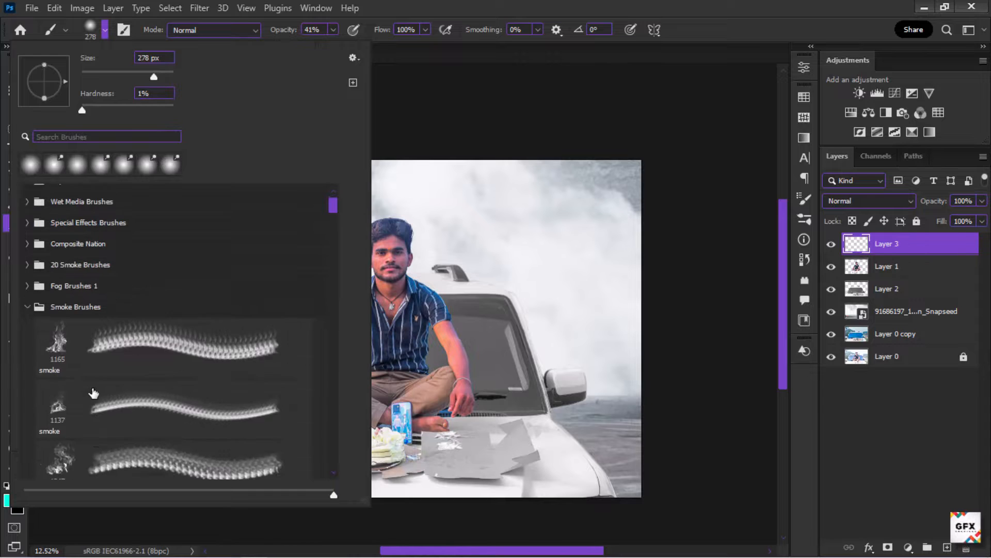
scroll(93, 393, "down", 10)
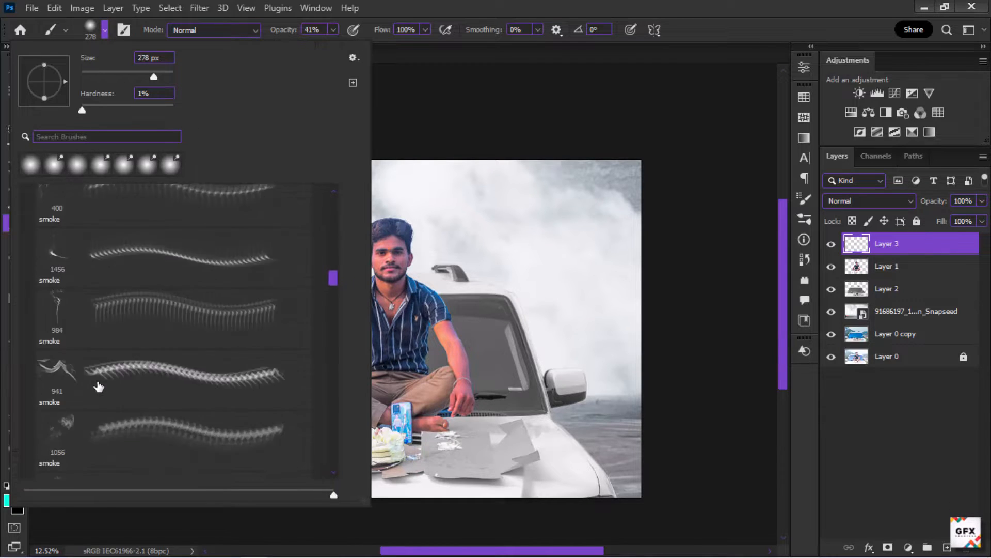
mouse_move(334, 279)
left_mouse_down()
mouse_move(343, 422)
mouse_move(342, 411)
left_mouse_up()
left_click(28, 431)
scroll(155, 418, "down", 2)
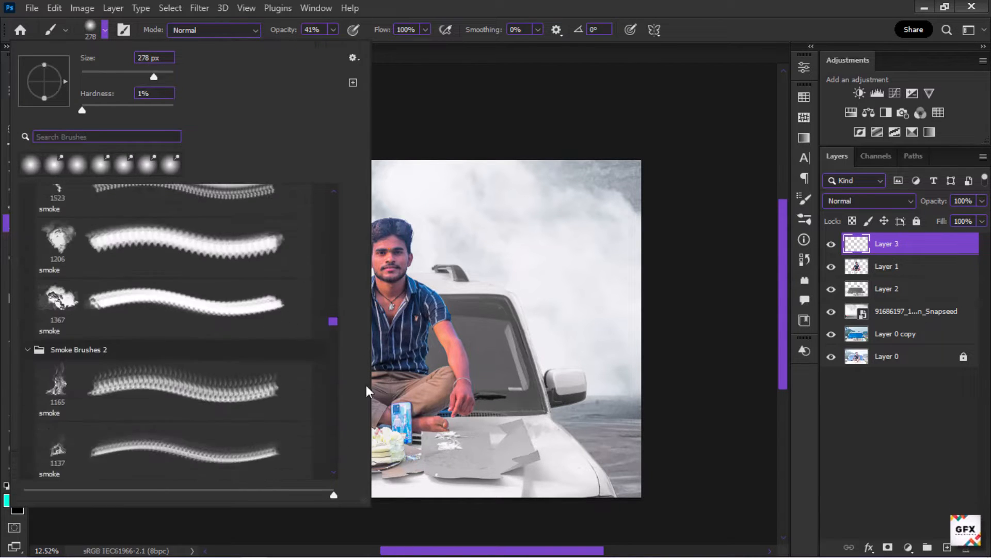
left_click_drag(333, 321, 334, 345)
double_click(55, 297)
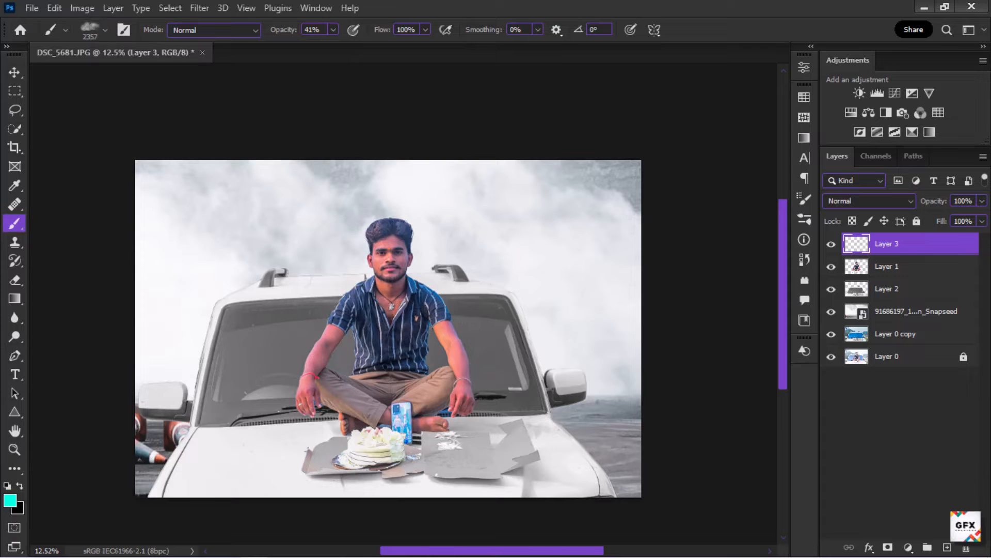
Step: Set white as the foreground and stamp smoke over the car's front with a brush of about 3699 px, undoing the last two stamps
left_click(20, 486)
mouse_move(318, 450)
left_mouse_down()
mouse_move(327, 448)
mouse_move(225, 420)
left_mouse_up()
left_click(216, 437)
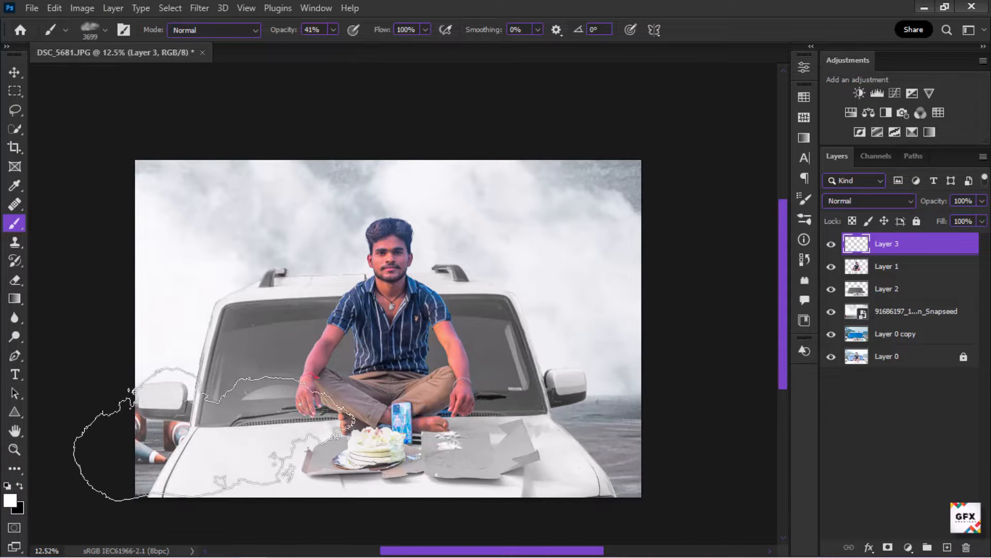
left_click(214, 438)
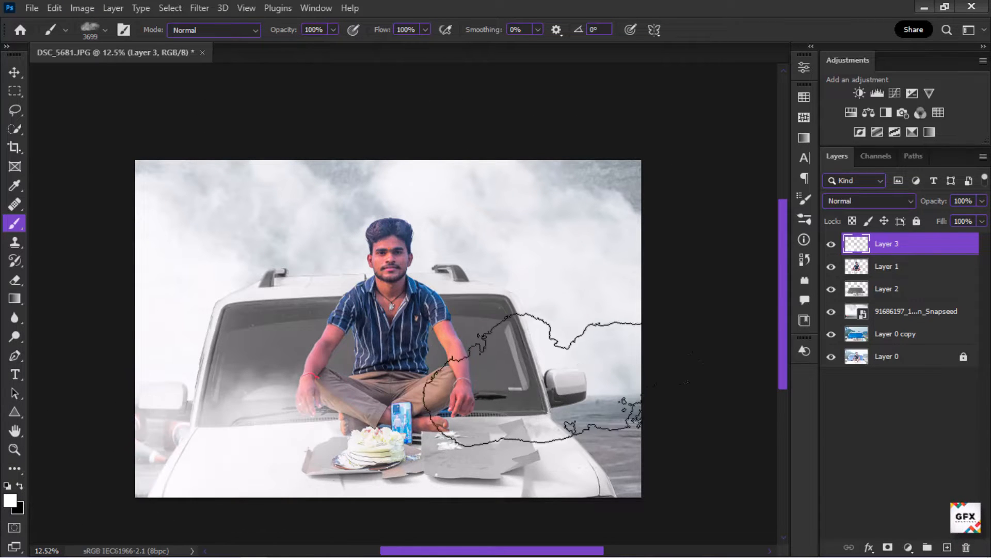
left_click(549, 361)
key("ctrl+z")
key("ctrl+z")
Step: Stamp more white smoke across the car's hood, the sky above the man and the right side
left_click(602, 454)
left_click(478, 483)
left_click(221, 288)
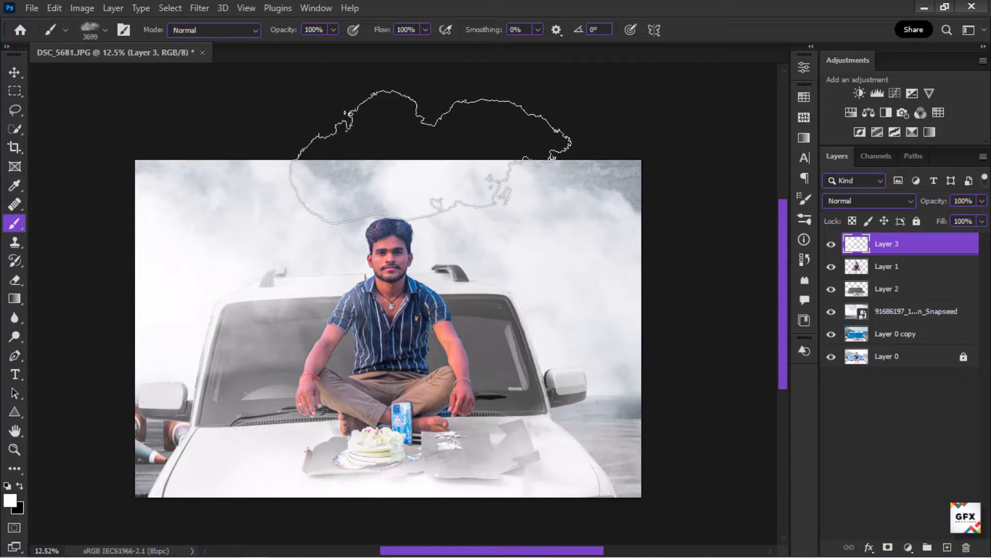
left_click(563, 195)
left_click(574, 319)
Step: Add smoke near the car's lower left and hood with a smaller smoke brush of about 1299 px
scroll(451, 301, "down", 1)
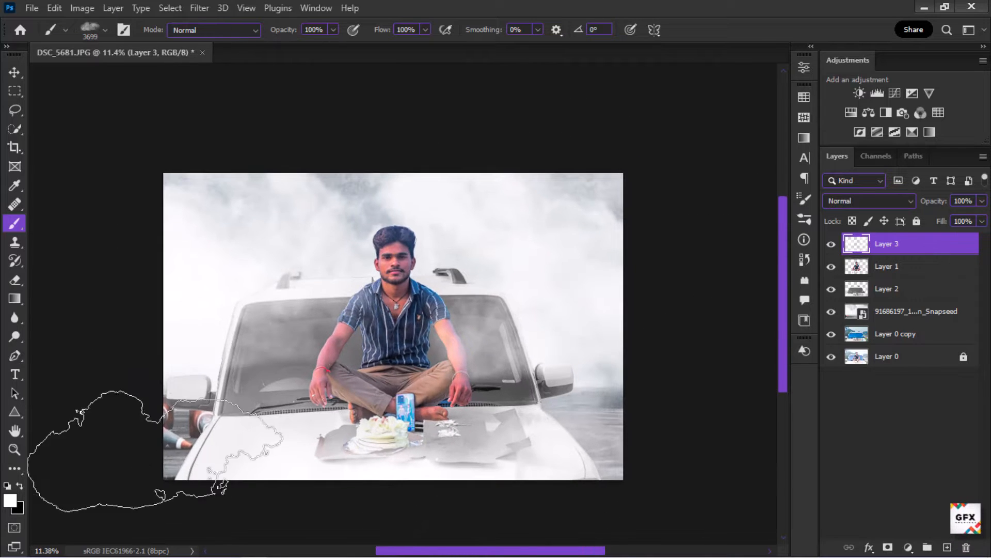
left_click(174, 428)
scroll(366, 366, "up", 4)
left_click_drag(345, 376, 263, 376)
left_click(268, 374)
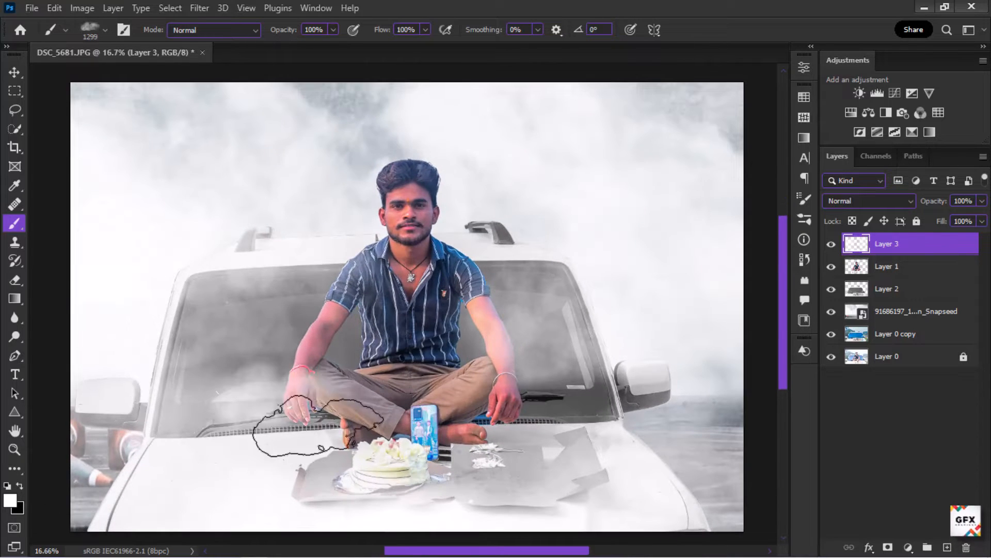
scroll(386, 376, "right", 1)
scroll(498, 358, "down", 3)
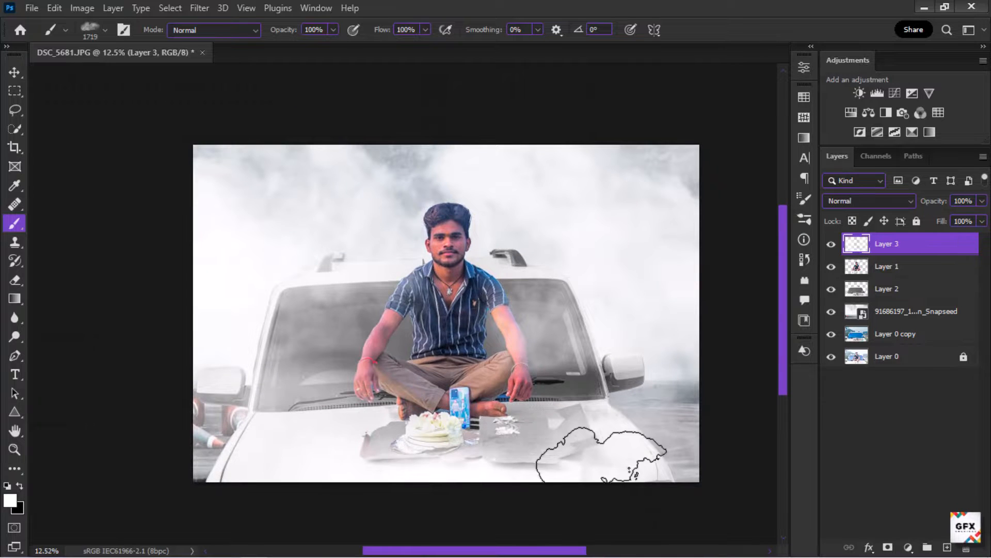
scroll(391, 243, "left", 1)
scroll(410, 271, "up", 1)
scroll(480, 252, "up", 5)
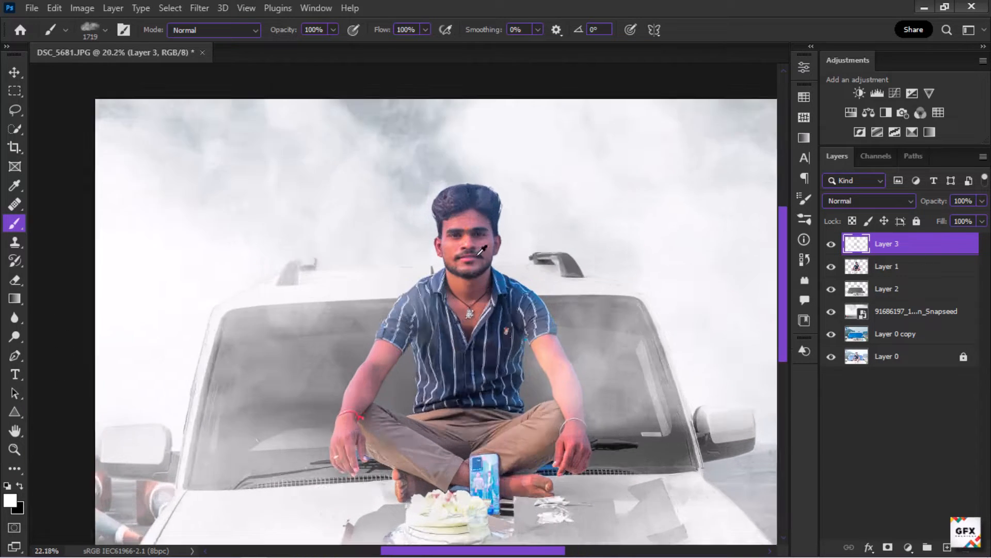
Step: Add a new empty layer, Layer 4, directly above the man's layer
left_click(915, 270)
left_click(947, 548)
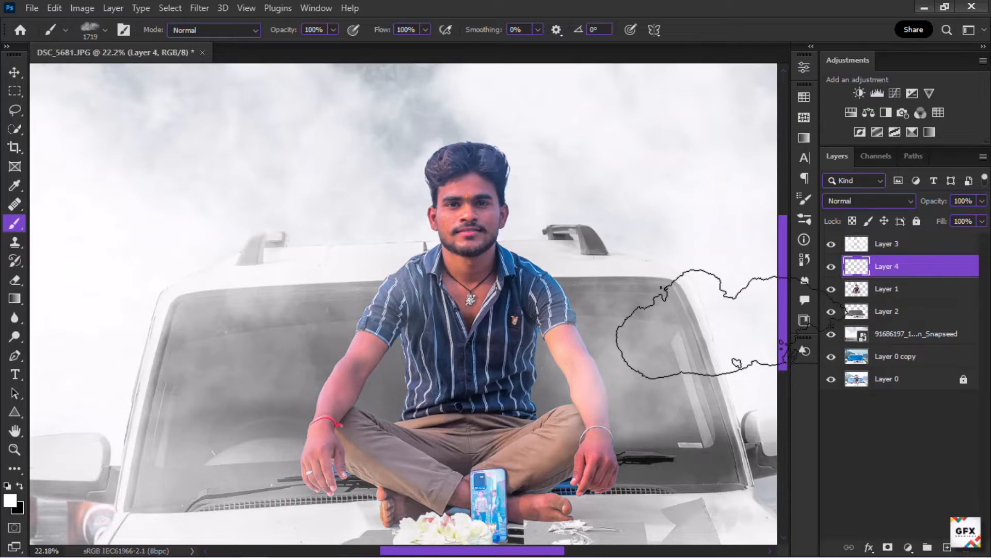
scroll(446, 217, "up", 4)
left_click_drag(464, 228, 443, 228)
scroll(455, 225, "down", 6)
Step: Switch to a soft round brush and set its size to about 152 px
left_click(105, 30)
left_click(95, 164)
scroll(519, 290, "up", 4)
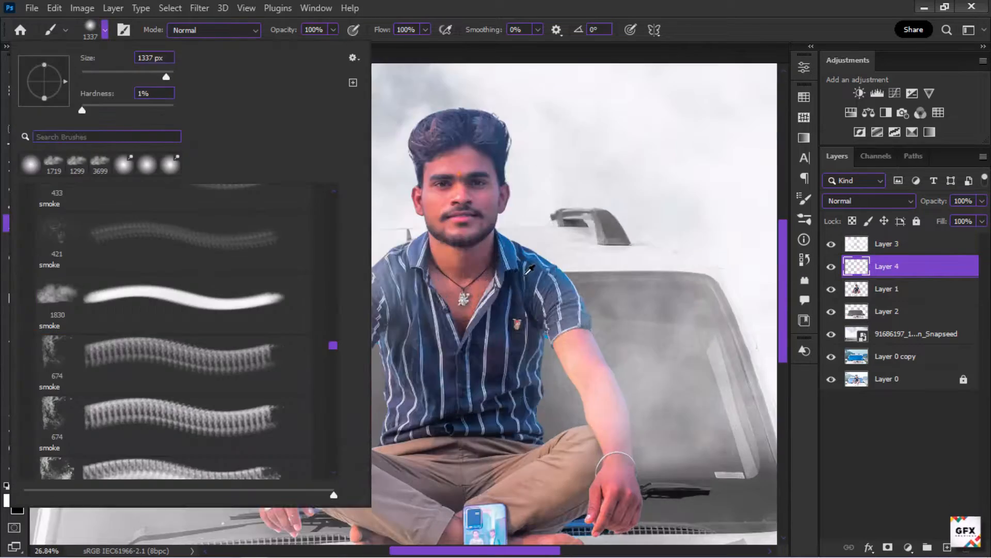
left_click_drag(557, 294, 475, 294)
scroll(548, 243, "up", 6)
scroll(763, 283, "up", 4)
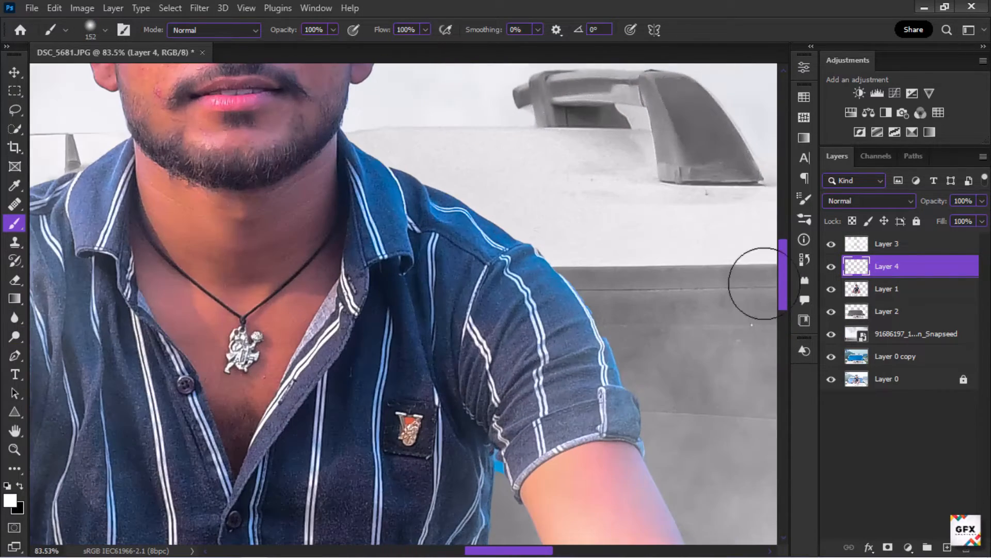
Step: Set Layer 4's blend mode to Color Dodge and undo a trial stroke along the shoulder
scroll(539, 219, "up", 2)
left_click(869, 201)
left_click(845, 327)
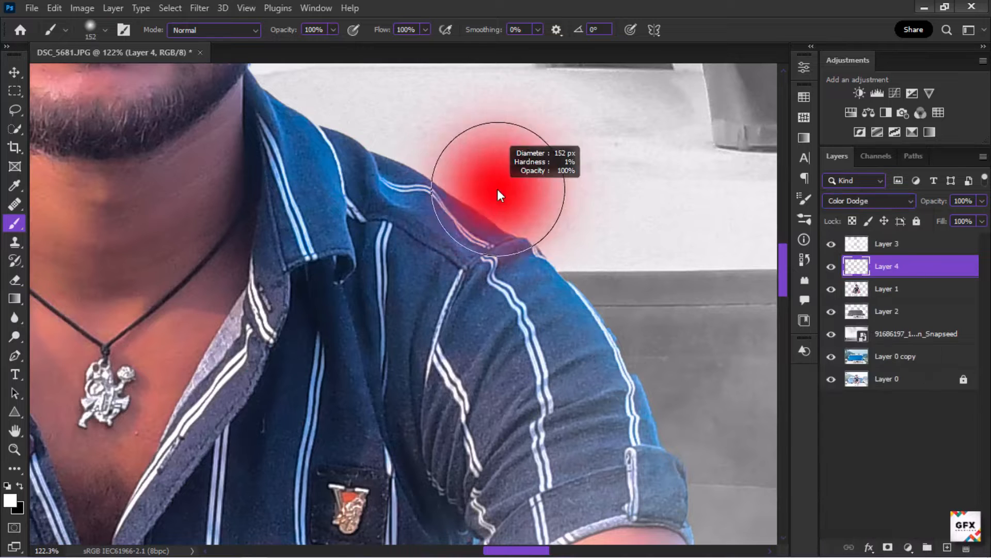
left_click_drag(261, 73, 494, 221)
key("ctrl+z")
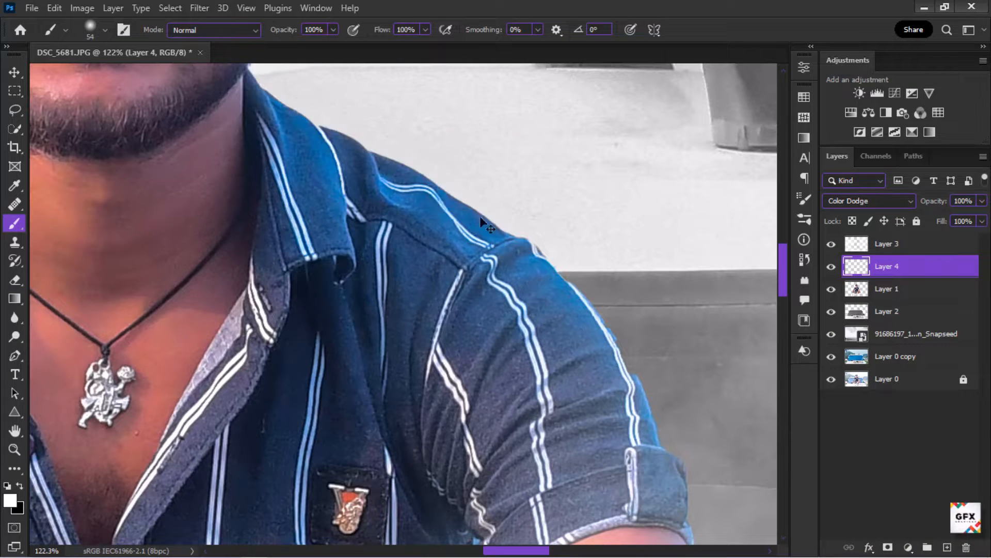
Step: Paint white rim light along the man's shoulder edge on Layer 4
scroll(380, 172, "down", 5)
left_click_drag(345, 112, 366, 112)
left_click_drag(307, 98, 336, 113)
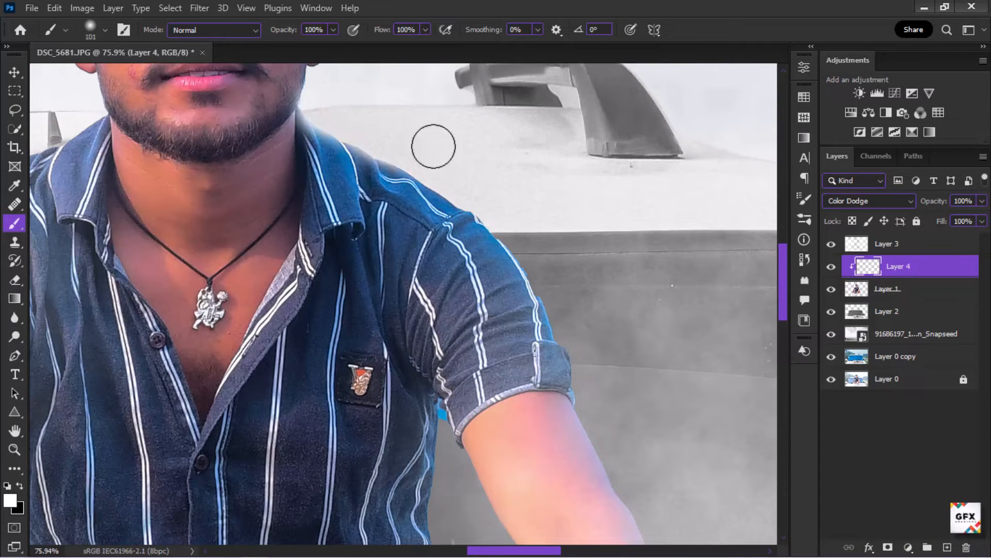
Step: Paint white rim light along the edges of the man's shoulders and arms on Layer 4, undoing the last stray stroke
mouse_move(433, 146)
left_mouse_down()
mouse_move(548, 278)
mouse_move(579, 281)
left_mouse_up()
scroll(483, 221, "down", 12)
scroll(519, 287, "up", 6)
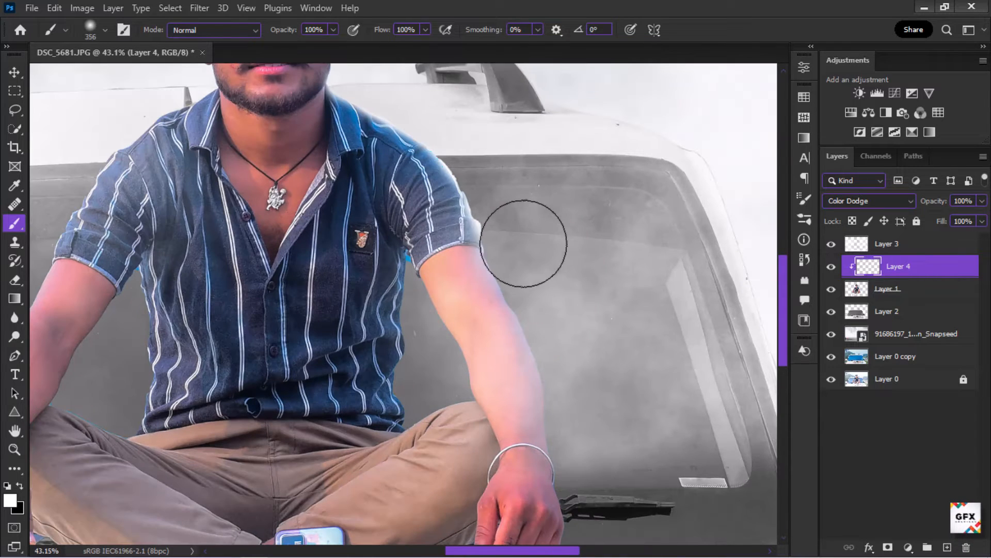
left_click_drag(523, 242, 619, 434)
scroll(584, 272, "down", 5)
scroll(245, 284, "up", 2)
left_click_drag(329, 138, 236, 178)
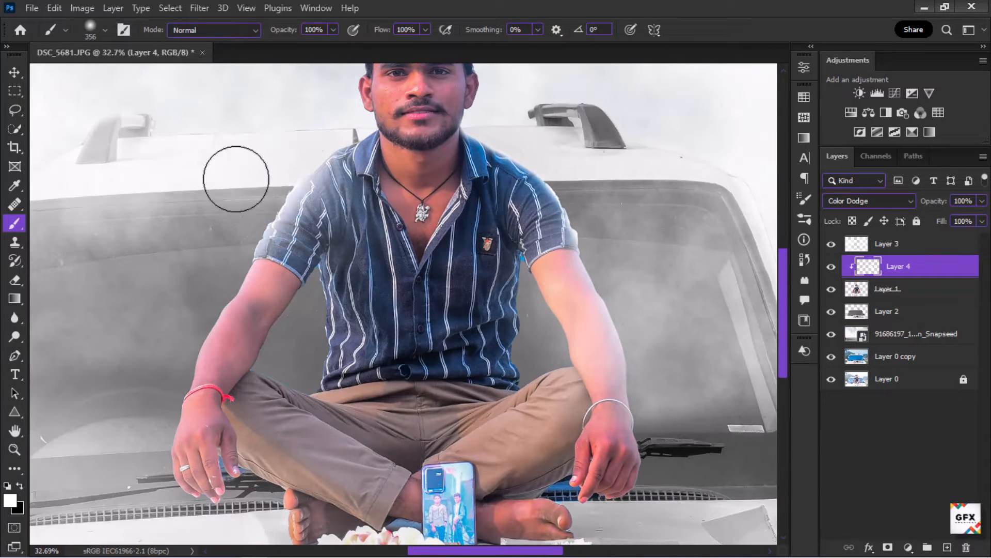
left_click_drag(172, 314, 129, 474)
left_click_drag(285, 316, 266, 314)
left_click_drag(300, 296, 306, 346)
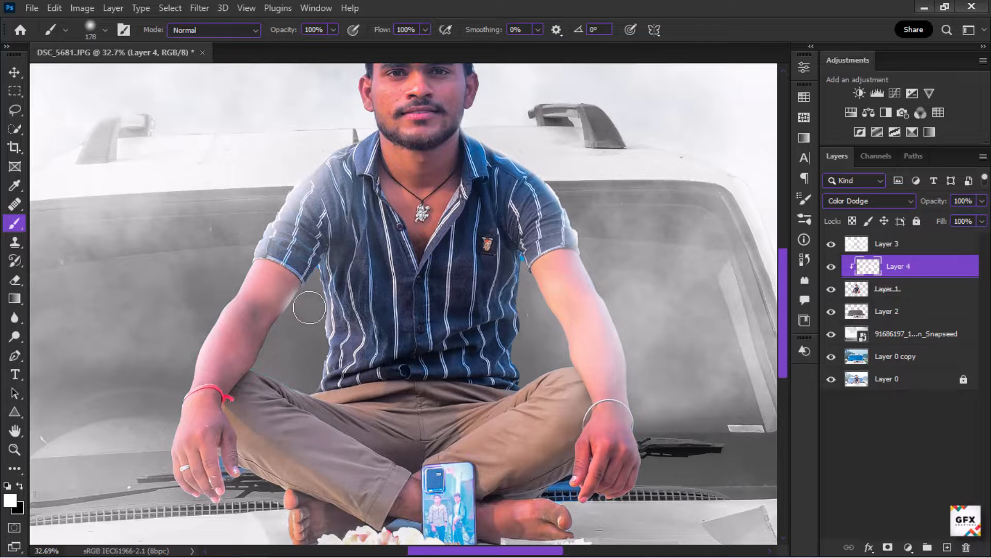
left_click_drag(310, 308, 316, 209)
key("ctrl+z")
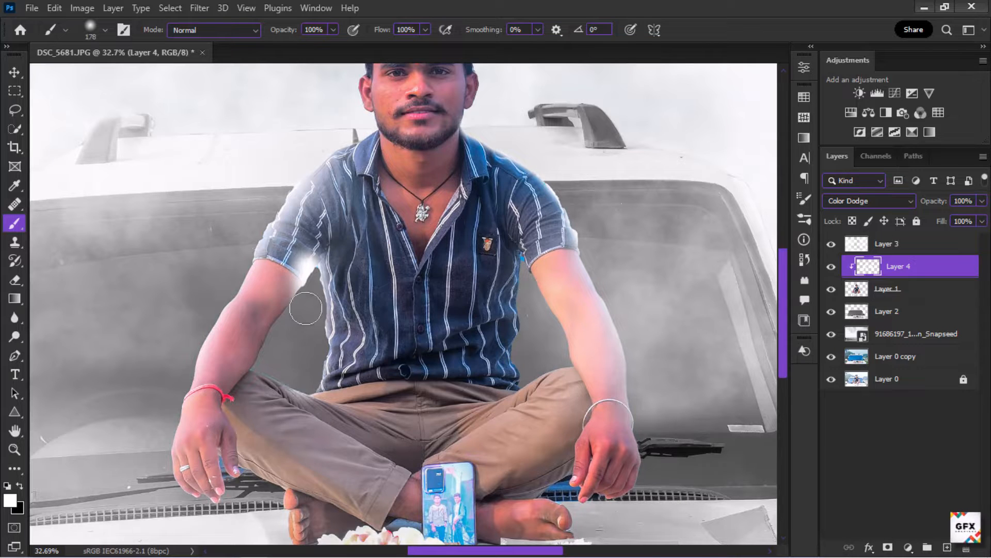
left_click(16, 280)
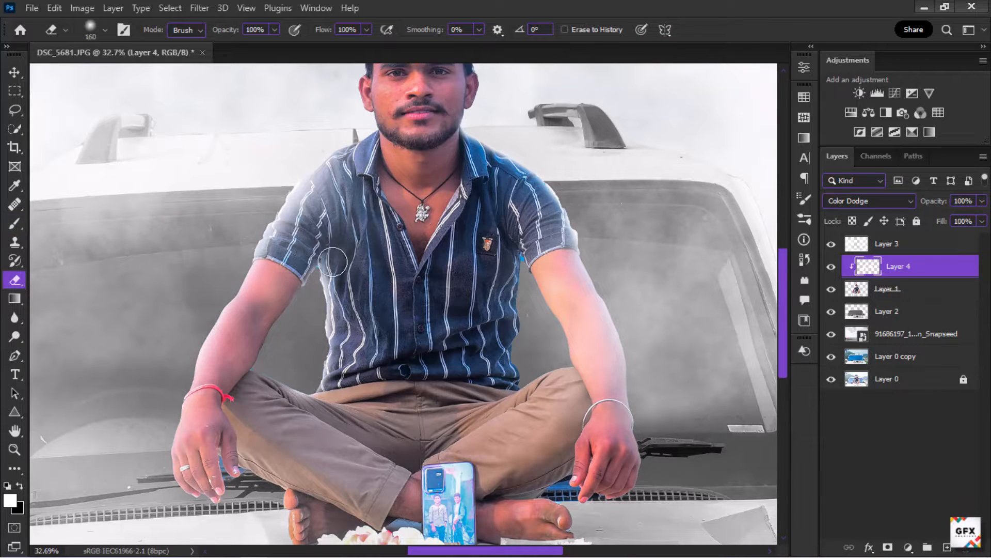
scroll(527, 357, "up", 1)
scroll(525, 361, "down", 3)
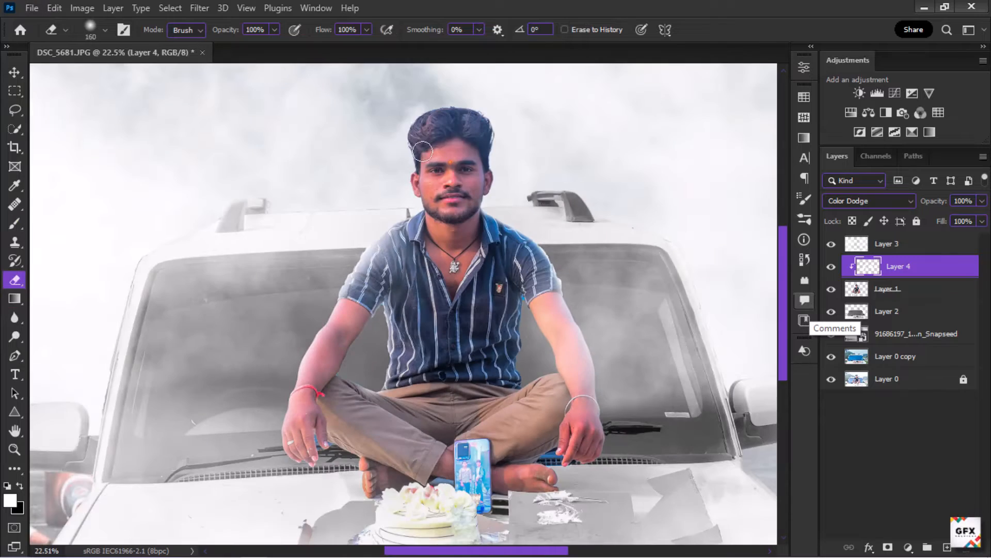
scroll(426, 166, "up", 1)
scroll(389, 304, "down", 1)
key("b")
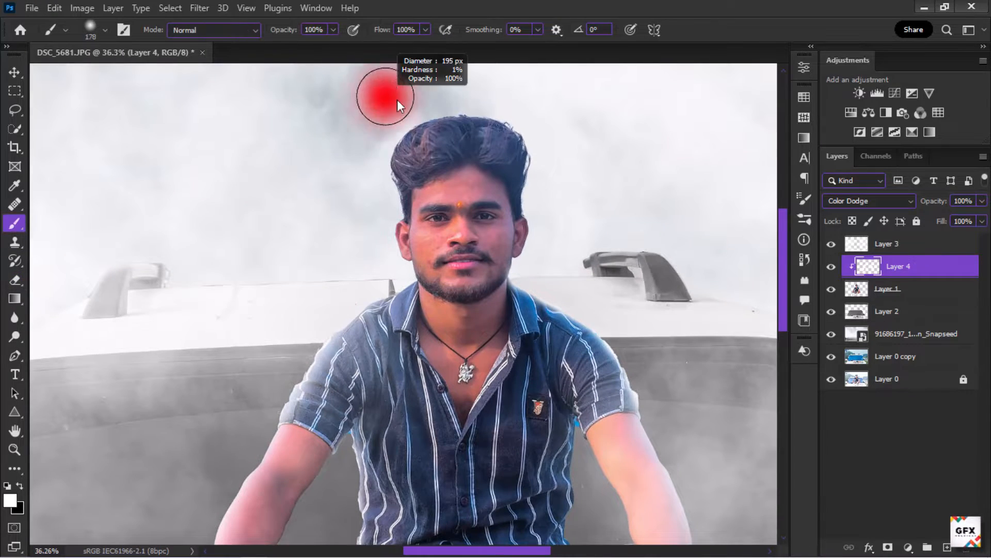
scroll(395, 117, "down", 1)
left_click_drag(354, 127, 512, 107)
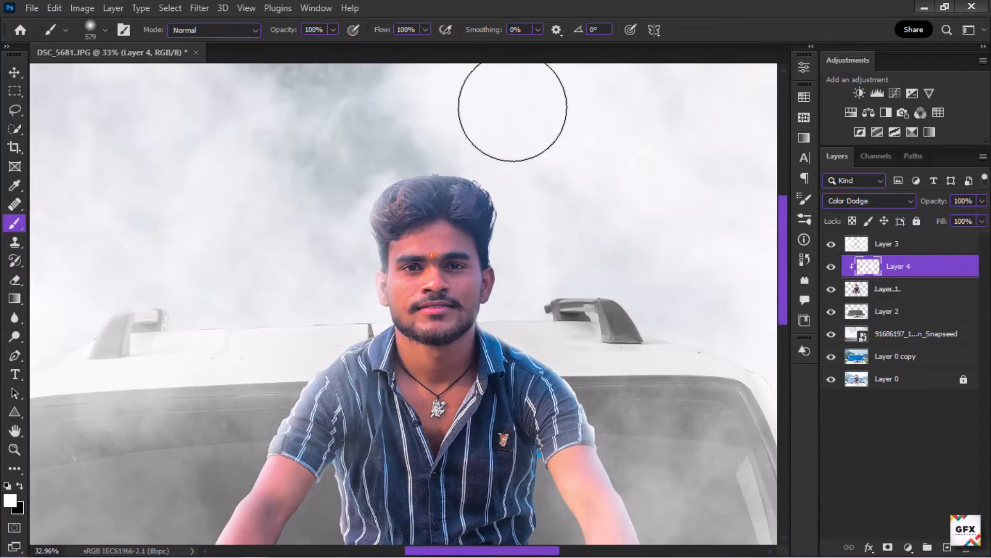
scroll(531, 292, "down", 3)
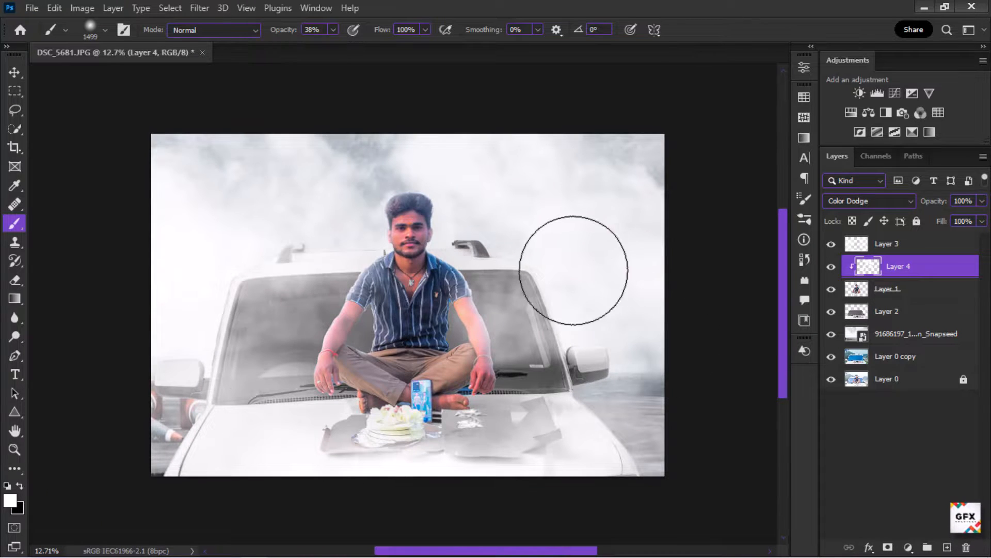
scroll(346, 228, "up", 2)
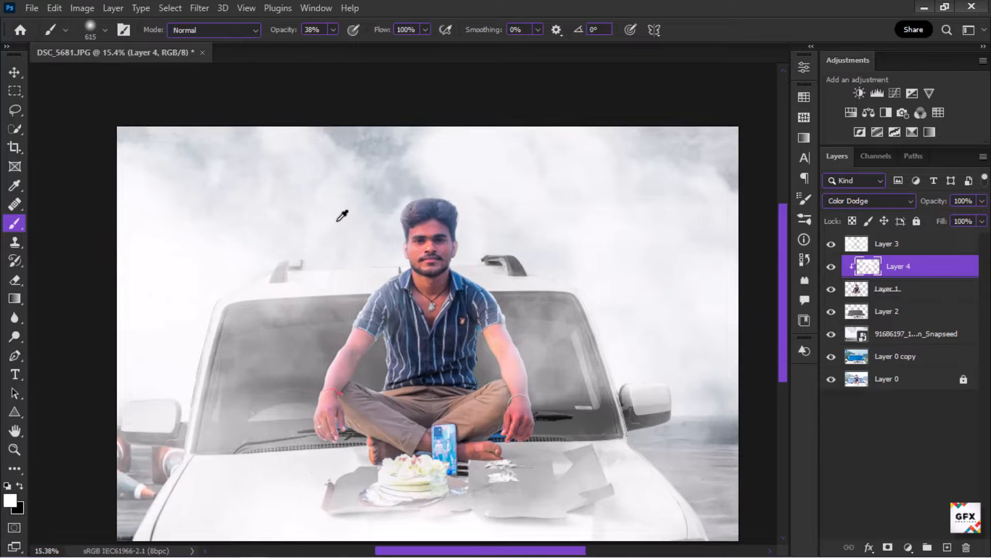
scroll(402, 212, "up", 11)
left_click_drag(449, 216, 356, 221)
scroll(391, 176, "down", 10)
scroll(431, 272, "down", 1)
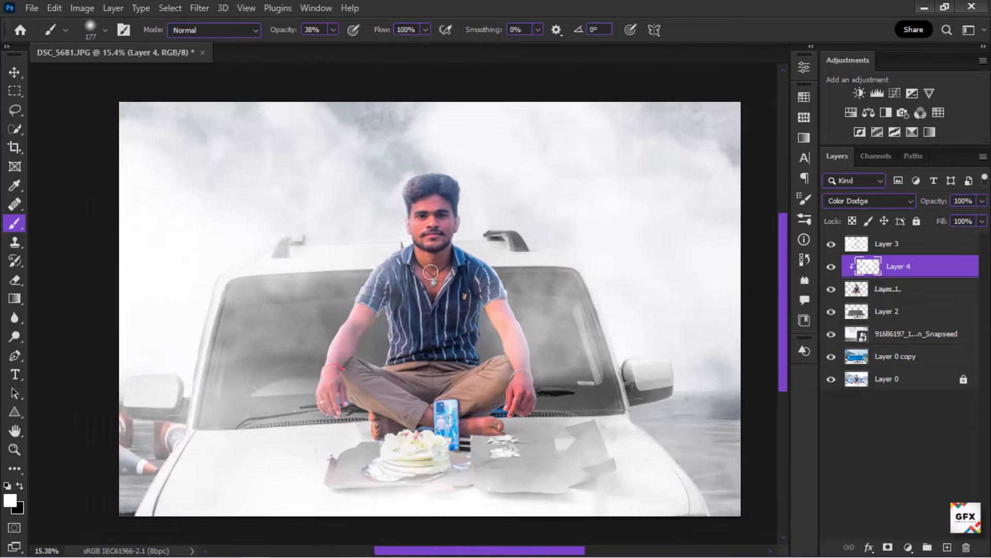
scroll(413, 279, "up", 1)
Step: Select Layer 1, open the Camera Raw Filter and create a new brush mask
right_click(942, 272)
key("Escape")
scroll(695, 357, "down", 1)
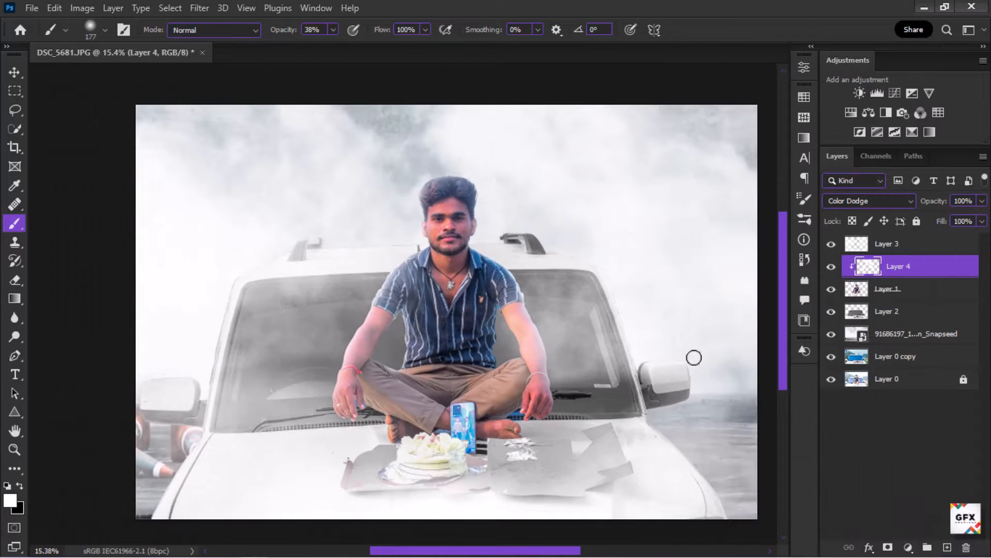
right_click(936, 271)
left_click(953, 461)
left_click(924, 290)
left_click(200, 9)
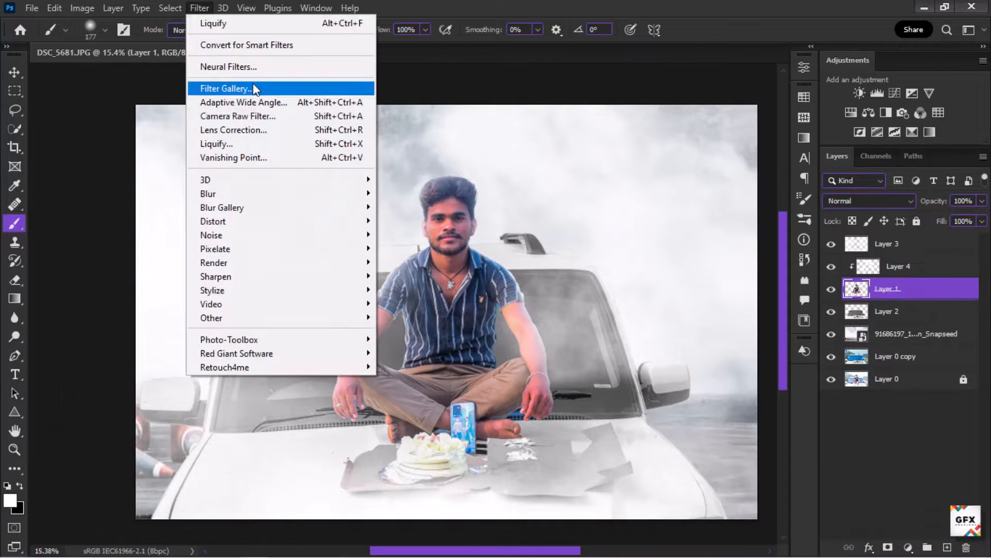
left_click(258, 116)
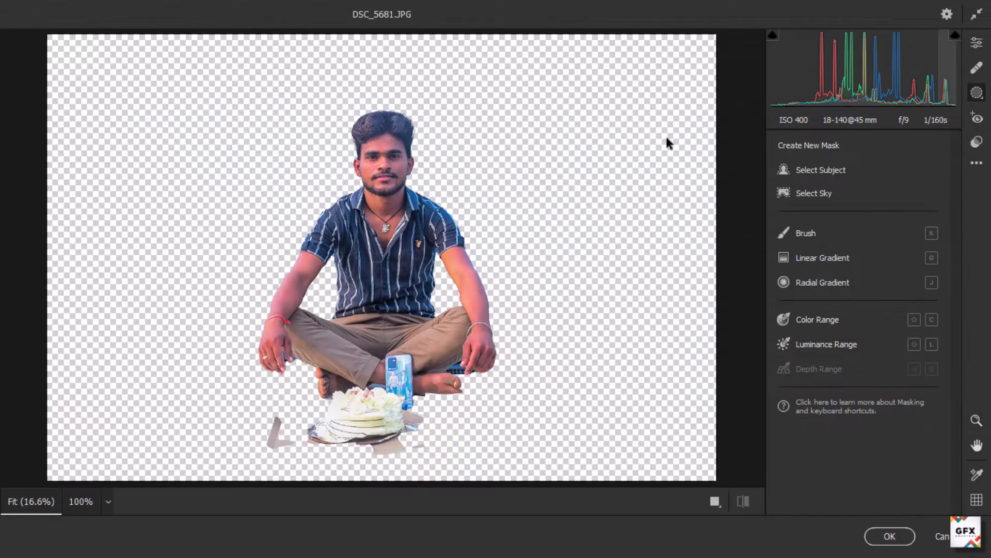
left_click(807, 233)
left_click(393, 160)
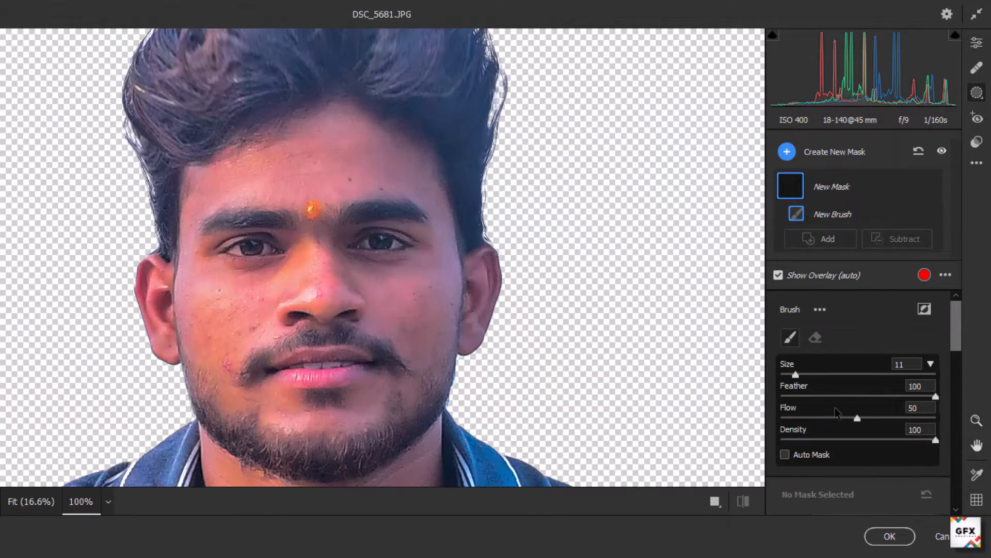
Step: Set the brush mask's exposure to +1.75 and paint it over the man's face
scroll(847, 388, "down", 3)
left_click_drag(876, 356, 892, 355)
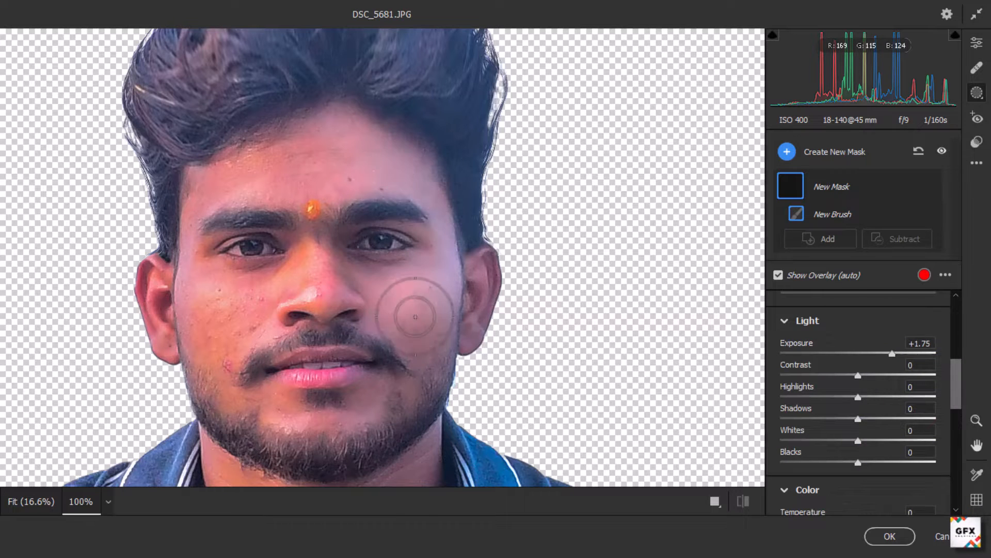
mouse_move(403, 278)
left_mouse_down()
mouse_move(391, 399)
mouse_move(377, 215)
mouse_move(339, 356)
mouse_move(390, 364)
left_mouse_up()
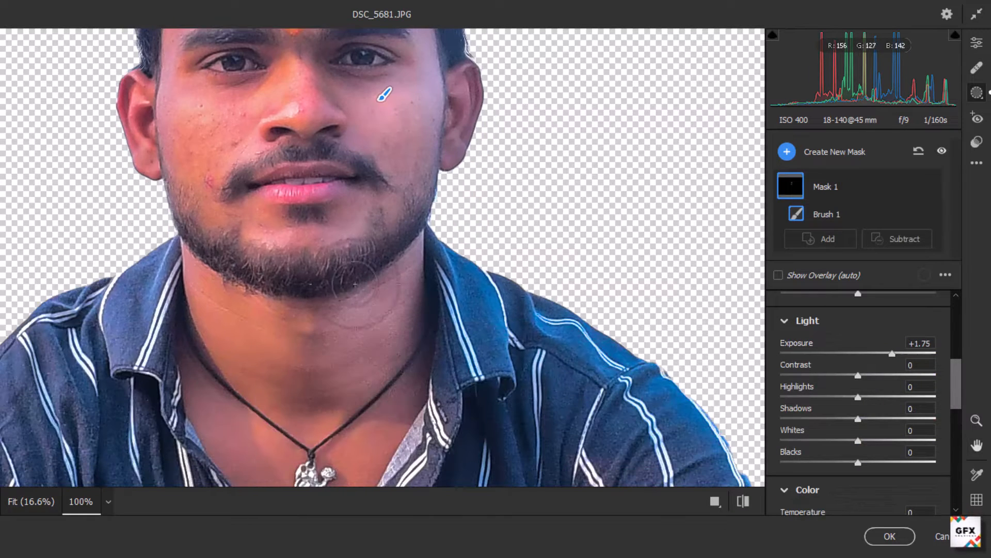
left_click_drag(345, 242, 316, 235)
mouse_move(378, 148)
left_mouse_down()
mouse_move(350, 61)
mouse_move(415, 98)
left_mouse_up()
key("ctrl+0")
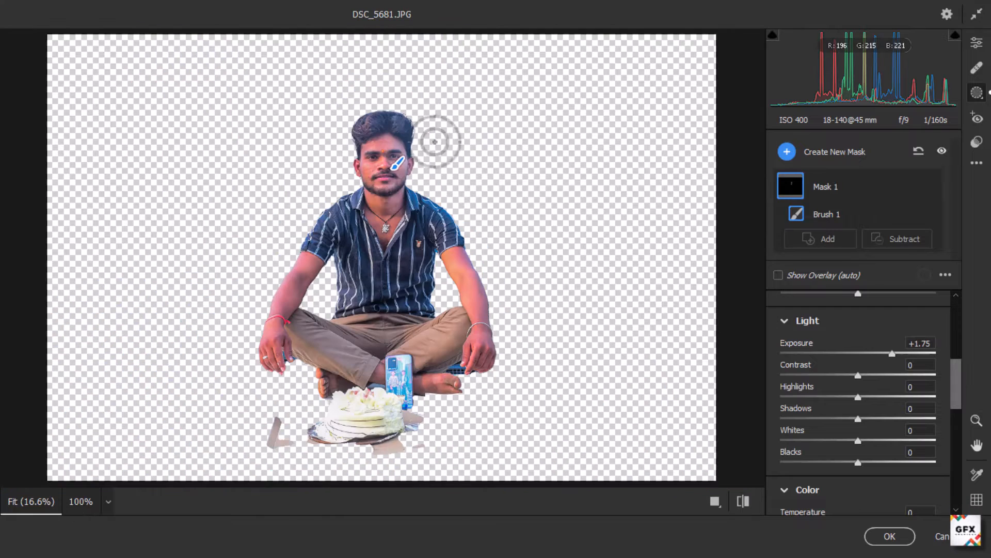
Step: Set the face mask to exposure +1.65, contrast +77, highlights +10, shadows +32, saturation +34 and apply the filter
left_click_drag(893, 355, 889, 358)
scroll(860, 402, "down", 5)
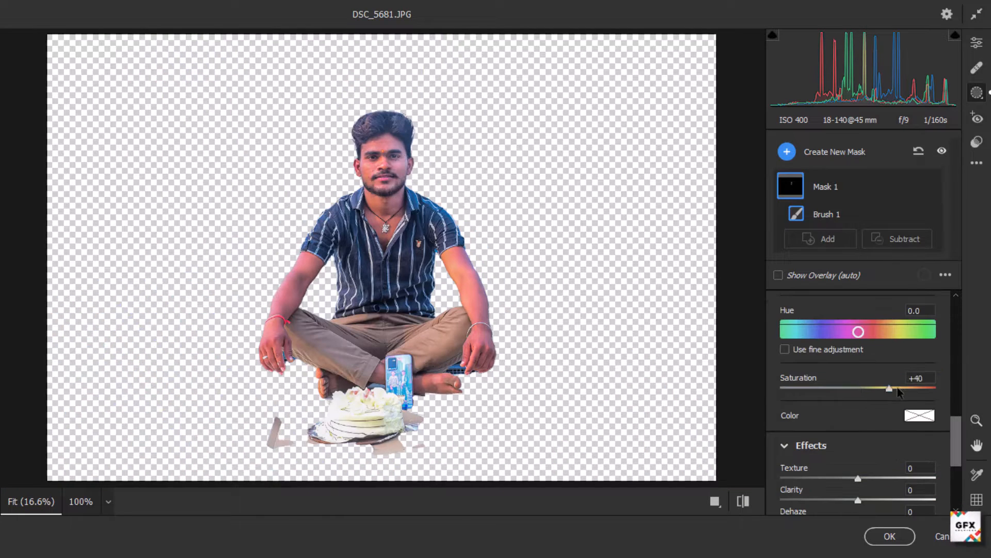
scroll(854, 356, "up", 6)
left_click_drag(889, 440, 895, 443)
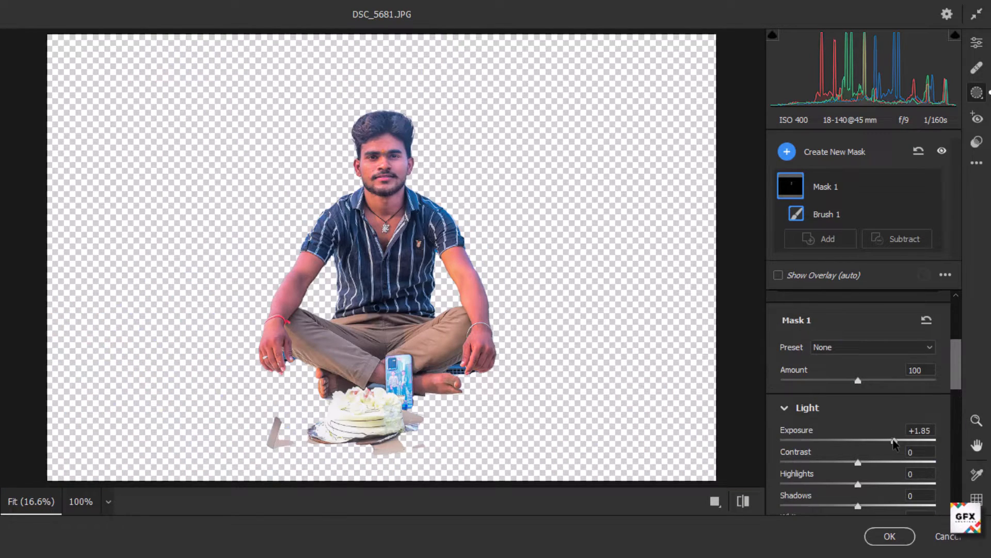
scroll(817, 401, "down", 2)
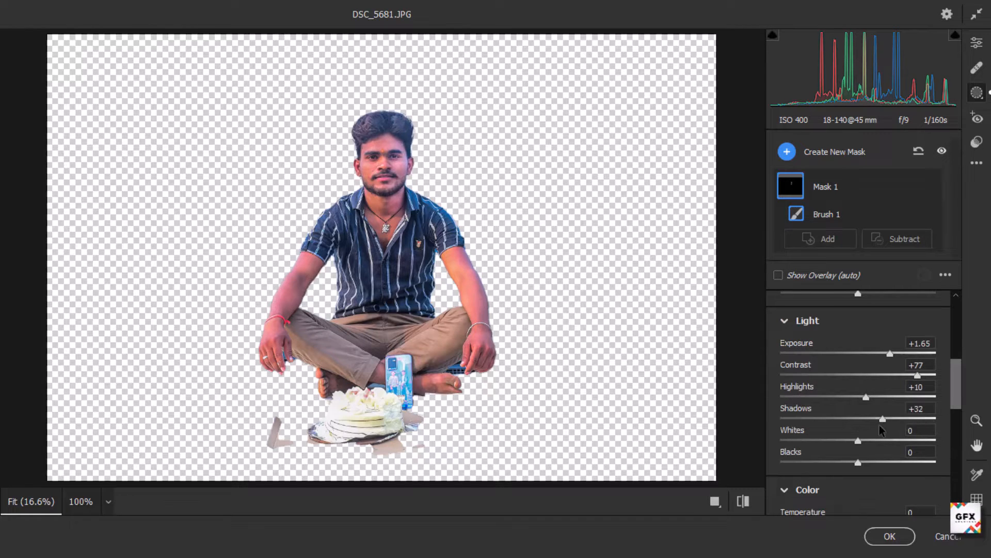
scroll(860, 434, "down", 4)
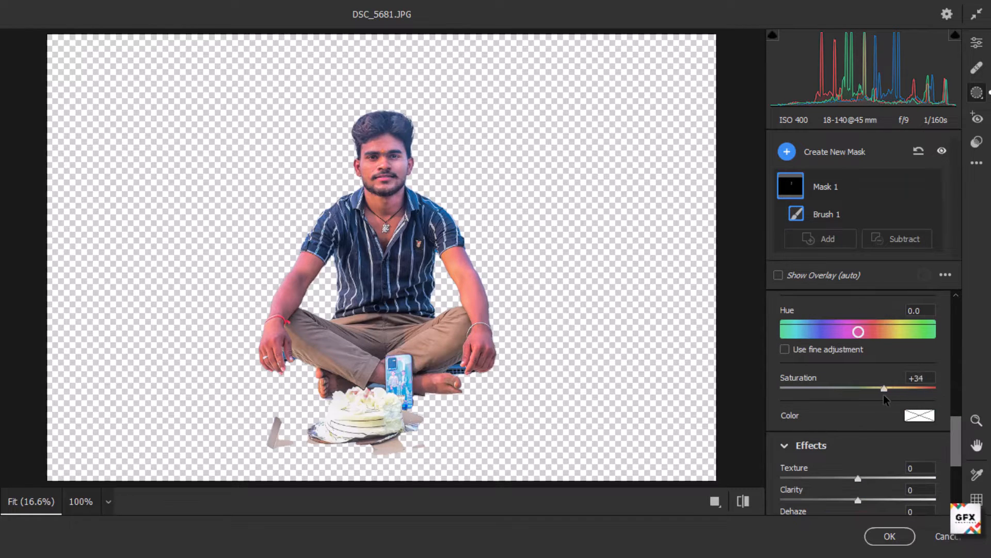
left_click(893, 535)
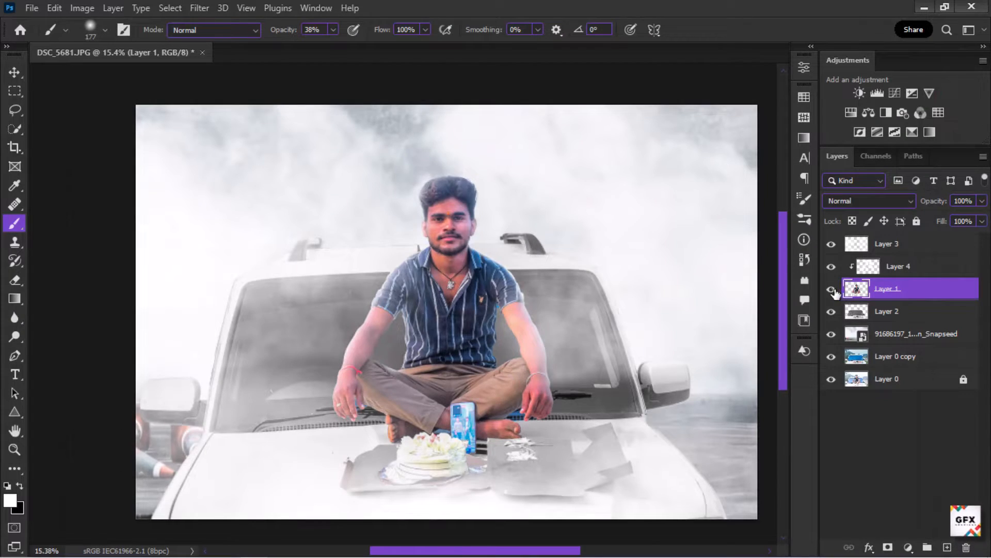
Step: Merge all visible layers into a single layer, then deselect
scroll(448, 260, "up", 3)
scroll(447, 258, "down", 1)
scroll(465, 263, "up", 1)
scroll(448, 187, "down", 4)
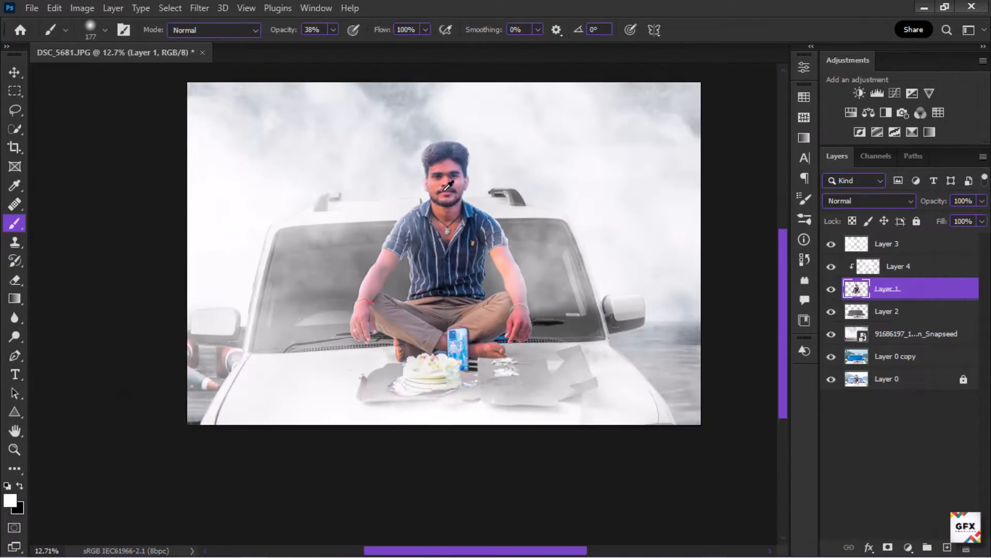
scroll(447, 187, "up", 2)
scroll(497, 278, "down", 3)
key("ctrl+a")
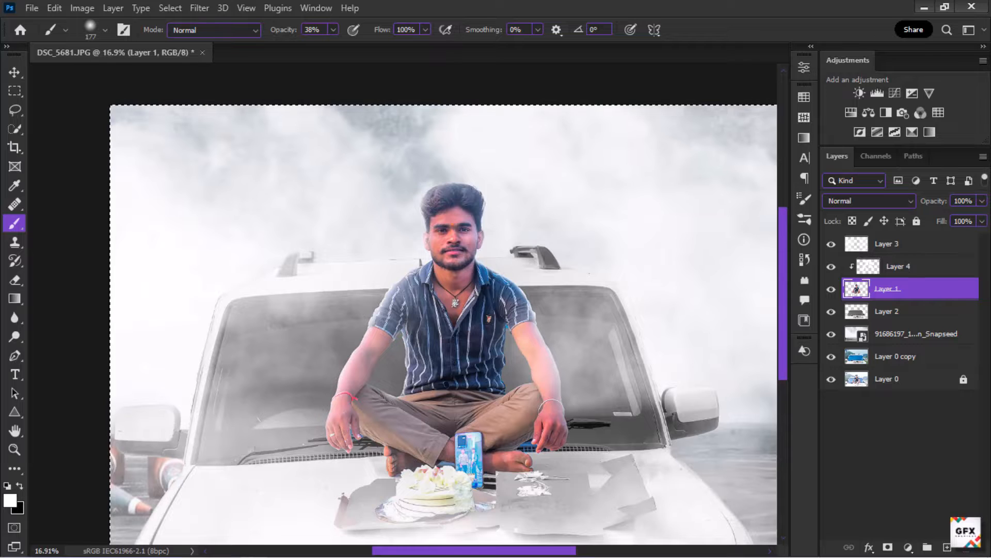
key("ctrl+e")
key("ctrl+shift+e")
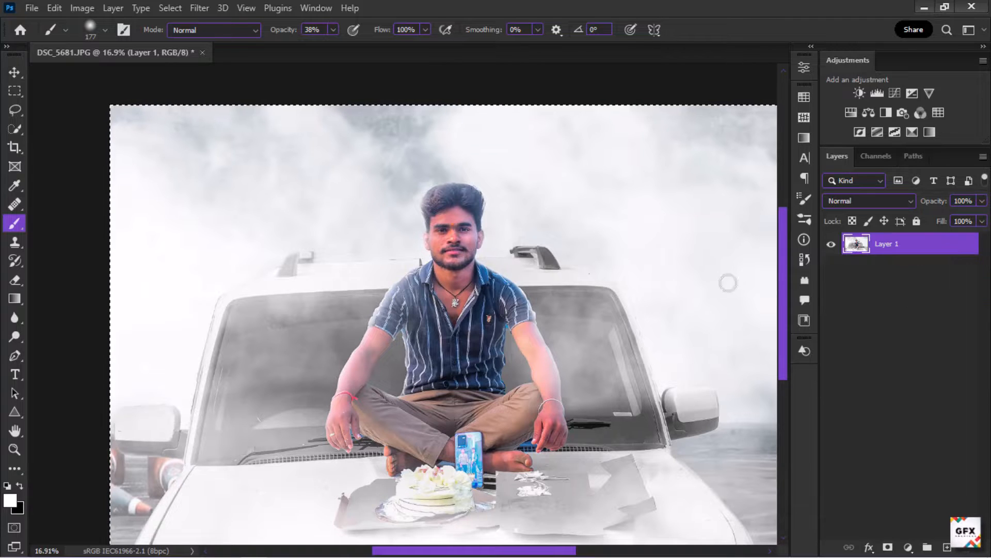
scroll(436, 226, "up", 3)
scroll(435, 226, "down", 4)
key("ctrl+d")
Step: In Camera Raw Basic, set highlights -38, shadows +10, whites -44, blacks -12, texture +2 and clarity +11
scroll(436, 226, "down", 1)
left_click(199, 8)
left_click(253, 115)
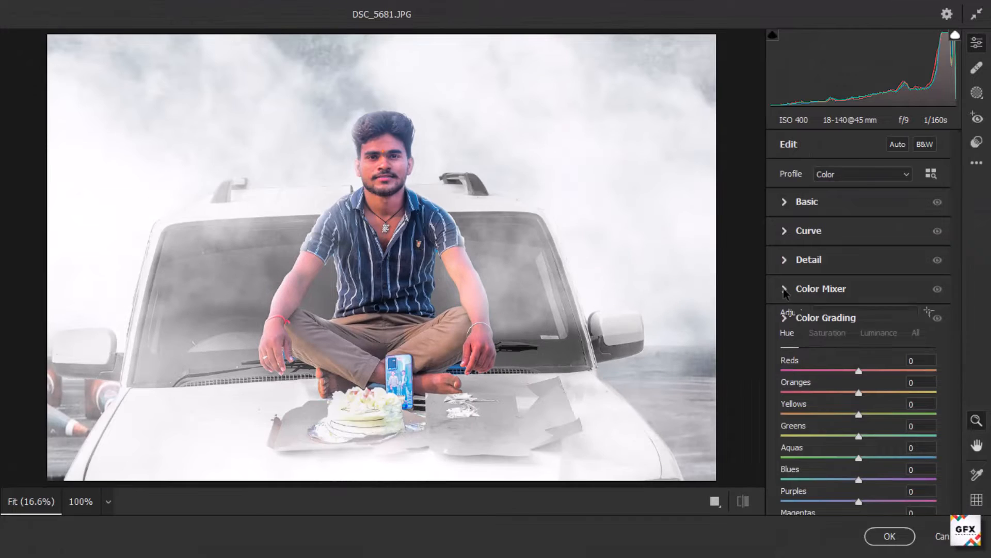
left_click(807, 202)
left_click_drag(859, 324, 807, 346)
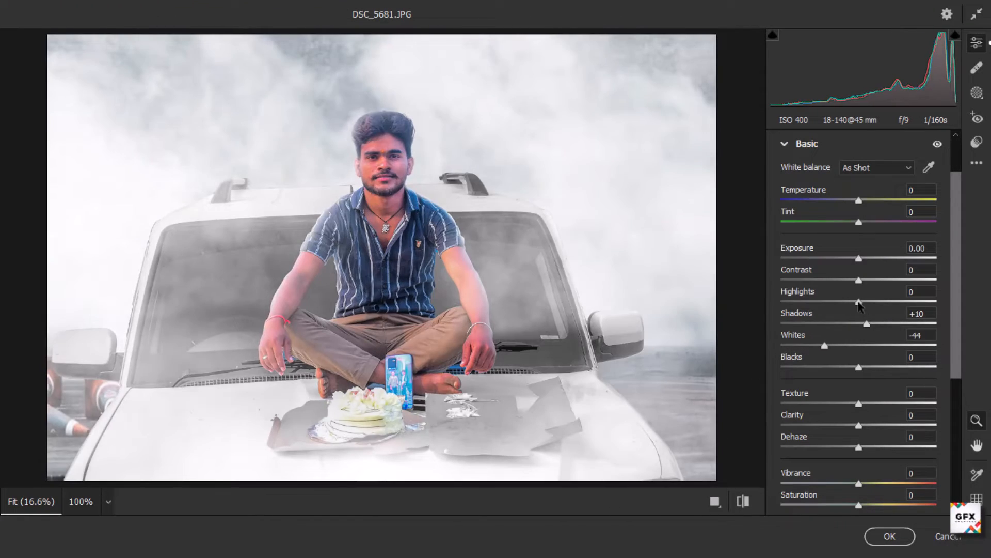
left_click_drag(859, 302, 829, 312)
mouse_move(859, 281)
left_mouse_down()
mouse_move(867, 288)
mouse_move(859, 287)
left_mouse_up()
mouse_move(859, 367)
left_mouse_down()
mouse_move(836, 368)
mouse_move(849, 368)
left_mouse_up()
mouse_move(859, 425)
left_mouse_down()
mouse_move(912, 425)
mouse_move(867, 425)
left_mouse_up()
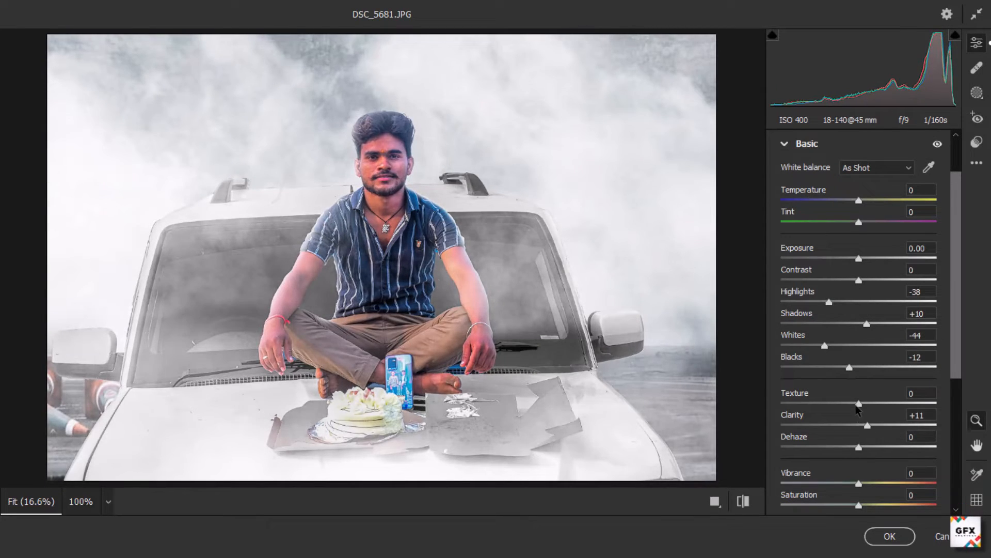
left_click_drag(860, 201, 856, 229)
left_click(785, 144)
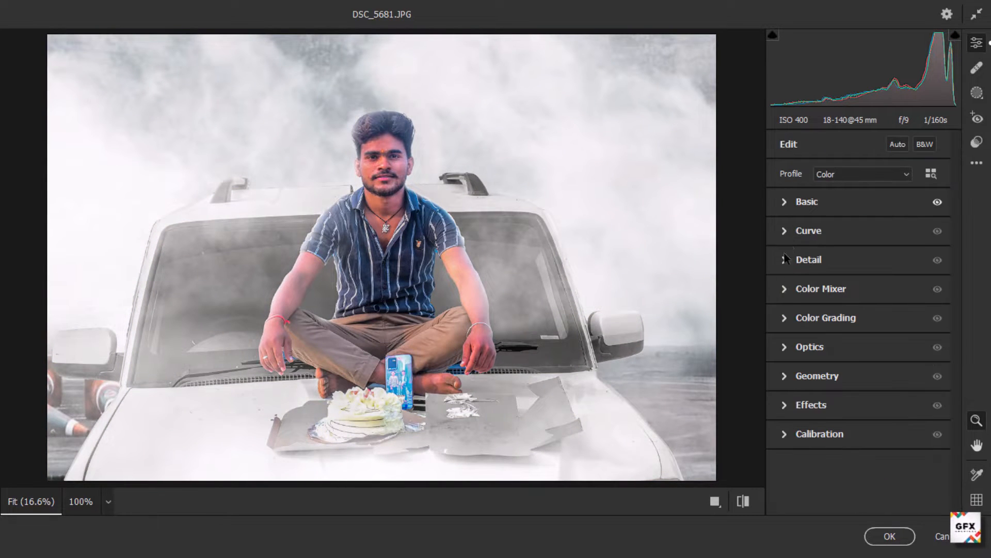
Step: In the Color Mixer, set saturation of reds -10, oranges -18, purples -21 and magentas -15
left_click(785, 287)
left_click(827, 249)
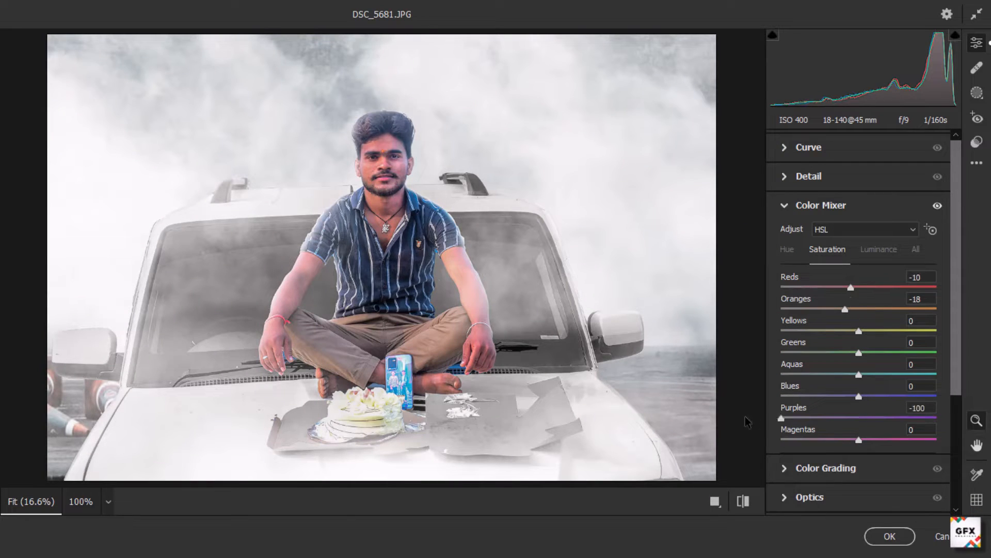
left_click_drag(840, 418, 850, 440)
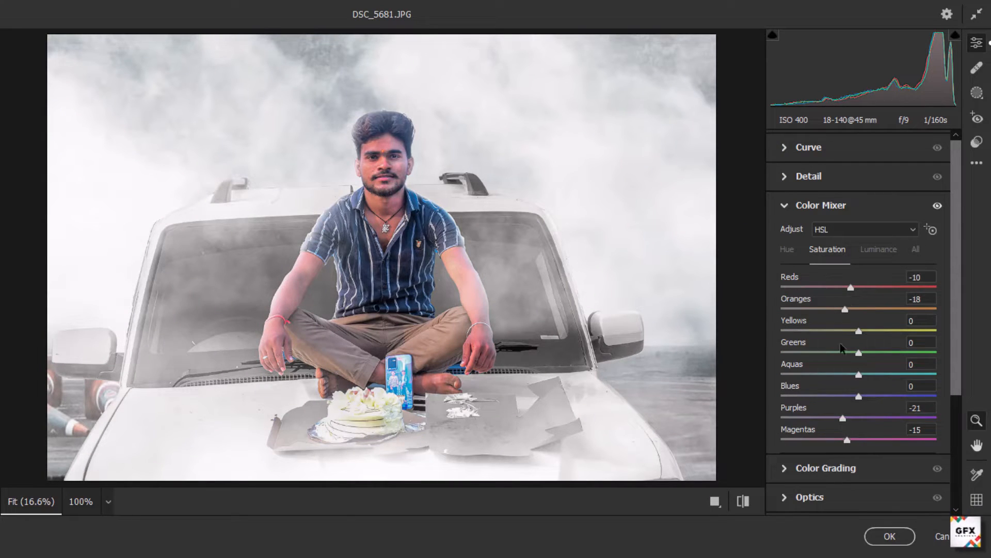
Step: Set Color Mixer luminance of reds +7, oranges +21, purples +25 and magentas +24
left_click(870, 249)
left_click_drag(859, 309, 888, 310)
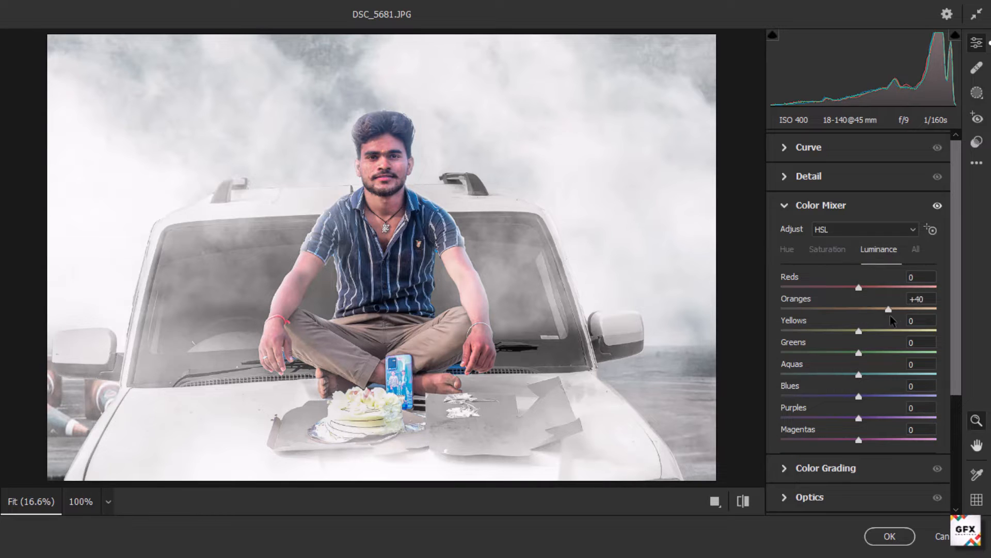
left_click_drag(882, 418, 878, 417)
left_click_drag(859, 440, 926, 439)
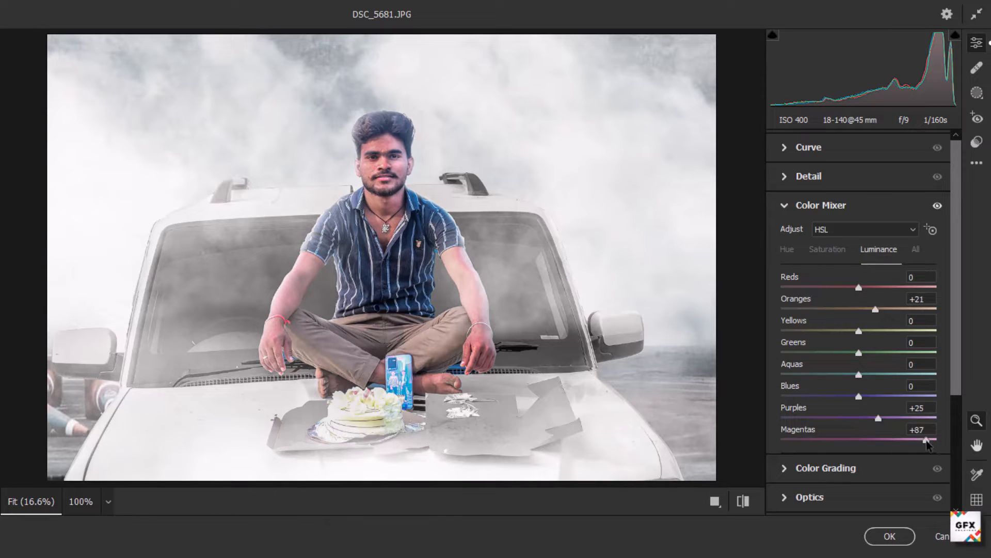
mouse_move(859, 288)
left_mouse_down()
mouse_move(907, 287)
mouse_move(827, 287)
mouse_move(862, 287)
left_mouse_up()
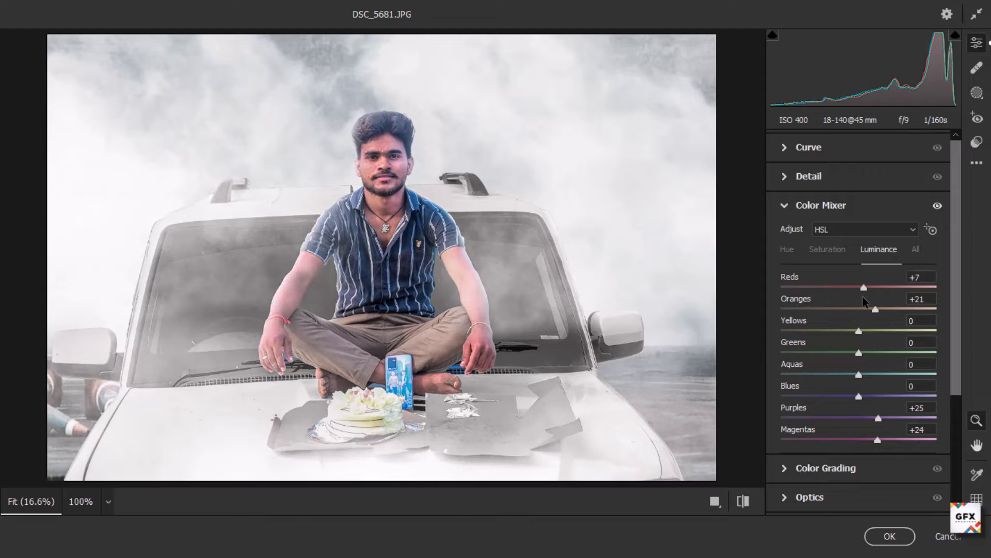
Step: Adjust the Calibration settings and apply the Camera Raw filter
left_click(821, 205)
left_click(819, 434)
left_click_drag(858, 480, 880, 513)
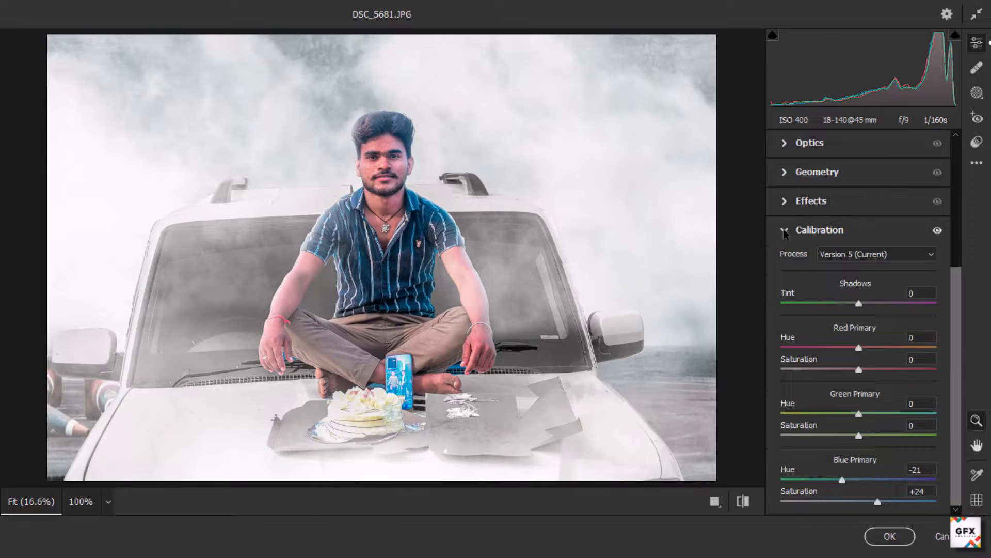
left_click(820, 230)
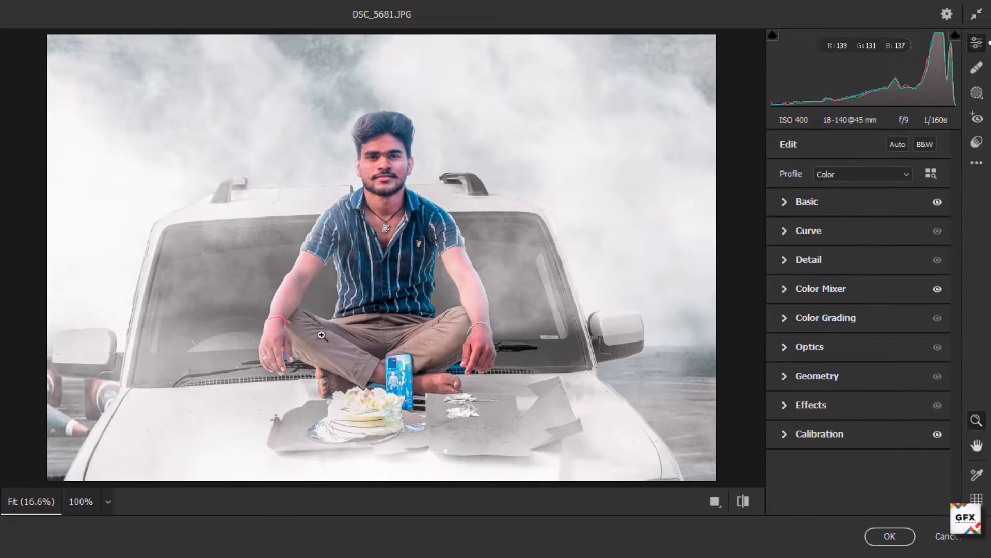
left_click(890, 536)
Step: Remove the blemishes on the forehead with the Spot Healing Brush
scroll(472, 220, "up", 10)
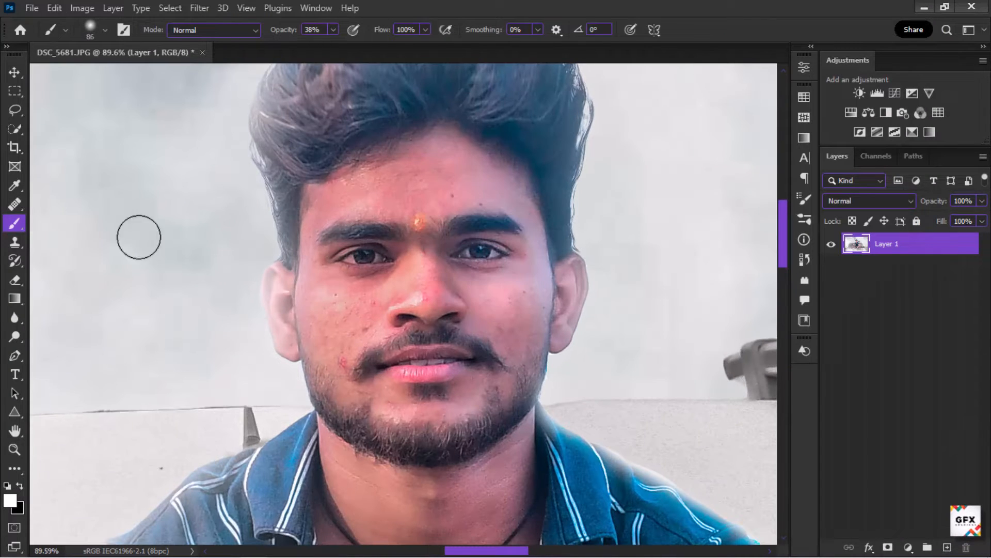
left_click(14, 204)
scroll(411, 140, "up", 10)
left_click_drag(434, 162, 431, 165)
left_click_drag(471, 186, 460, 77)
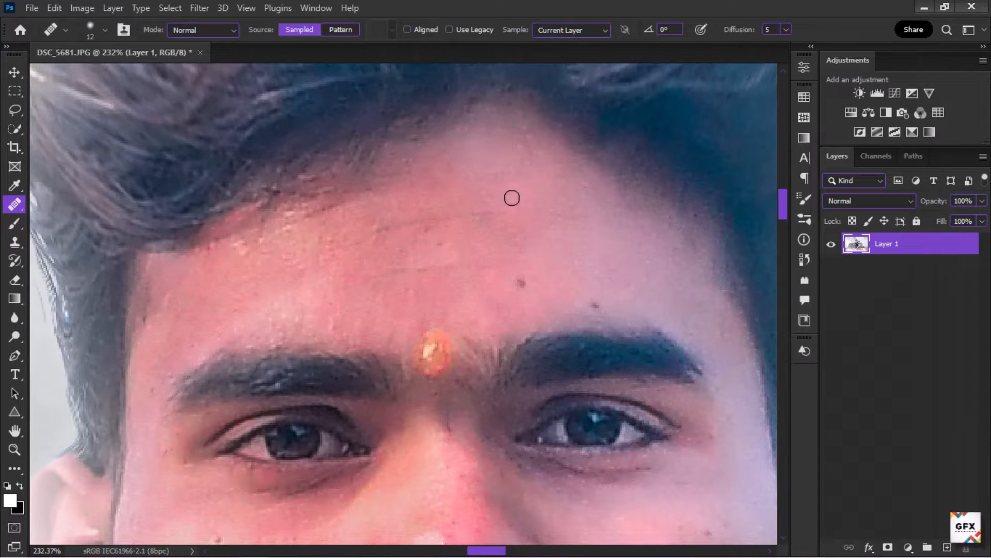
scroll(612, 303, "down", 8)
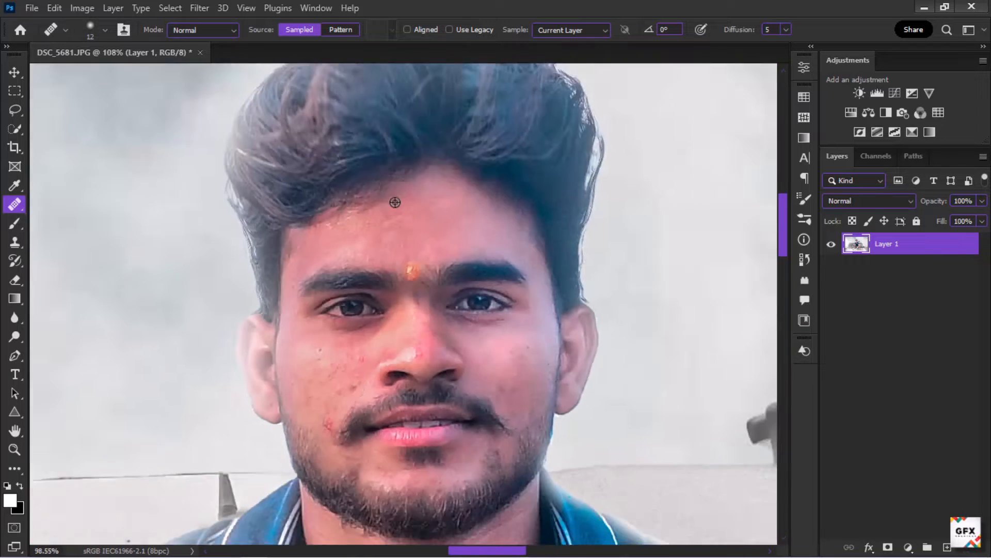
scroll(394, 204, "up", 7)
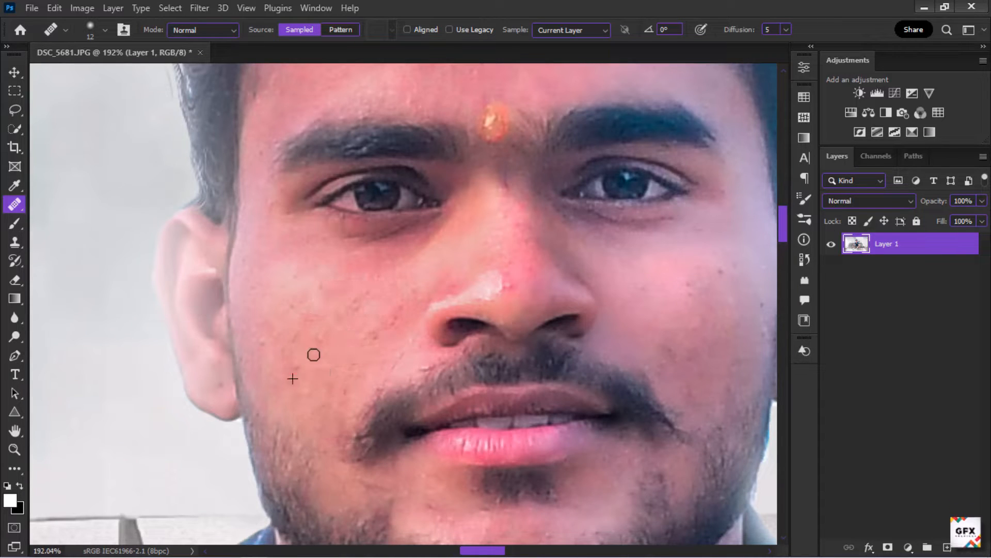
scroll(316, 353, "down", 5)
scroll(471, 292, "up", 3)
scroll(467, 291, "down", 9)
scroll(447, 230, "up", 7)
Step: Duplicate the merged layer for skin retouching
left_click(15, 226)
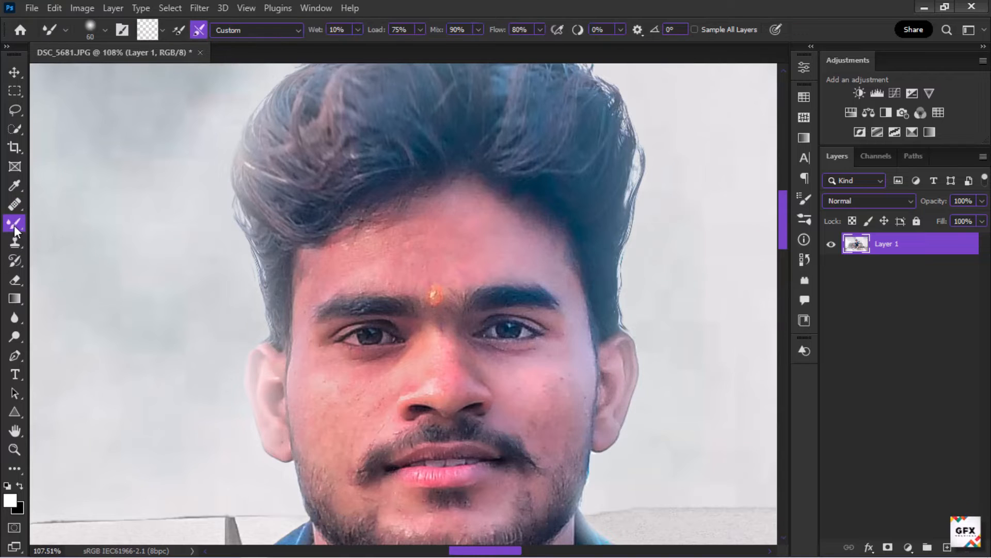
scroll(453, 216, "up", 3)
key("ctrl+j")
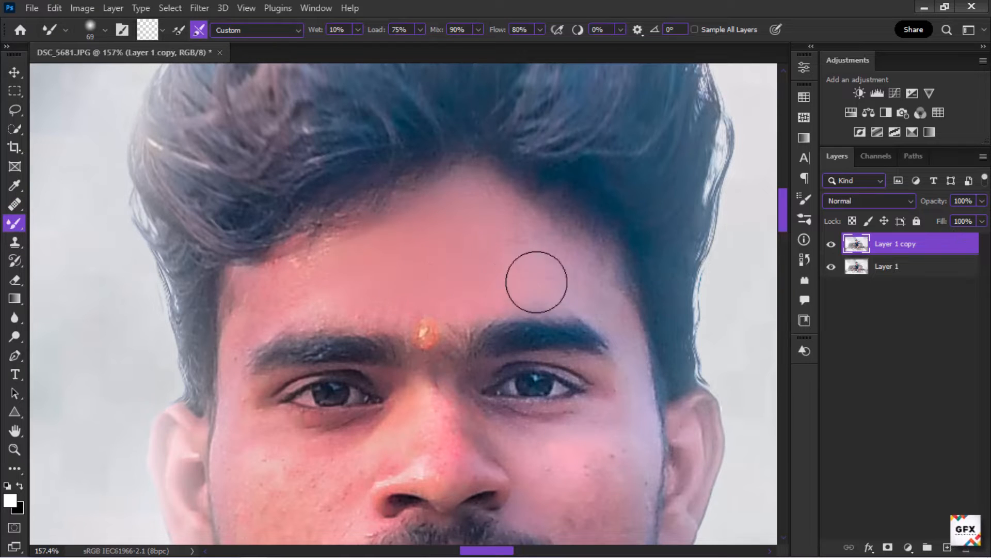
Step: Smooth the skin of the forehead, cheeks, nose and jaw with the Mixer Brush on the duplicate layer
mouse_move(537, 282)
left_mouse_down()
mouse_move(419, 306)
mouse_move(283, 307)
mouse_move(481, 241)
left_mouse_up()
left_click_drag(614, 315, 606, 314)
scroll(620, 279, "down", 5)
scroll(424, 439, "up", 5)
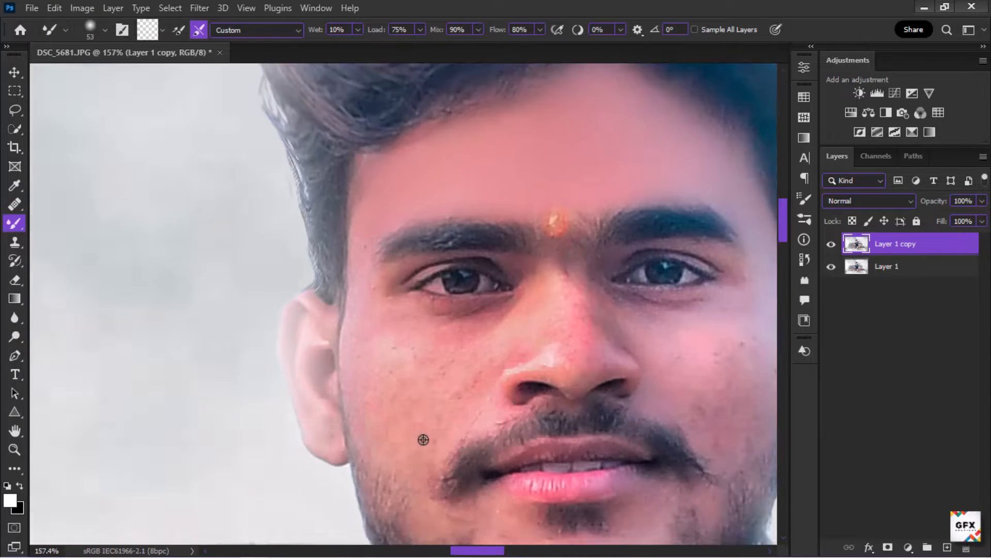
scroll(424, 439, "up", 2)
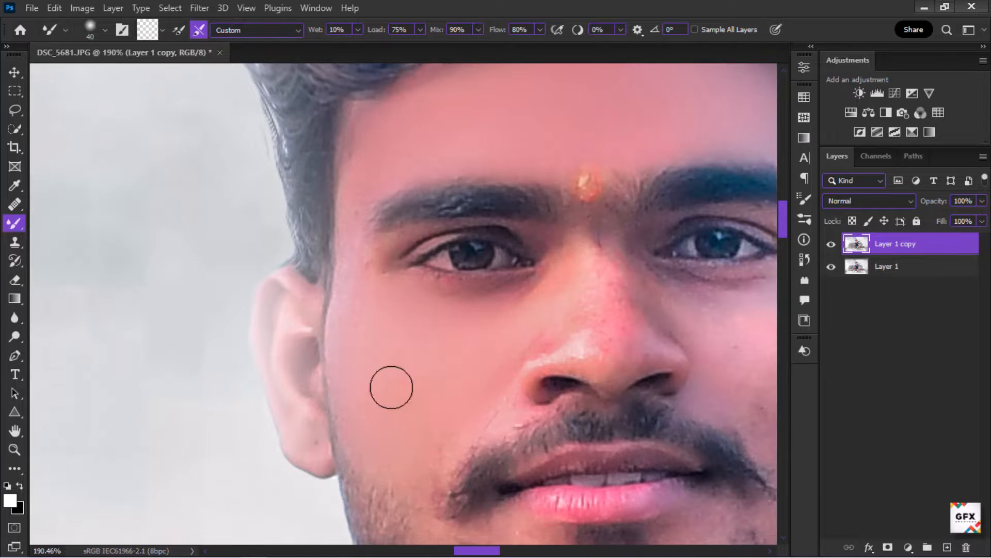
scroll(351, 349, "down", 6)
scroll(635, 347, "up", 7)
key("]")
left_click_drag(645, 343, 640, 419)
mouse_move(537, 361)
left_mouse_down()
mouse_move(519, 291)
mouse_move(461, 313)
left_mouse_up()
scroll(563, 287, "down", 4)
scroll(348, 252, "up", 5)
left_click_drag(348, 252, 334, 253)
left_click_drag(270, 243, 394, 247)
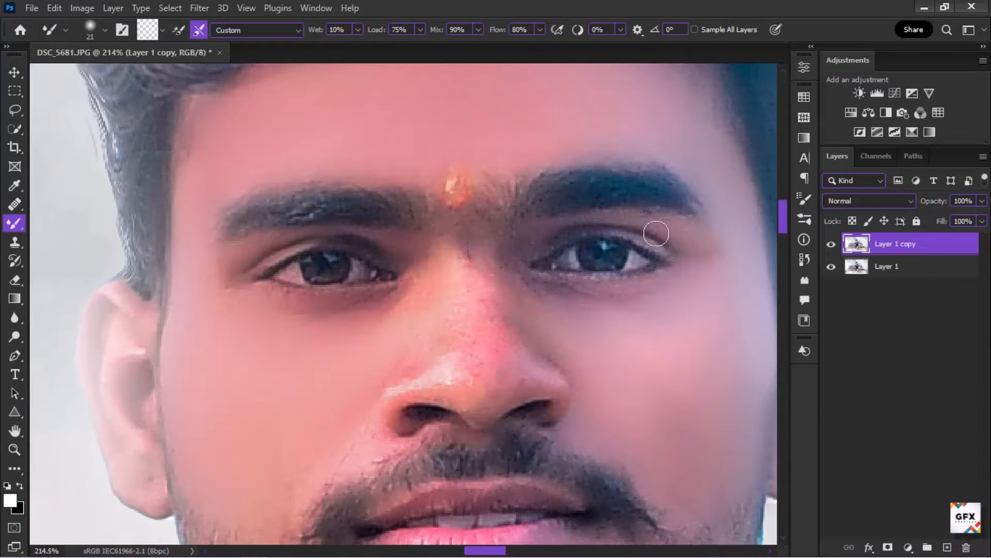
mouse_move(451, 289)
left_mouse_down()
mouse_move(432, 345)
mouse_move(450, 313)
mouse_move(455, 261)
left_mouse_up()
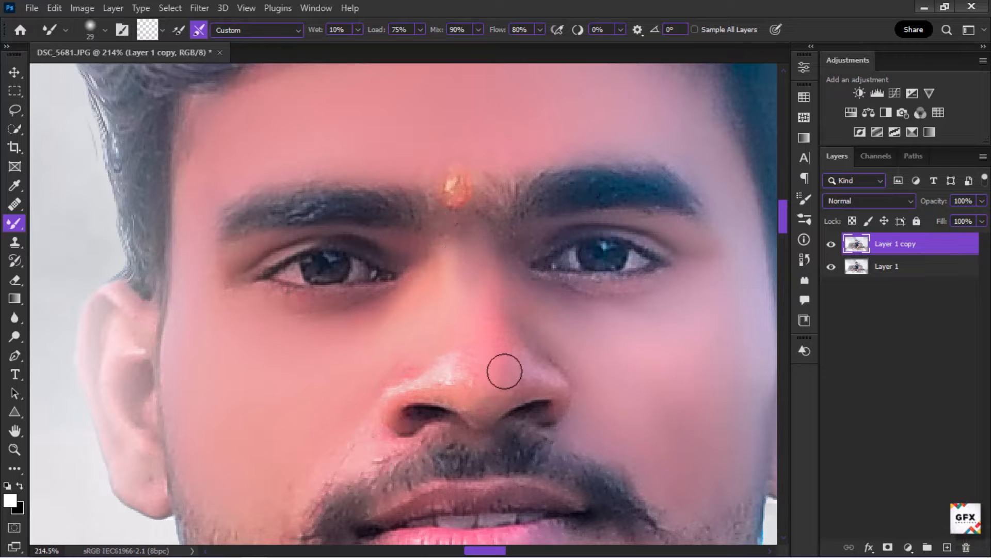
left_click_drag(450, 374, 531, 372)
scroll(447, 316, "down", 5)
scroll(427, 367, "up", 5)
scroll(333, 367, "down", 4)
scroll(312, 371, "up", 5)
left_click_drag(312, 370, 325, 372)
mouse_move(259, 305)
left_mouse_down()
mouse_move(333, 403)
mouse_move(353, 373)
mouse_move(433, 437)
mouse_move(562, 388)
mouse_move(610, 384)
left_mouse_up()
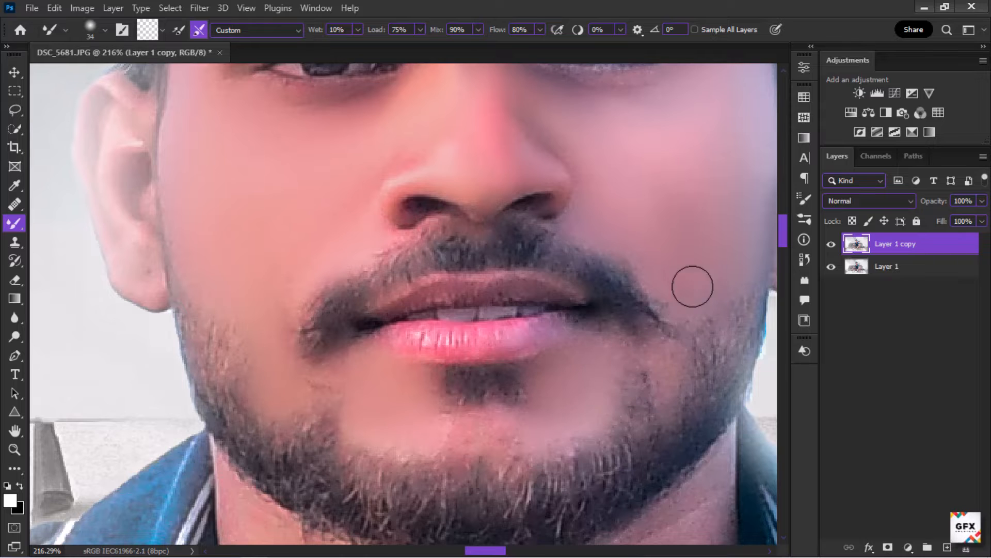
left_click_drag(693, 287, 669, 372)
Step: Smooth the skin of the neck and chest with the Mixer Brush
scroll(438, 368, "down", 6)
left_click_drag(413, 496, 397, 238)
left_click_drag(379, 259, 393, 262)
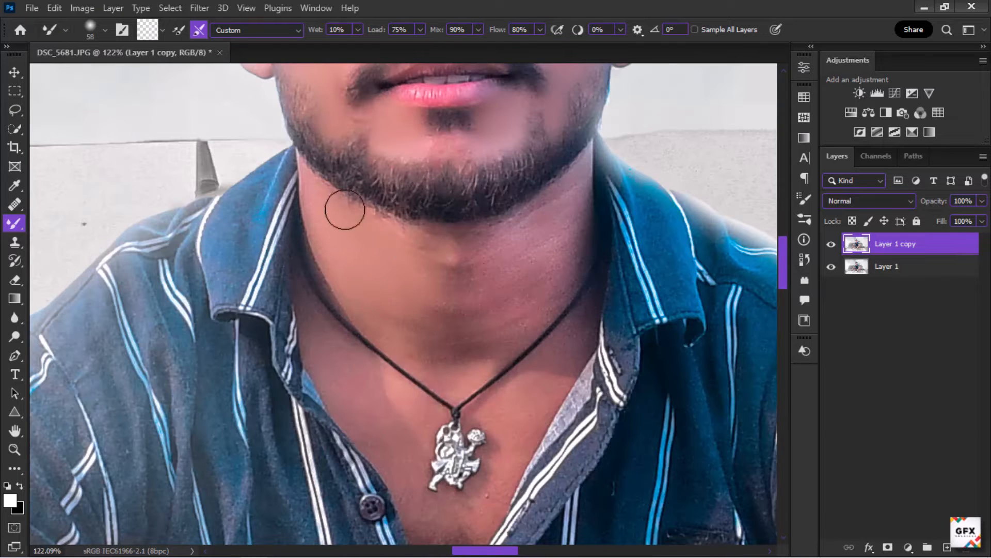
left_click_drag(345, 210, 445, 283)
left_click_drag(456, 274, 464, 279)
mouse_move(480, 248)
left_mouse_down()
mouse_move(480, 324)
mouse_move(528, 309)
mouse_move(577, 180)
left_mouse_up()
scroll(458, 355, "down", 3)
scroll(387, 329, "up", 2)
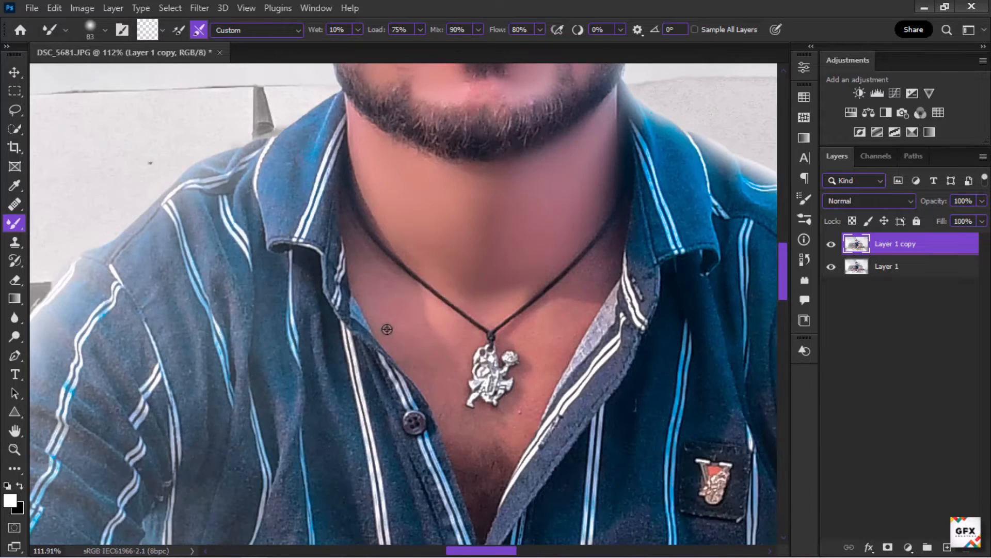
left_click_drag(387, 329, 383, 329)
mouse_move(393, 308)
left_mouse_down()
mouse_move(372, 274)
mouse_move(483, 451)
mouse_move(515, 405)
left_mouse_up()
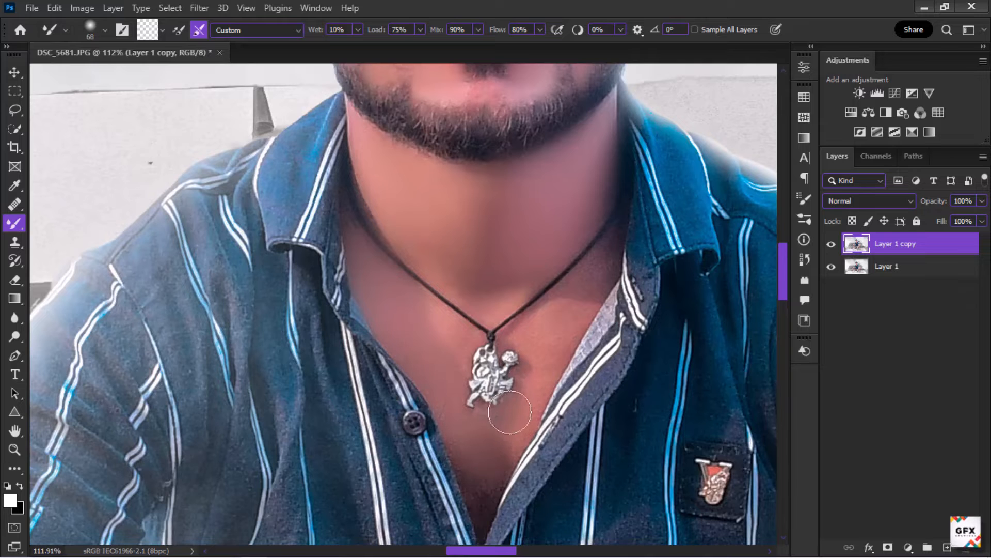
scroll(542, 307, "up", 4)
left_click_drag(562, 294, 519, 310)
mouse_move(598, 260)
left_mouse_down()
mouse_move(644, 270)
mouse_move(513, 342)
left_mouse_up()
scroll(538, 248, "down", 9)
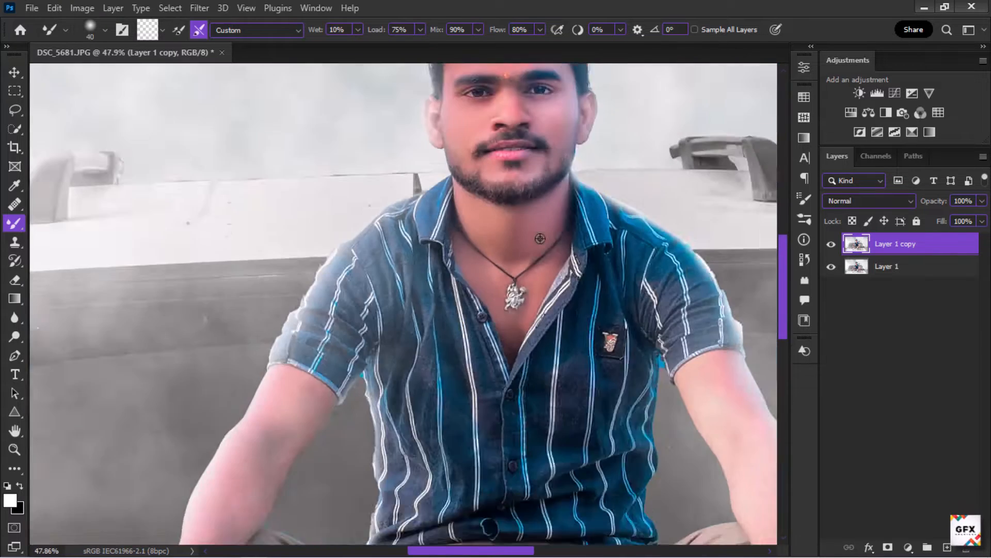
scroll(540, 238, "down", 3)
scroll(511, 249, "down", 2)
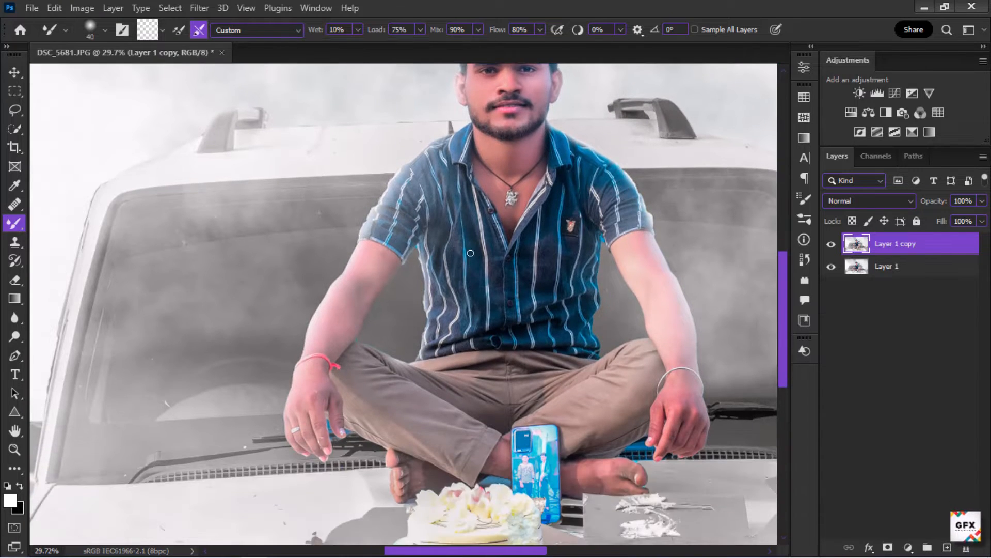
scroll(474, 253, "down", 3)
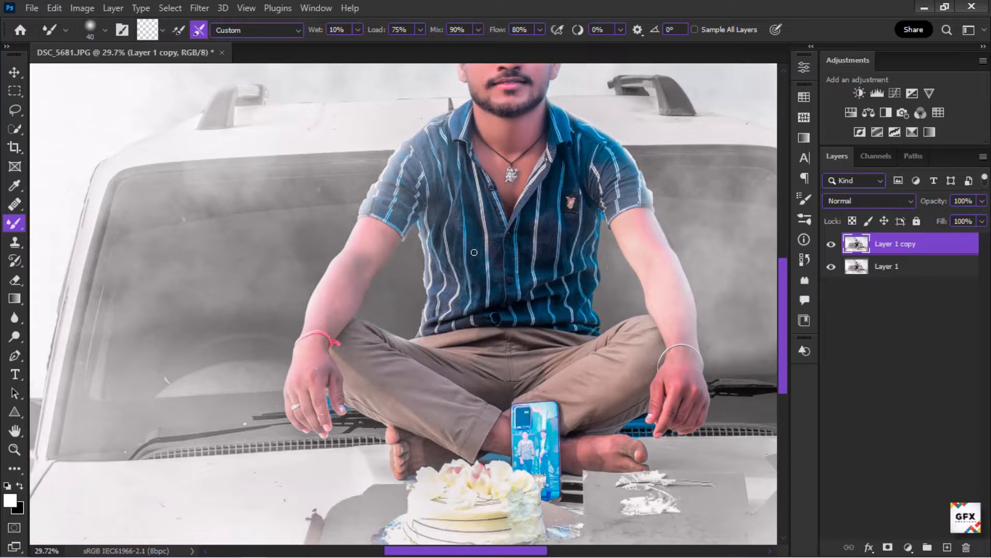
scroll(474, 252, "down", 1)
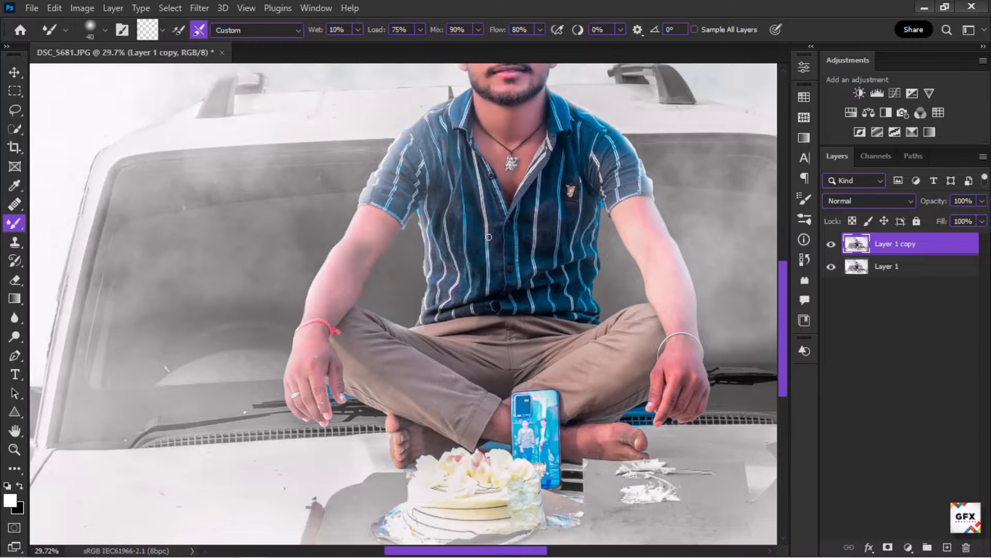
scroll(490, 256, "down", 2)
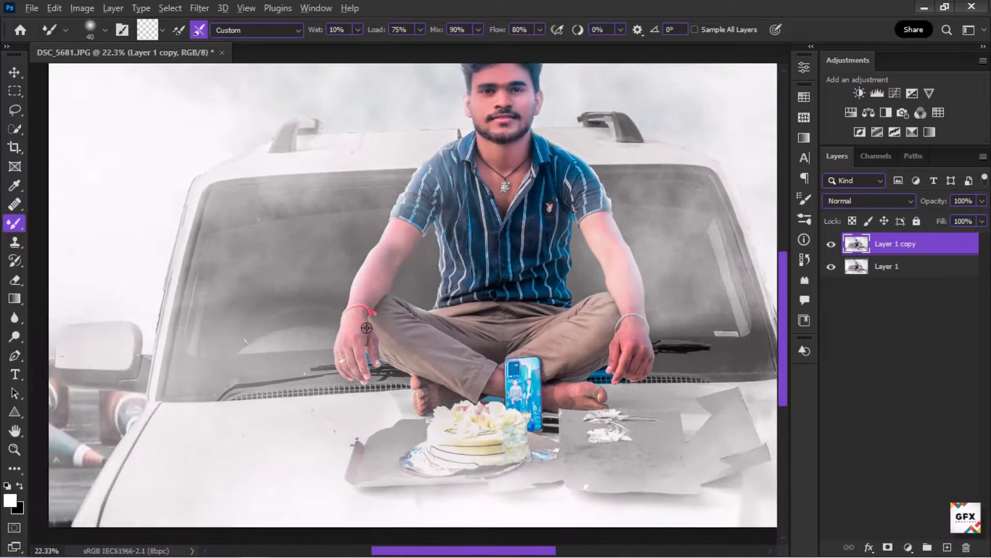
scroll(494, 261, "up", 2)
scroll(501, 271, "down", 3)
scroll(509, 284, "up", 8)
scroll(509, 284, "up", 1)
Step: Brighten the face with the Dodge tool on midtones at 10% exposure
left_click(14, 337)
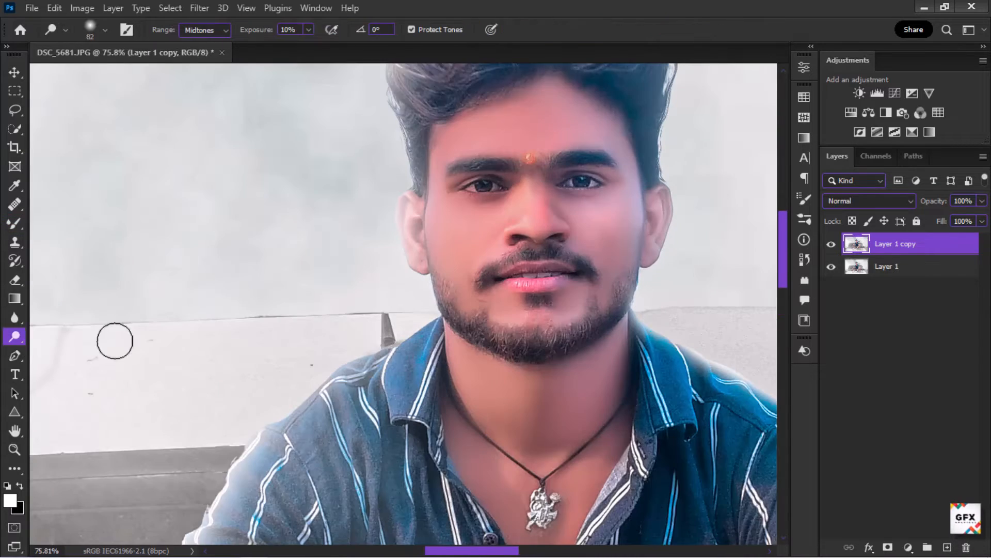
scroll(617, 224, "up", 3)
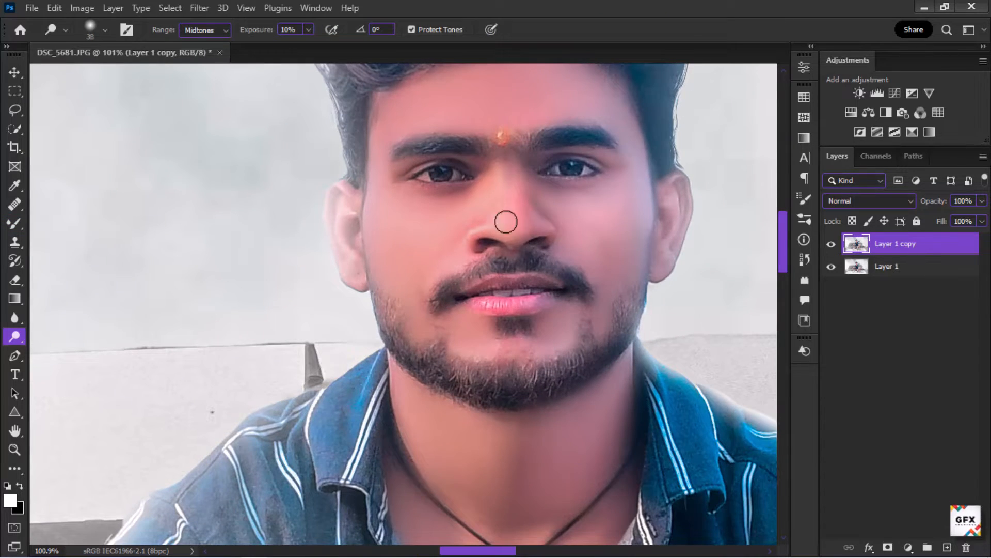
left_click_drag(519, 356, 538, 355)
scroll(568, 271, "down", 20)
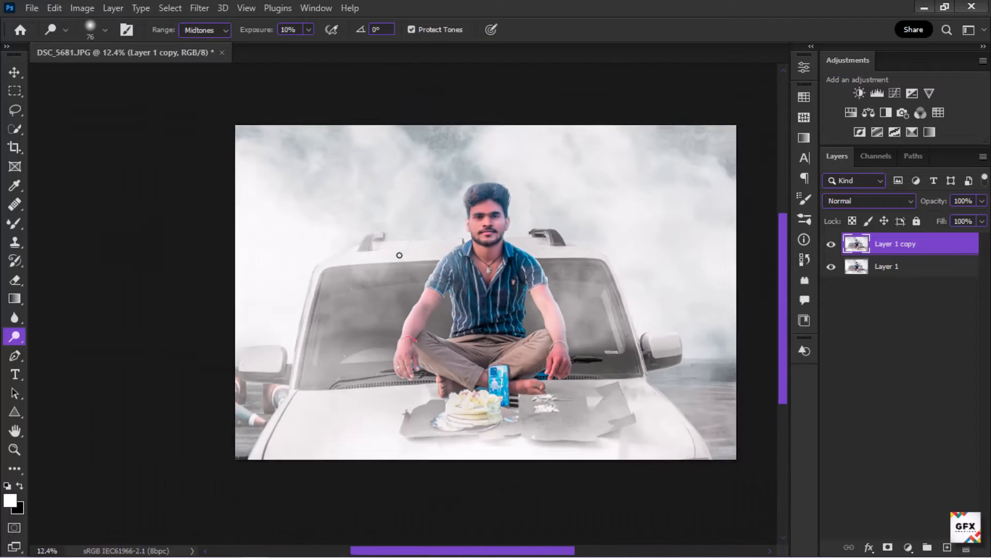
scroll(574, 256, "up", 1)
scroll(502, 233, "up", 1)
Step: Apply an Iris Blur of 25 px, reshaping the ellipse to keep the man and car sharp
left_click(199, 8)
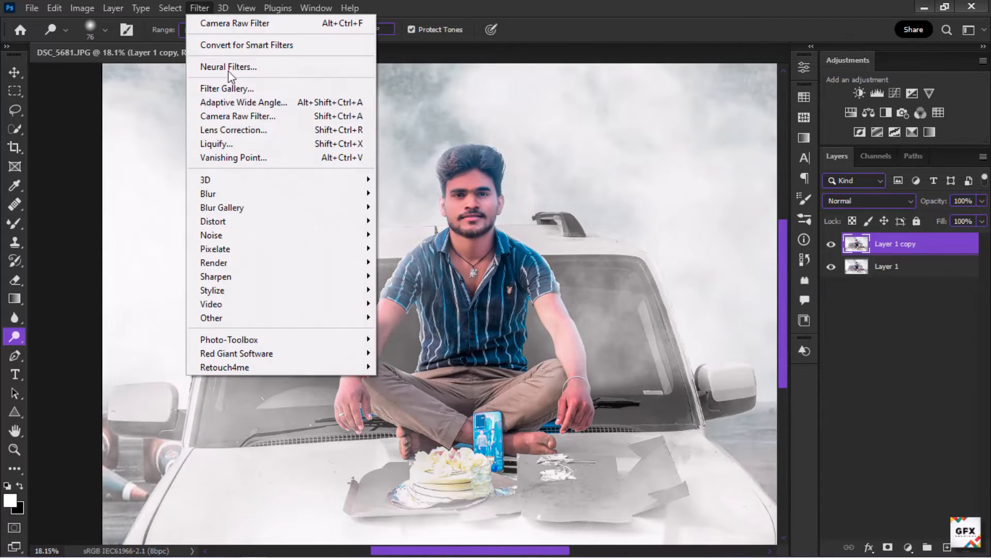
mouse_move(236, 211)
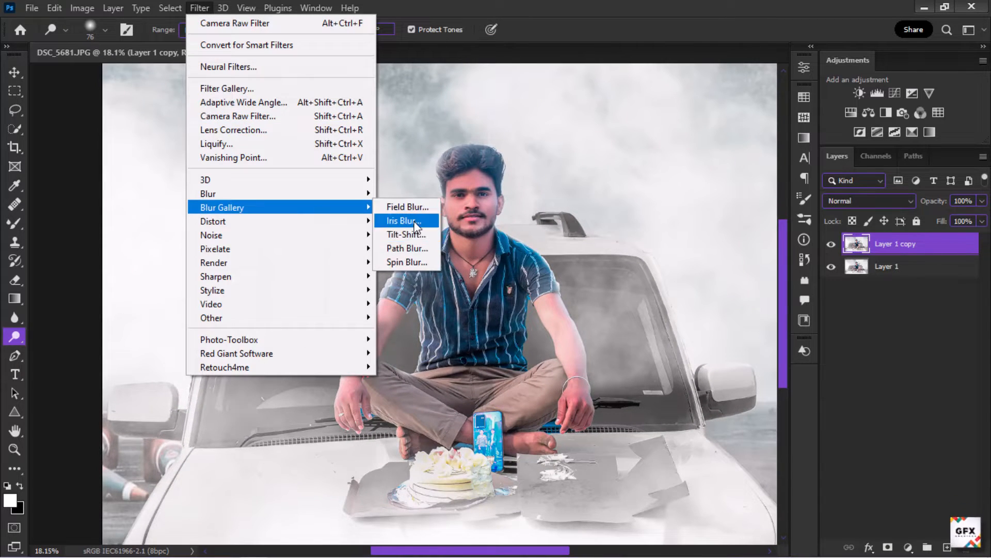
left_click(404, 221)
left_click_drag(410, 308, 410, 321)
left_click_drag(410, 147, 412, 97)
left_click_drag(411, 174, 410, 148)
left_click_drag(154, 314, 197, 314)
scroll(454, 421, "down", 2)
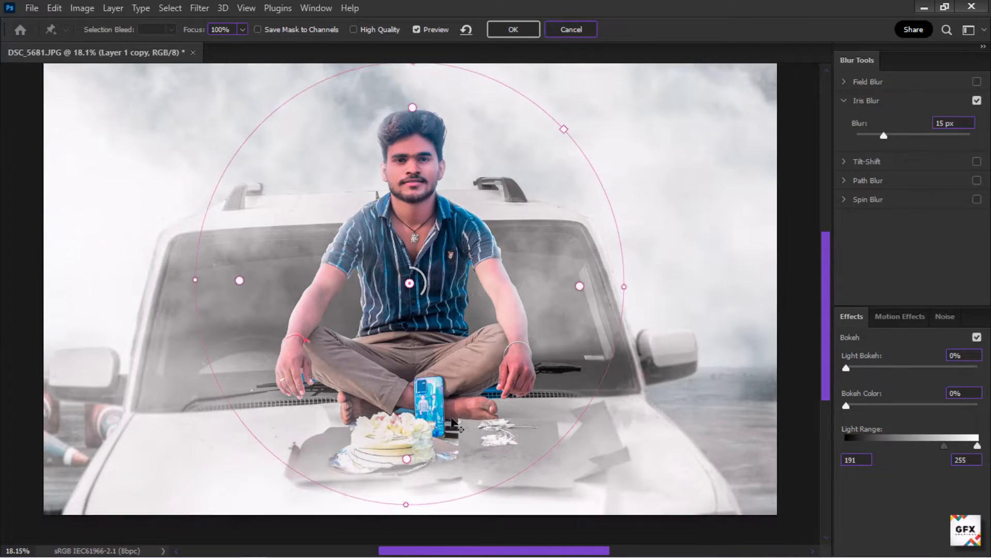
left_click_drag(406, 507, 406, 519)
scroll(422, 411, "up", 2)
scroll(422, 412, "down", 1)
mouse_move(884, 137)
left_mouse_down()
mouse_move(909, 137)
mouse_move(876, 139)
mouse_move(893, 137)
left_mouse_up()
left_click_drag(407, 485, 418, 355)
left_click_drag(440, 445, 441, 451)
mouse_move(411, 316)
left_mouse_down()
mouse_move(412, 271)
mouse_move(409, 313)
left_mouse_up()
left_click_drag(531, 319, 491, 323)
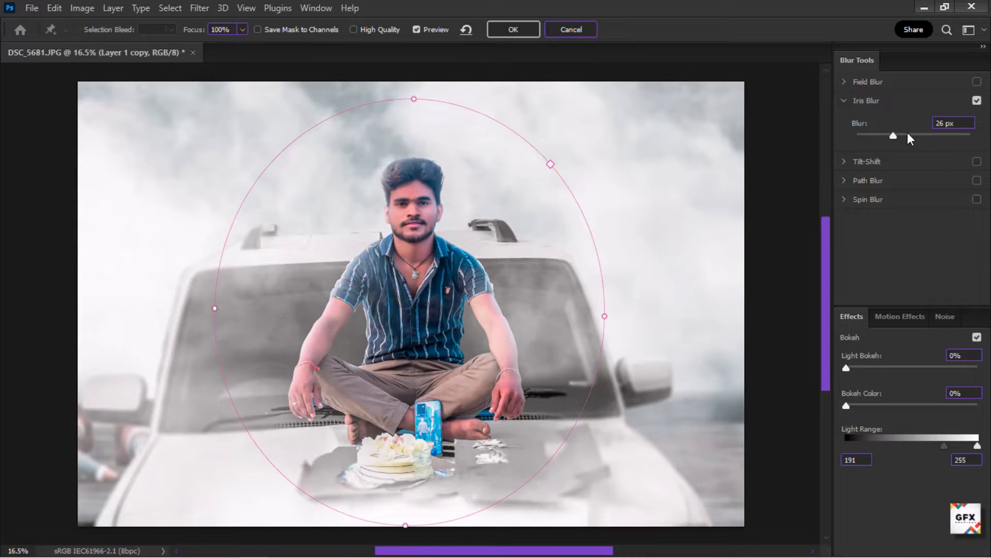
left_click(907, 134)
left_click_drag(901, 138, 894, 144)
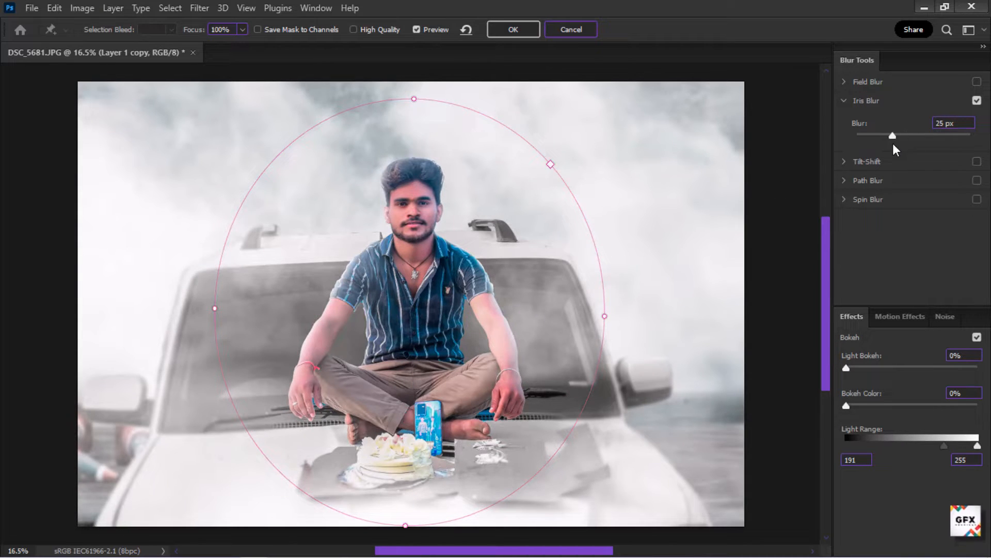
left_click(513, 30)
Step: Add title text of the person's first name in capitals over the car in Another Danger - Demo at 145 pt
scroll(405, 258, "up", 1)
scroll(407, 260, "down", 2)
scroll(263, 390, "up", 1)
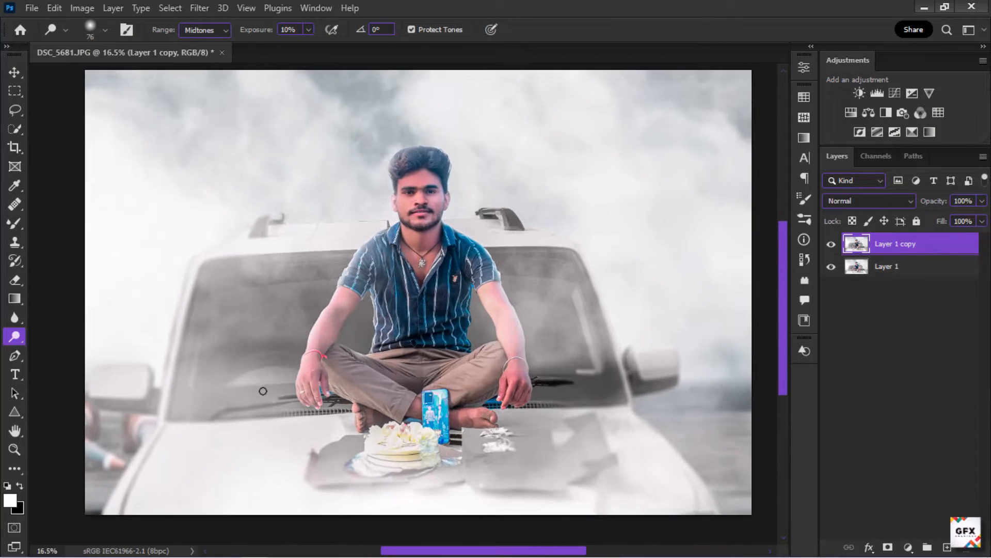
scroll(263, 391, "up", 2)
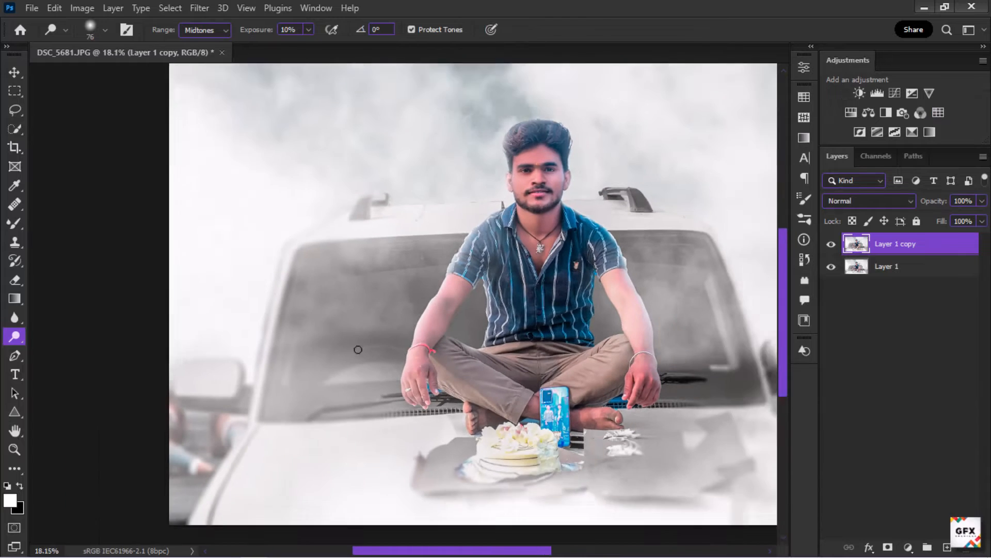
left_click(16, 375)
left_click(369, 298)
scroll(199, 290, "down", 2)
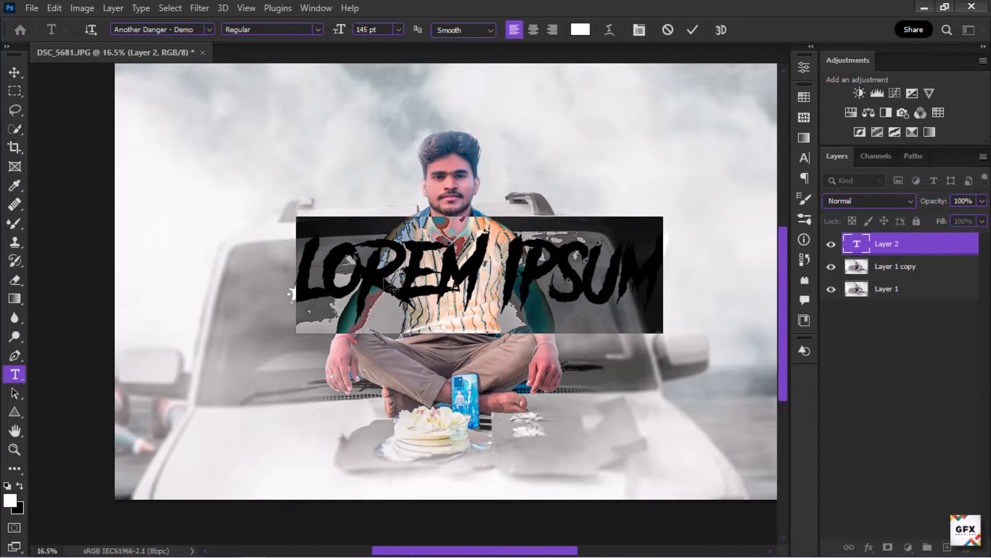
key("BackSpace")
type("N")
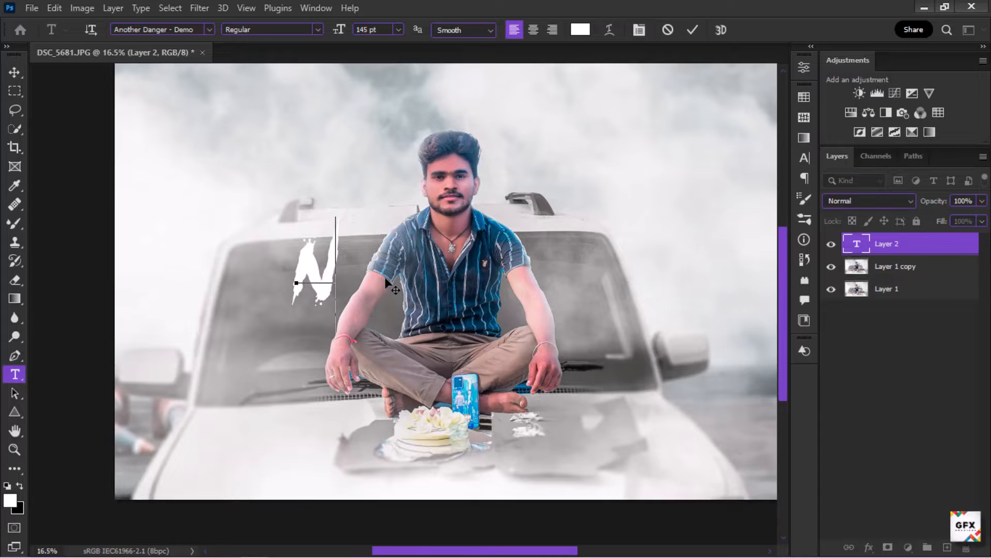
type("ISHANT")
Step: Color the last five letters of the title red
key("shift+Left")
key("shift+Left")
key("shift+Left")
key("shift+Left")
key("shift+Left")
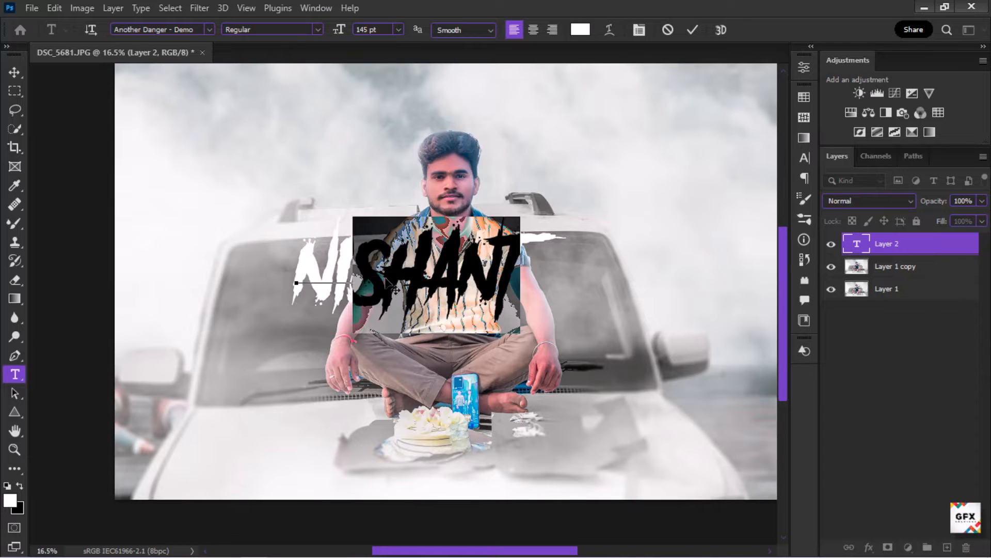
key("shift+Left")
key("shift+Left")
left_click(580, 29)
left_click_drag(766, 97, 818, 79)
left_click(937, 75)
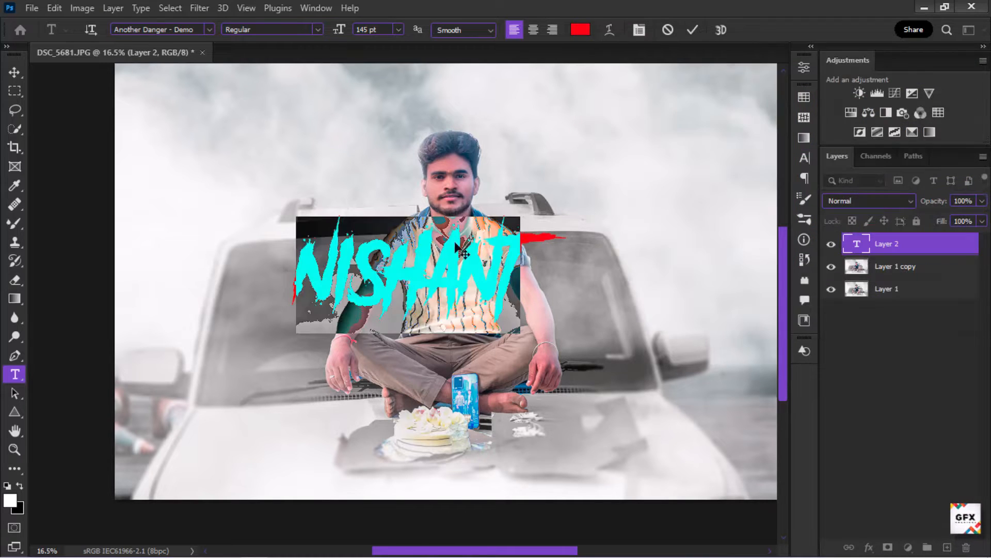
Step: Select the whole title, adjust its tracking in the Character panel and commit the text
left_click_drag(511, 298, 300, 292)
left_click(805, 158)
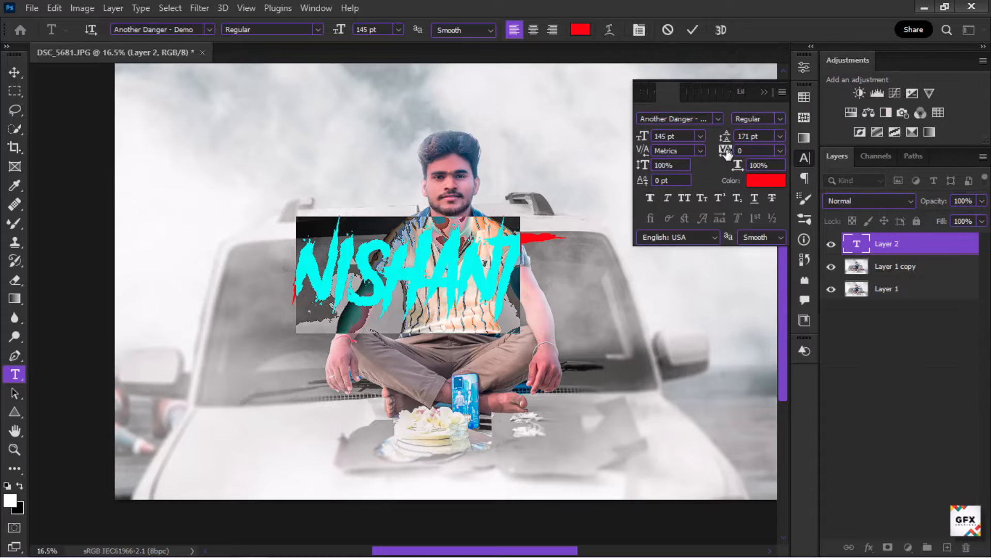
left_click_drag(725, 150, 737, 153)
left_click(764, 92)
left_click(693, 30)
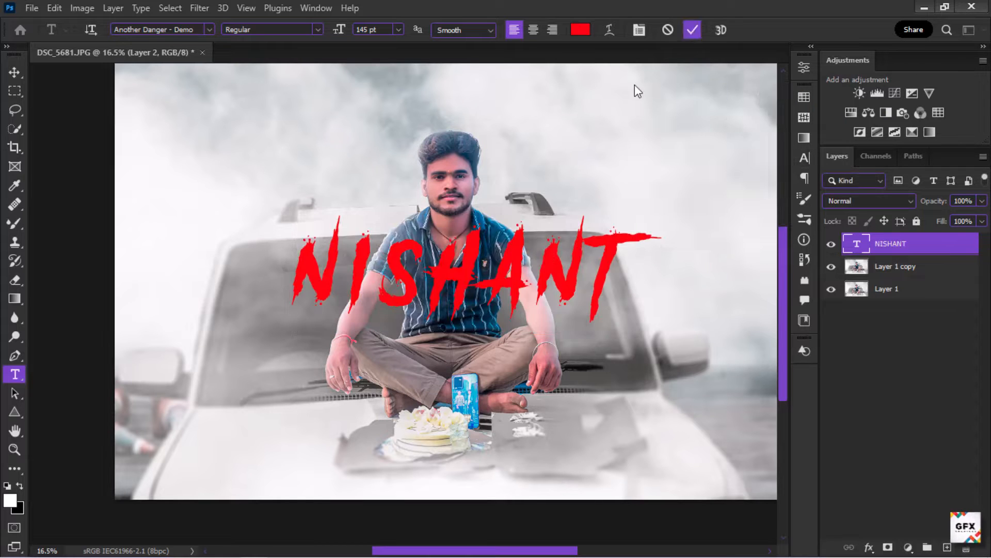
Step: Free-transform the title, rotating it about -3° and repositioning it across the windscreen
key("ctrl+t")
left_click_drag(656, 269, 627, 301)
left_click_drag(642, 242, 640, 236)
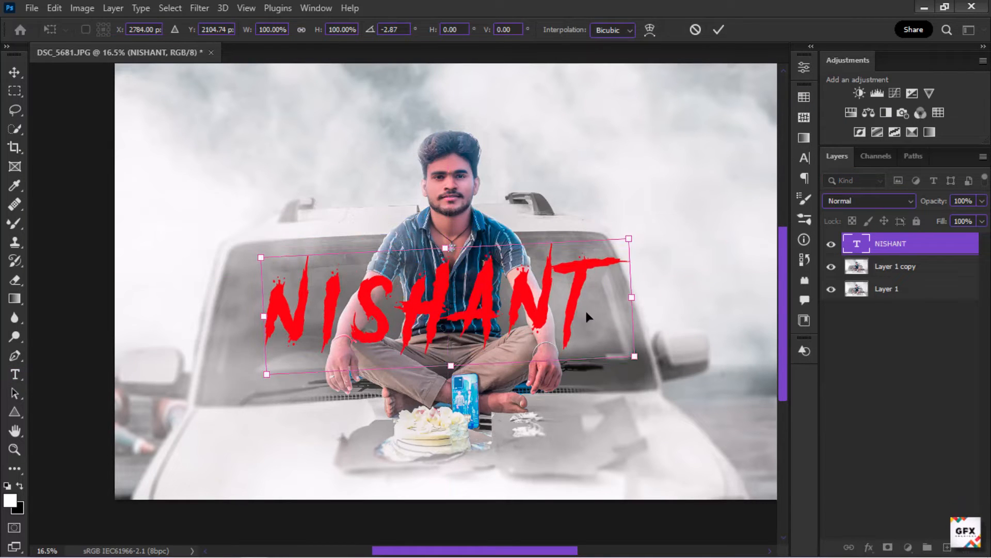
left_click_drag(584, 309, 569, 313)
left_click(719, 29)
Step: Hide the title, select the subject on the photo copy and duplicate it to a new layer above the title
left_click(831, 244)
left_click(886, 266)
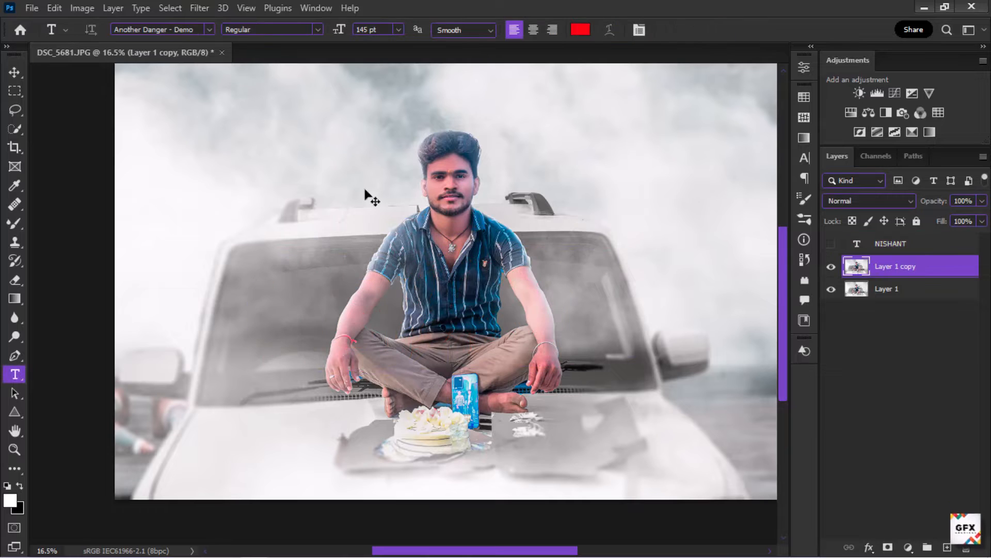
left_click(16, 129)
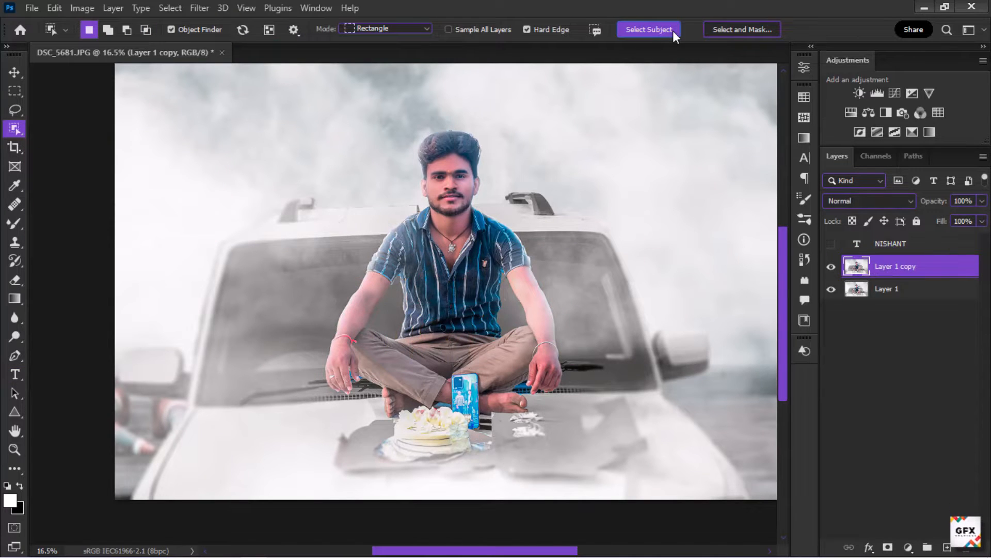
left_click(674, 30)
key("ctrl+j")
left_click_drag(878, 243, 835, 267)
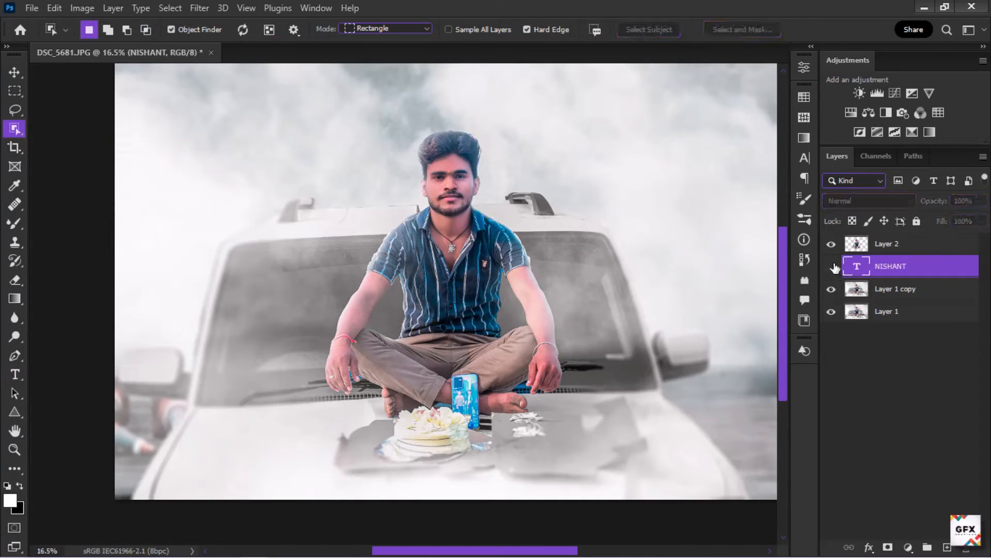
Step: Show the title again and scale it to about 105% so it sits behind the man
left_click(832, 266)
key("ctrl+t")
left_click_drag(629, 248, 646, 224)
left_click_drag(586, 297, 576, 298)
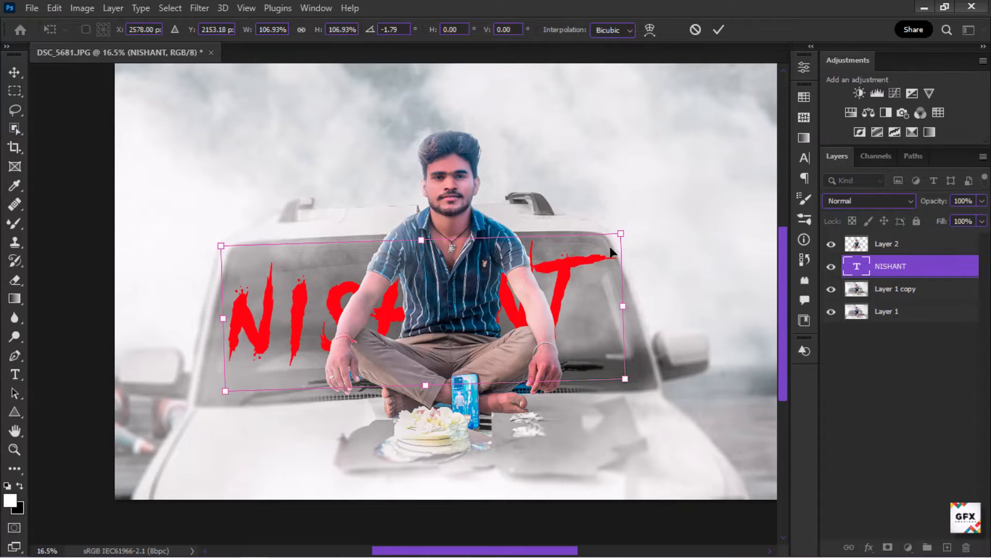
left_click_drag(614, 238, 615, 238)
left_click(719, 29)
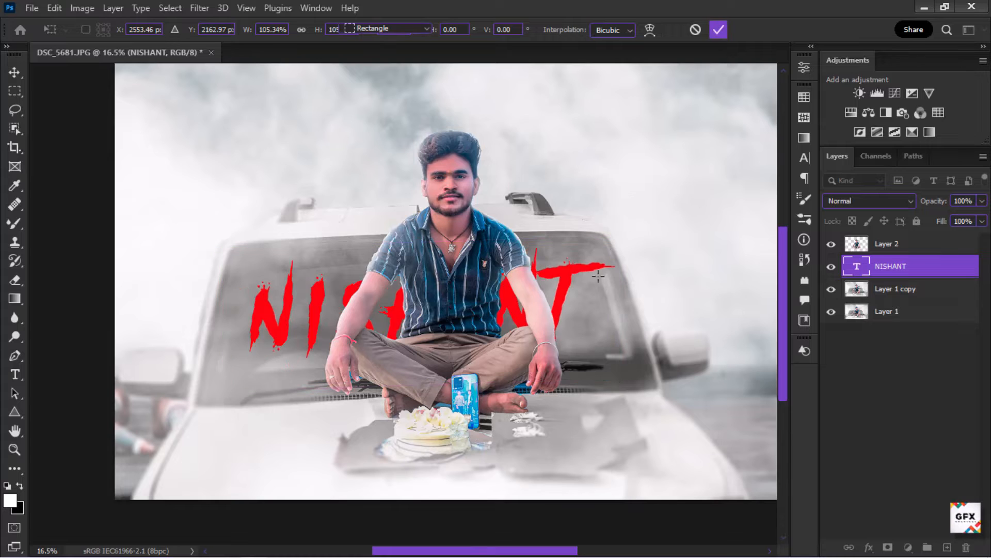
Step: Rasterize the title layer and cut its letters to the clipboard
left_click(15, 374)
double_click(257, 302)
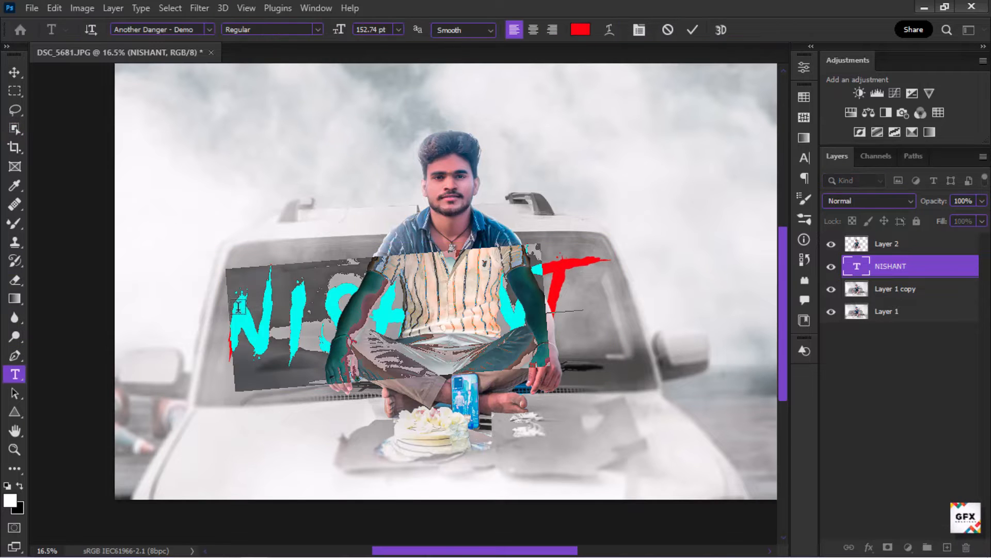
left_click_drag(240, 304, 586, 277)
left_click(596, 272)
left_click(630, 150)
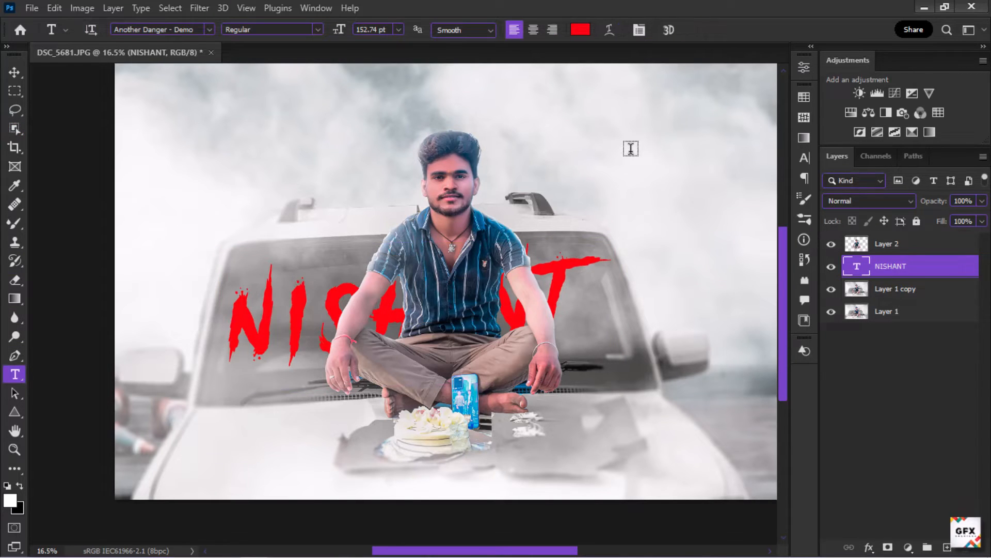
right_click(902, 266)
left_click(865, 226)
left_click(855, 269, "ctrl")
key("ctrl+x")
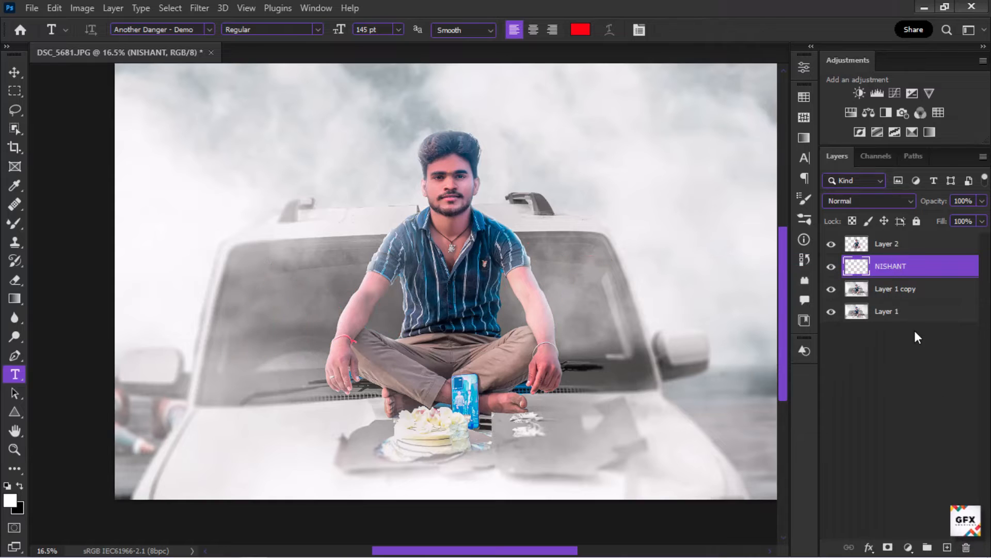
Step: Create a new layer and draw a Vanishing Point perspective plane over the car's windscreen
key("ctrl+shift+alt+n")
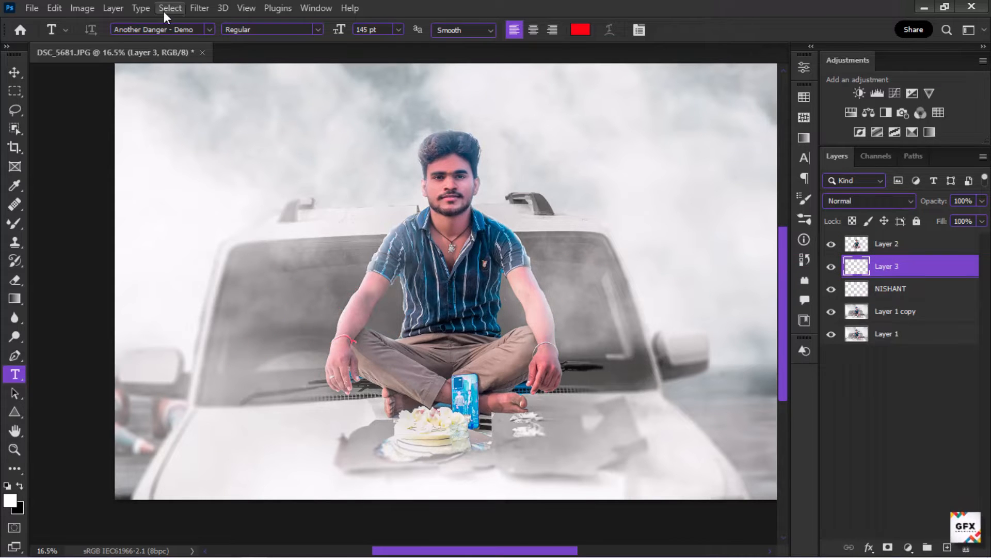
left_click(200, 8)
left_click(227, 157)
left_click(247, 435)
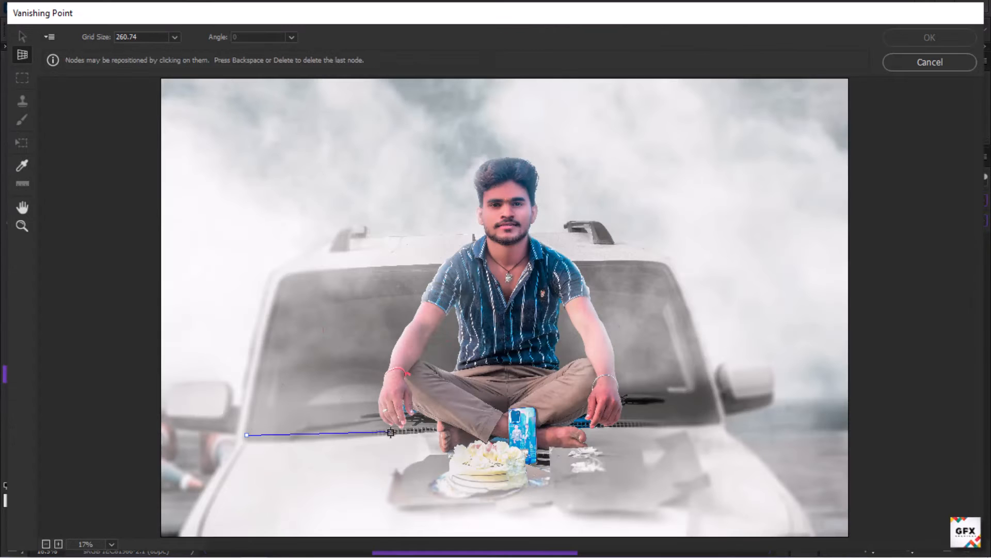
left_click(667, 264)
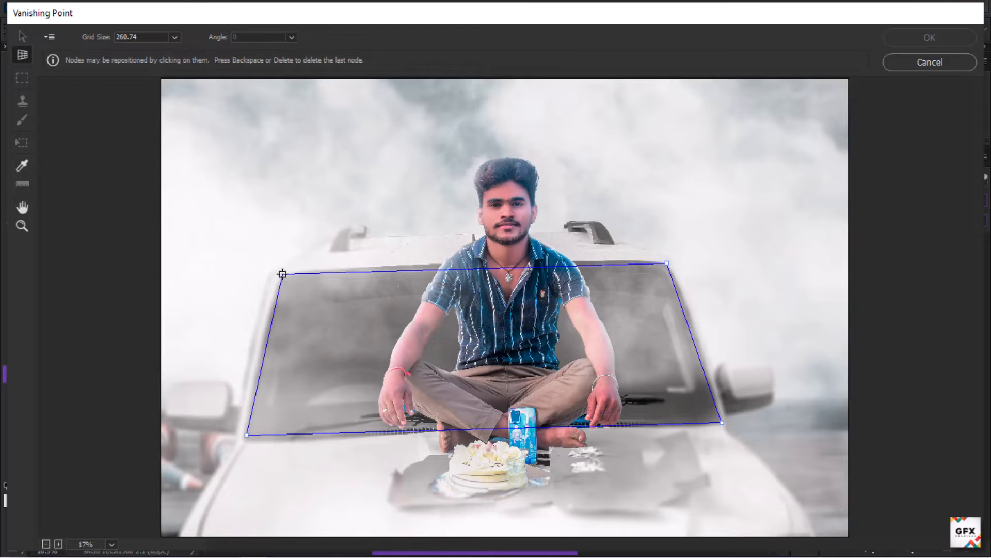
left_click(283, 274)
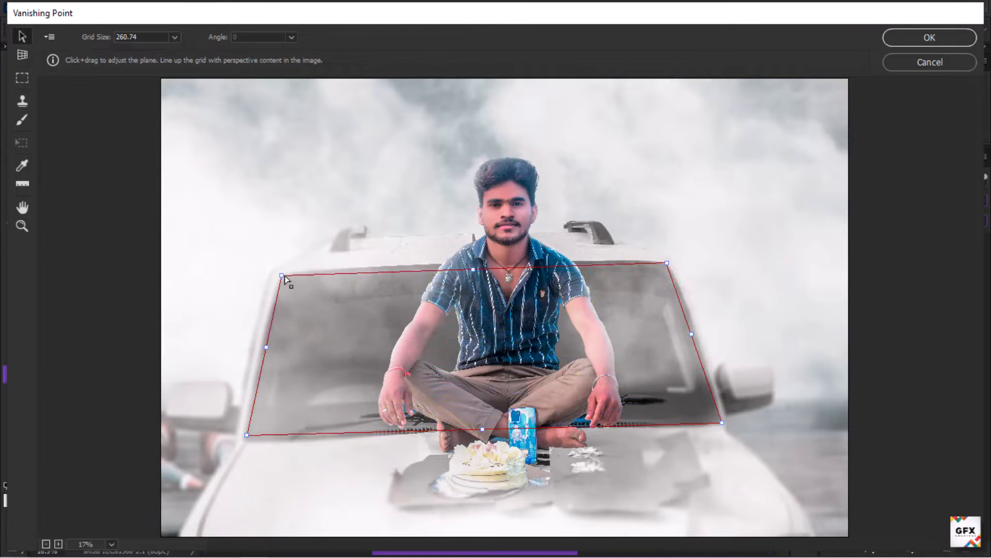
left_click_drag(283, 276, 288, 269)
Step: Paste the title into the windscreen plane, scale and fit it across the glass, and apply
key("ctrl+v")
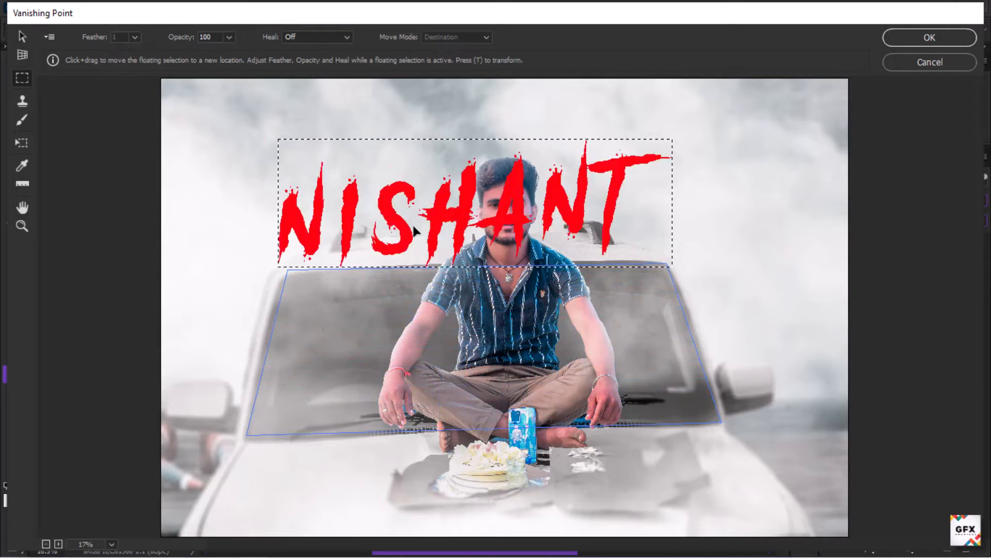
left_click_drag(413, 225, 525, 360)
key("t")
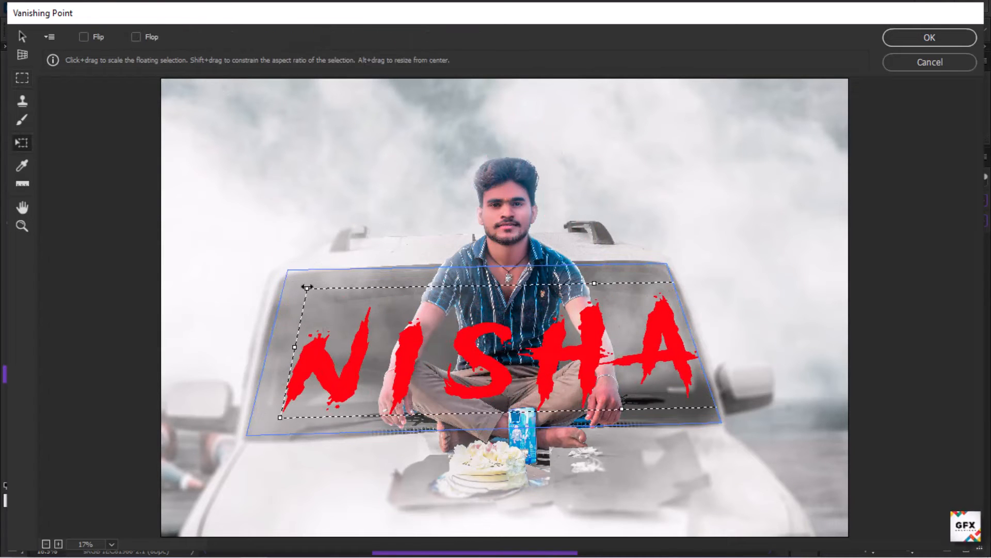
left_click_drag(307, 289, 395, 301)
left_click_drag(568, 330, 455, 325)
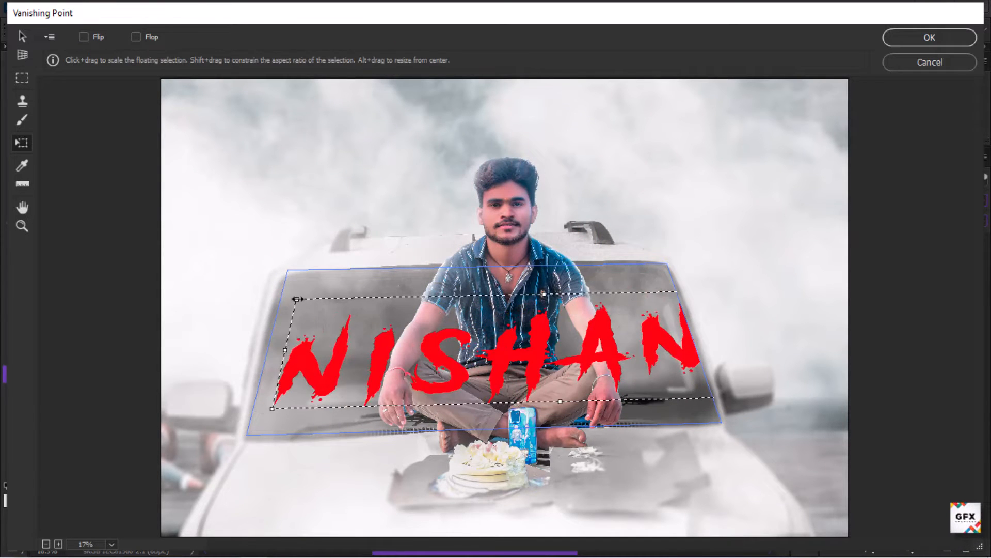
left_click_drag(298, 300, 369, 315)
left_click_drag(481, 328, 401, 328)
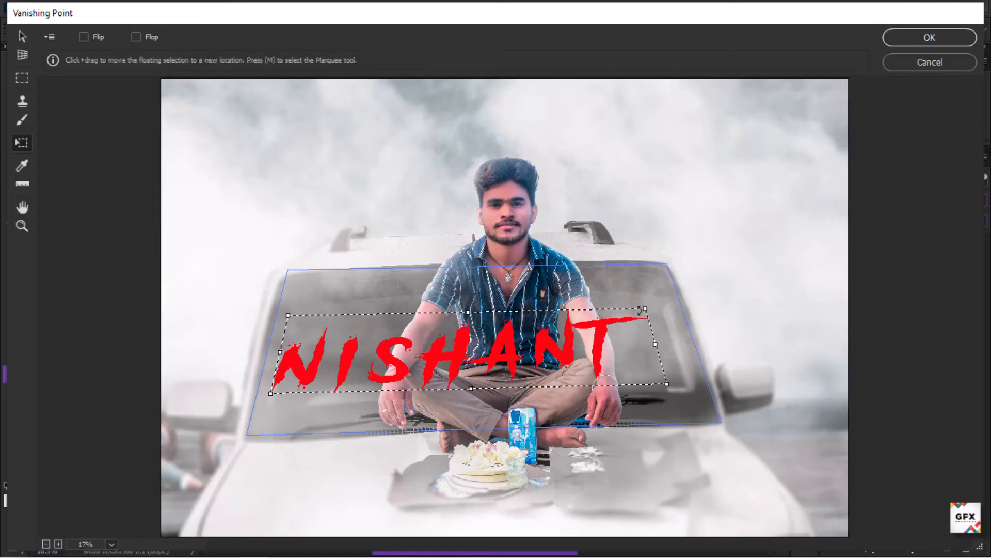
left_click_drag(645, 309, 670, 293)
left_click_drag(483, 297, 483, 280)
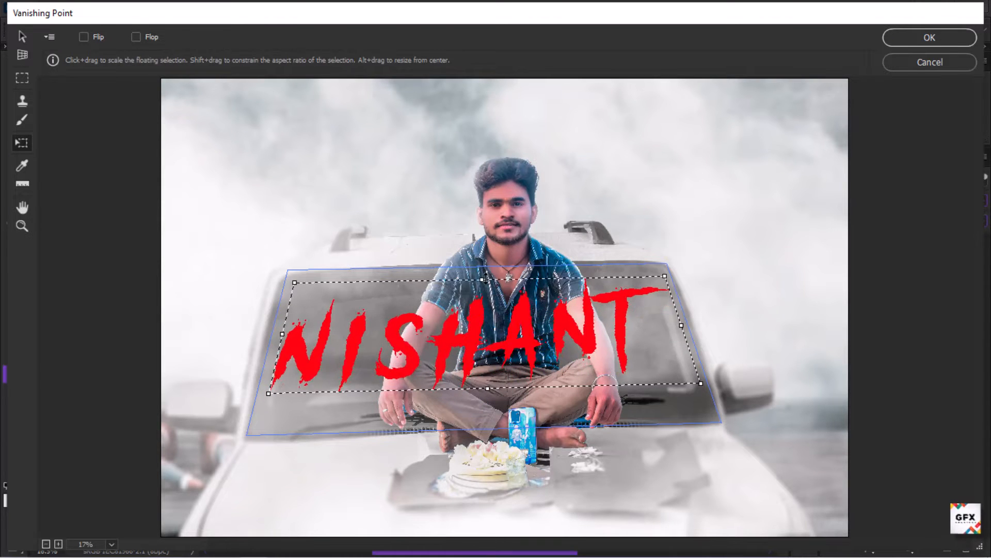
left_click_drag(496, 323, 499, 333)
left_click_drag(485, 290, 484, 281)
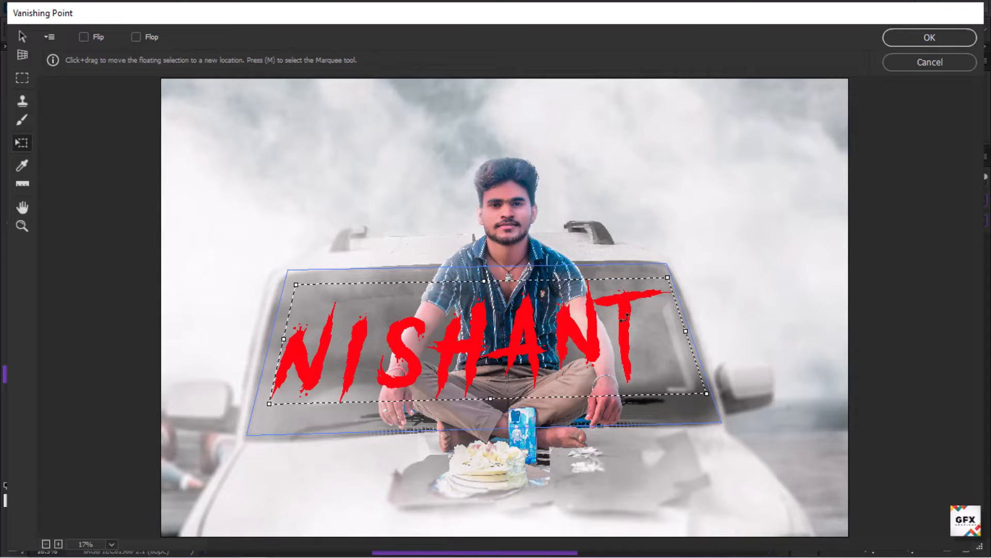
left_click(930, 37)
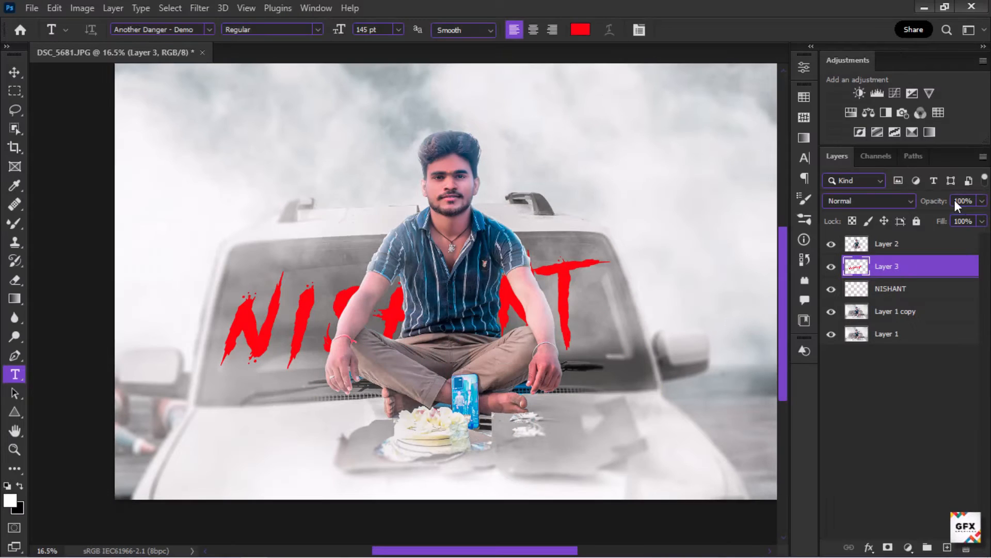
Step: Set the pasted title layer's opacity to 78% and split the Underlying Layer Blend If slider to blend it into the glass
left_click_drag(951, 219, 937, 219)
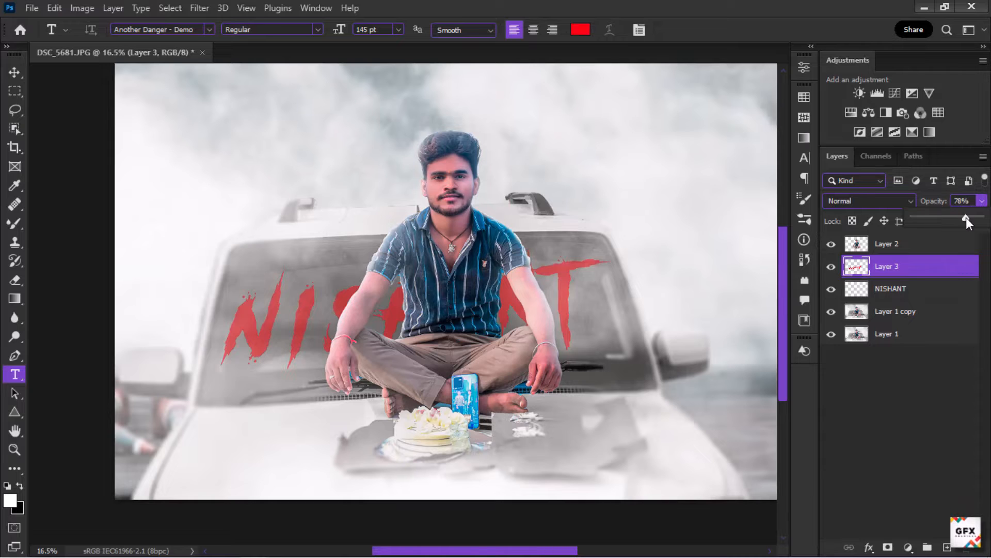
double_click(914, 268)
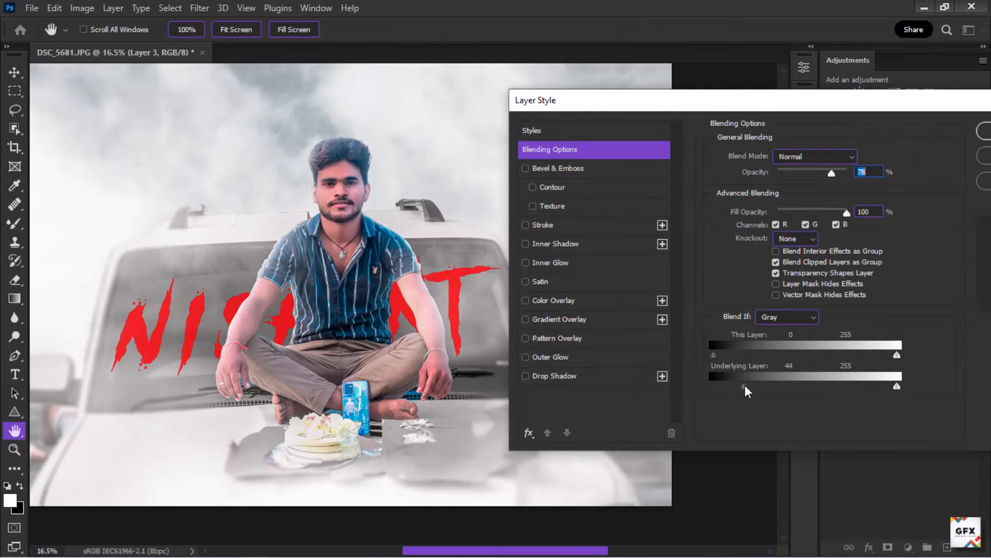
left_click_drag(745, 387, 809, 386)
left_click(812, 387, "alt")
left_click(482, 221)
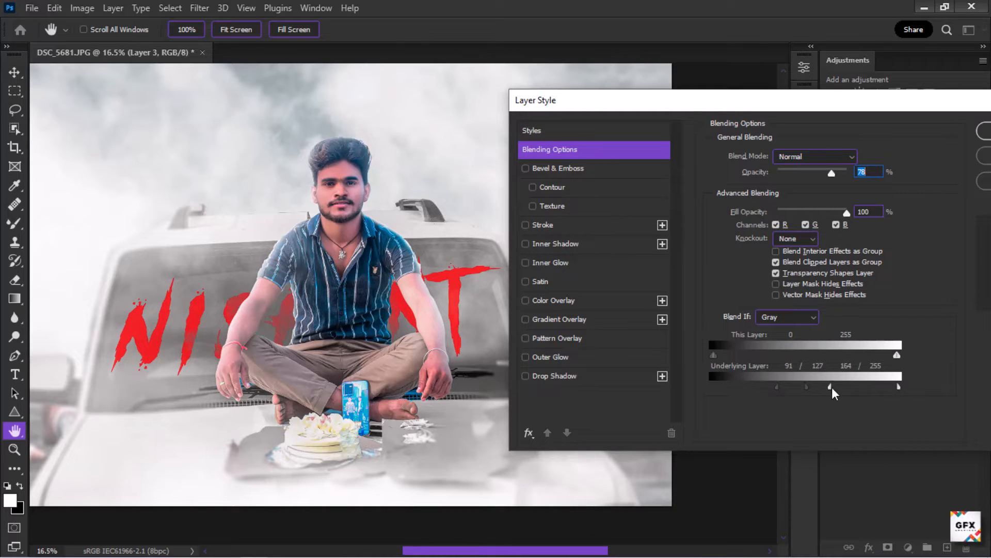
left_click_drag(713, 356, 758, 356)
Step: Add a Drop Shadow to the title layer and close the Layer Style
left_click_drag(836, 101, 729, 120)
left_click(449, 395)
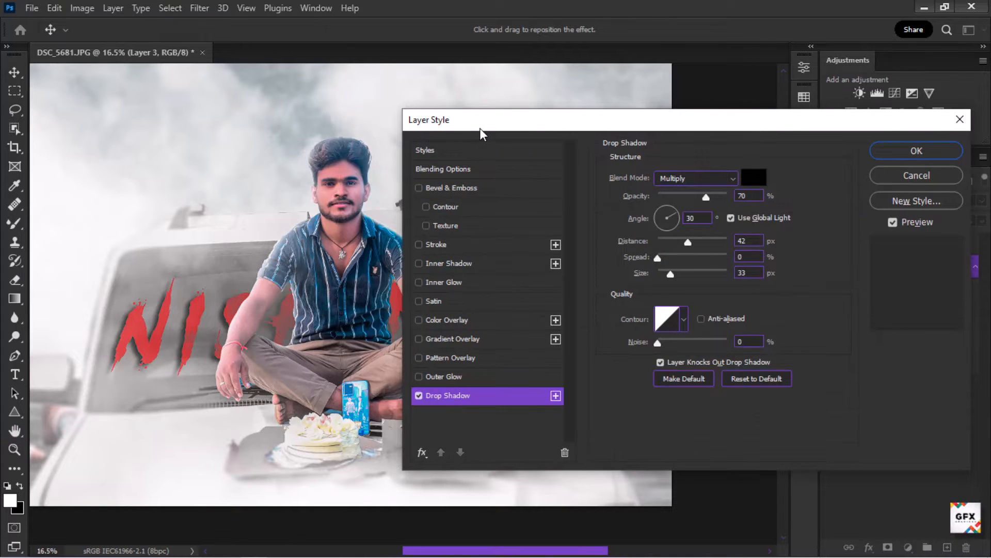
left_click_drag(480, 134, 623, 114)
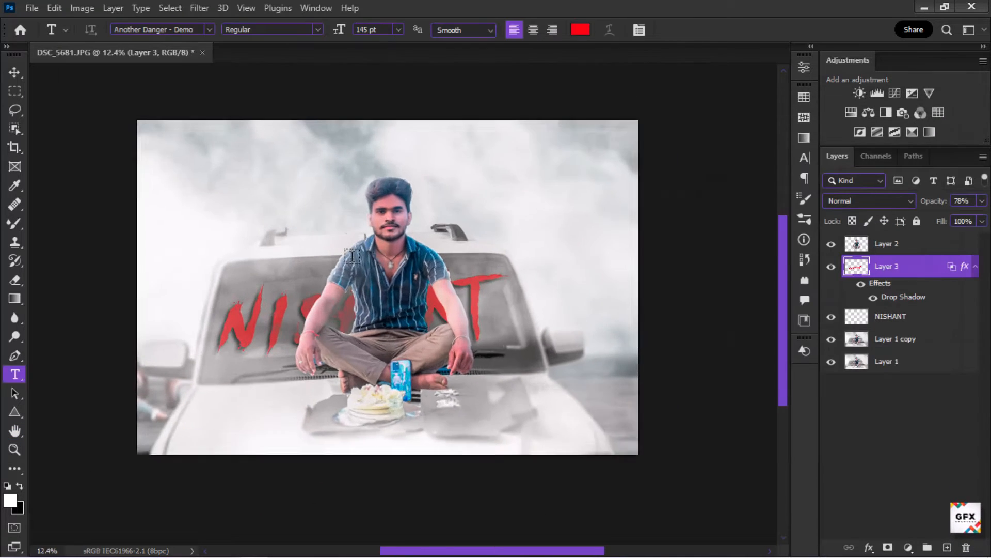
scroll(353, 259, "up", 8)
scroll(356, 310, "down", 6)
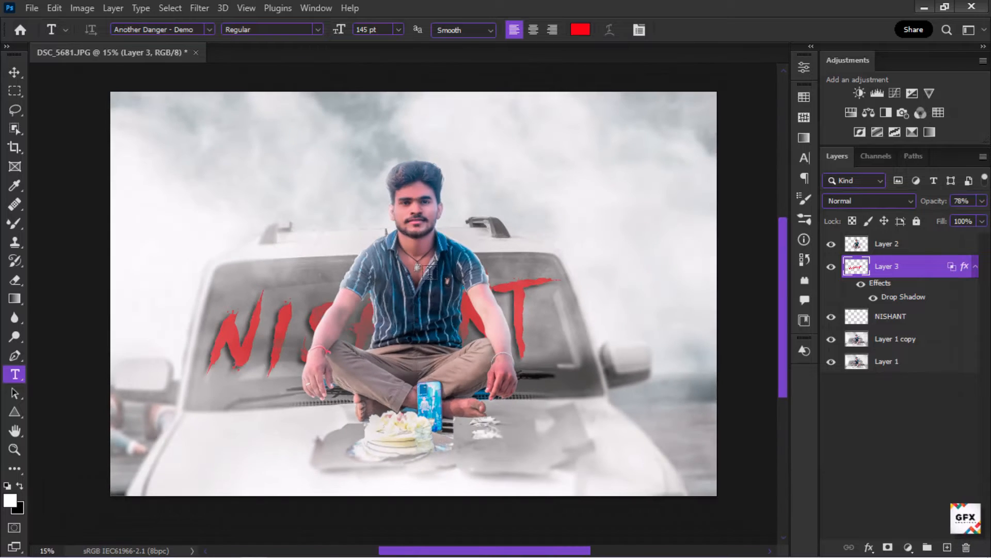
scroll(429, 272, "up", 5)
scroll(414, 336, "down", 6)
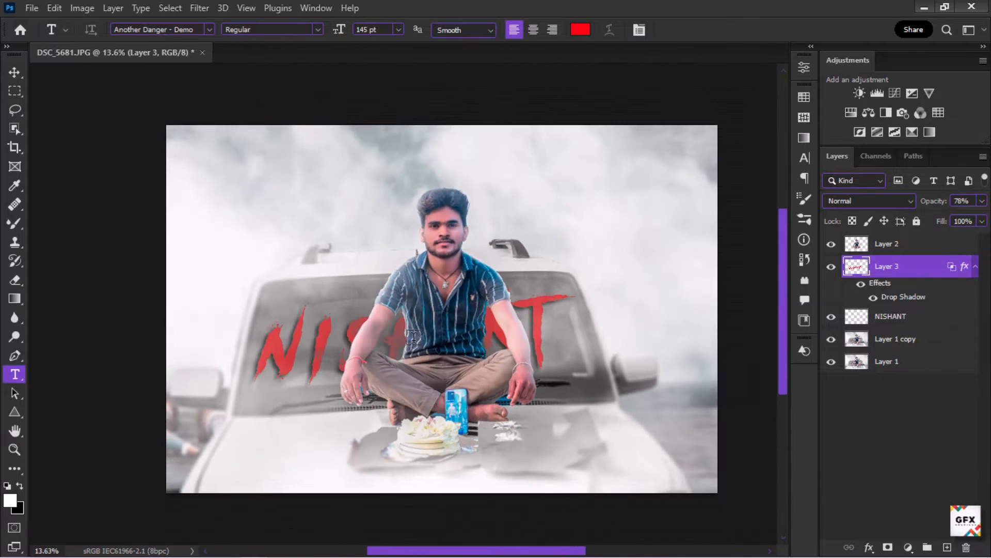
scroll(304, 380, "up", 1)
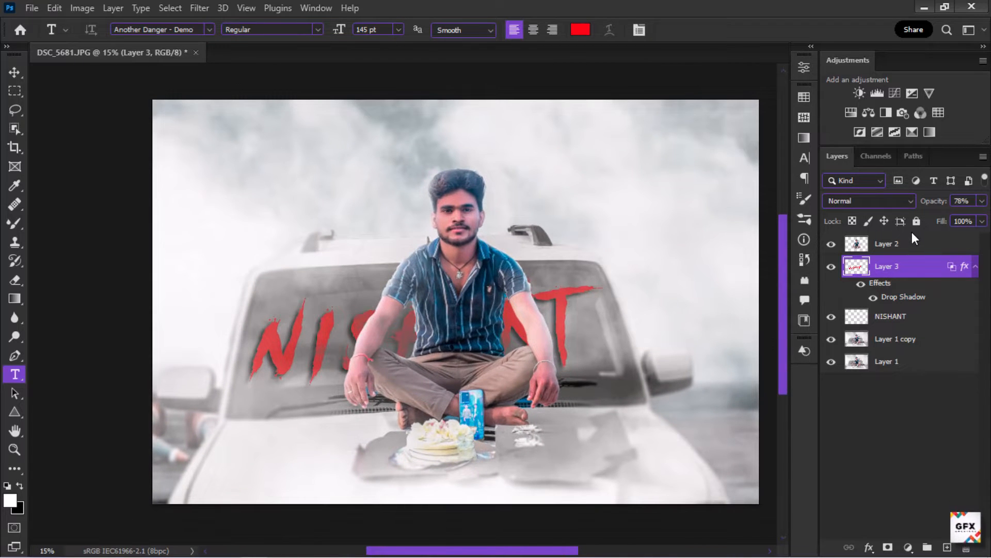
Step: Merge all visible layers into a single layer
left_click(912, 248)
left_click(898, 364)
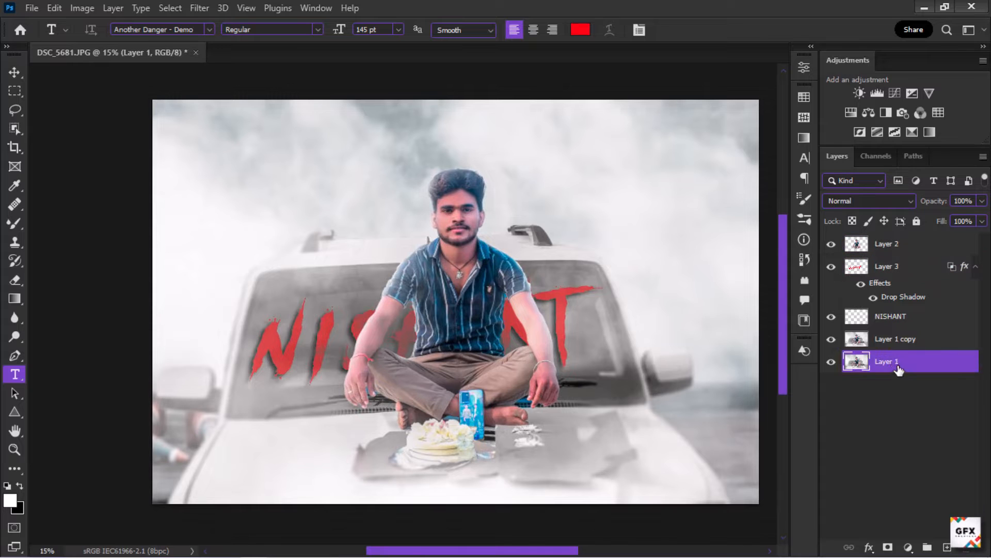
key("e")
key("ctrl+shift+e")
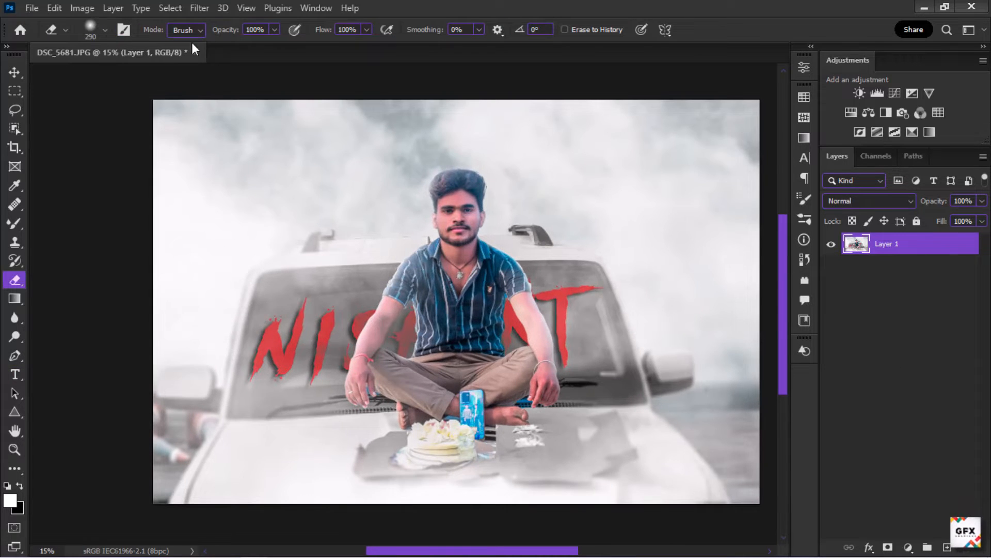
Step: Open the Camera Raw Filter and set Basic highlights to -83, shadows to +33, whites to -17 and clarity to +8
left_click(199, 8)
left_click(233, 117)
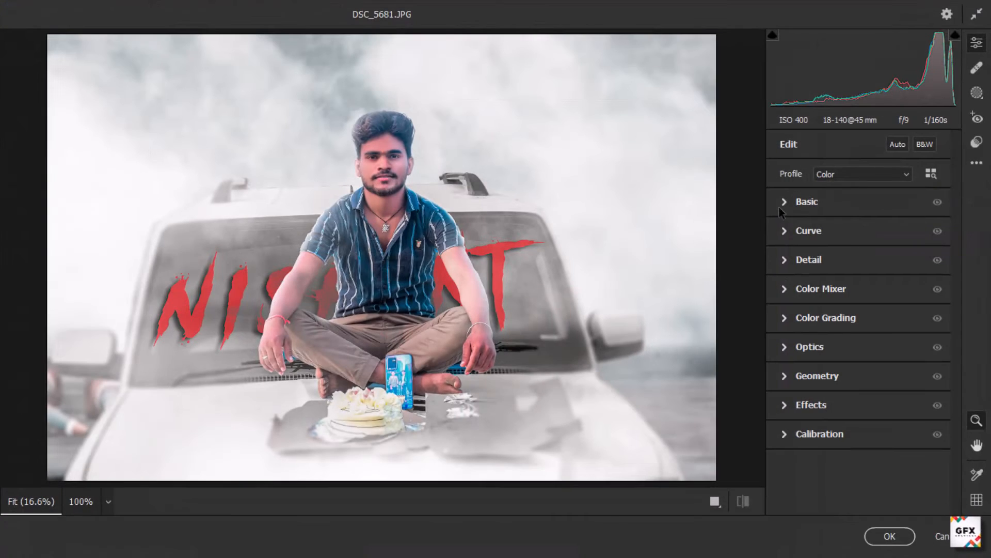
left_click(780, 209)
left_click_drag(860, 324, 801, 321)
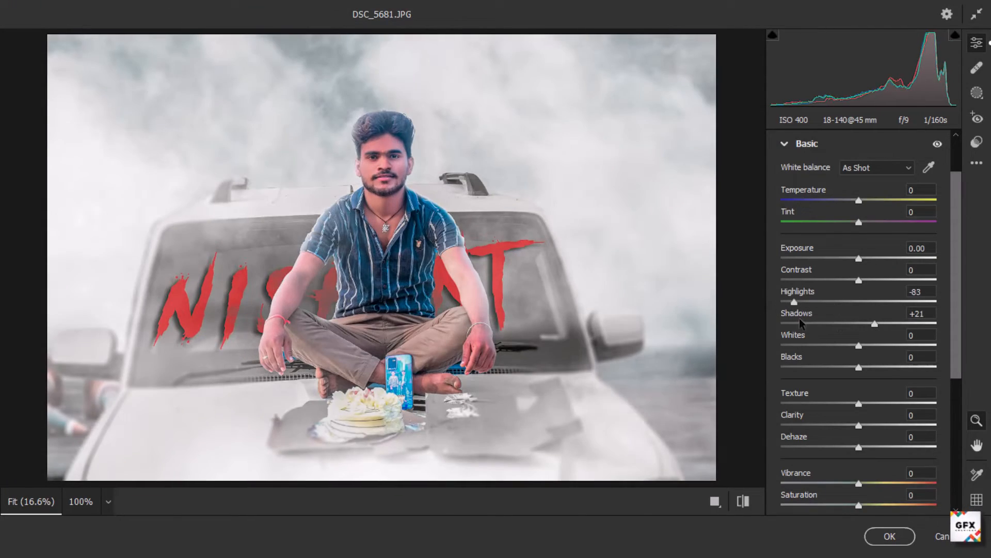
mouse_move(859, 345)
left_mouse_down()
mouse_move(785, 346)
mouse_move(889, 349)
mouse_move(807, 348)
mouse_move(845, 346)
mouse_move(884, 325)
mouse_move(826, 342)
mouse_move(893, 341)
mouse_move(864, 344)
left_mouse_up()
scroll(884, 310, "down", 2)
left_click_drag(858, 397, 858, 401)
scroll(858, 402, "down", 2)
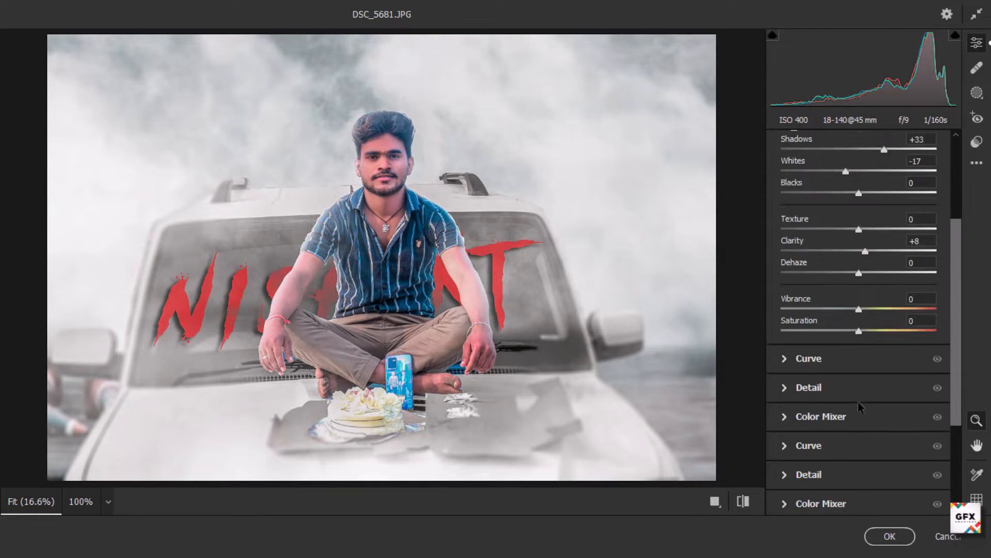
Step: In Color Mixer luminance, set Reds +20, Oranges +19, Purples +41 and Magentas +20
left_click(859, 406)
left_click_drag(858, 309, 888, 309)
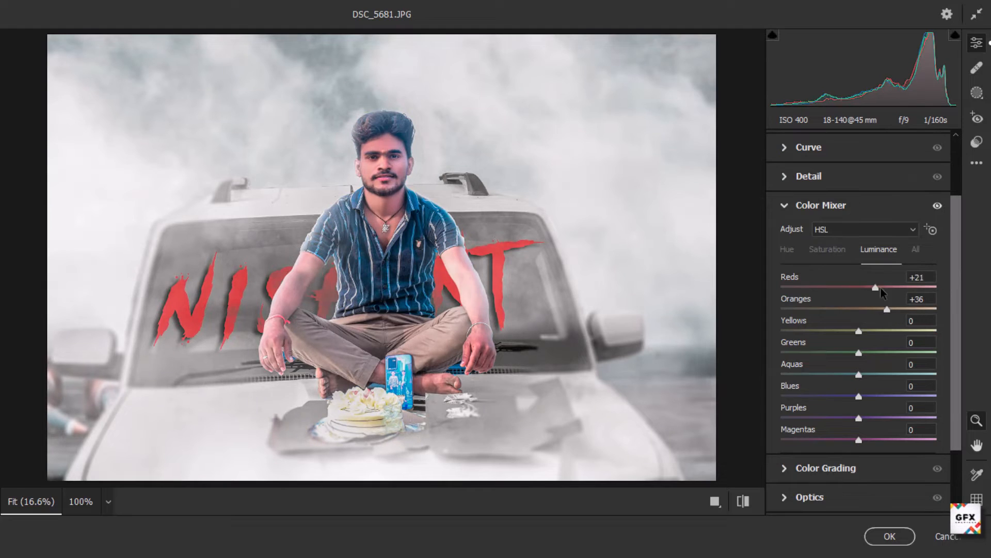
left_click_drag(859, 418, 886, 417)
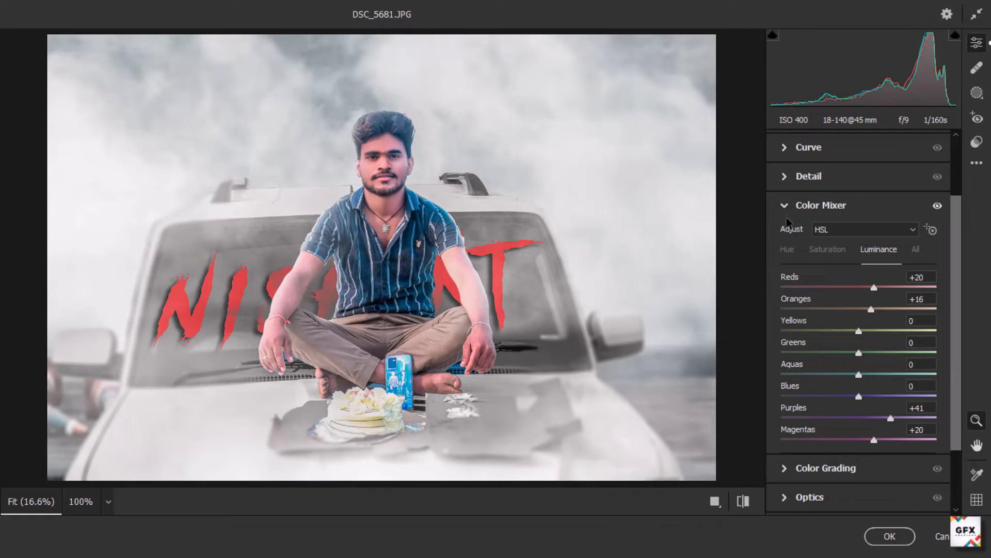
left_click(785, 205)
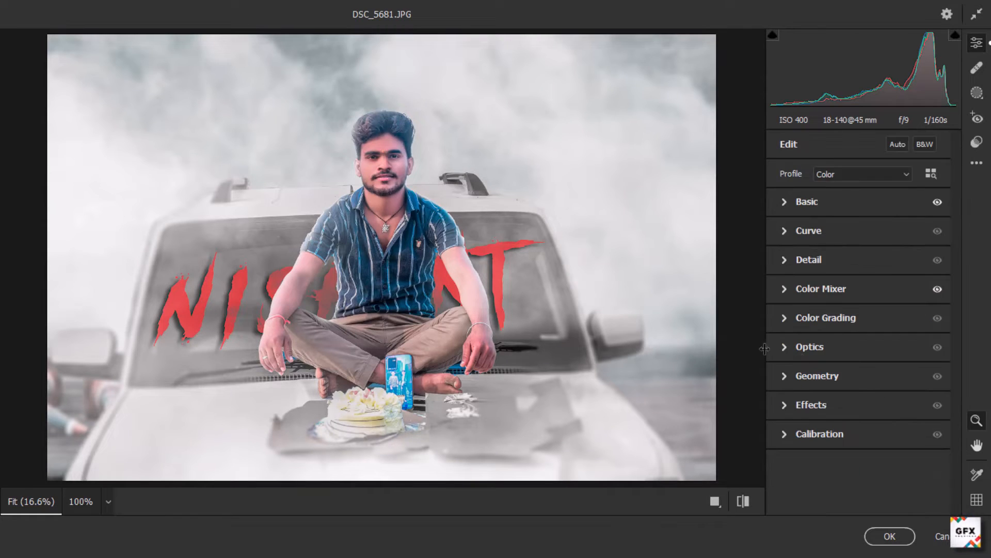
Step: Color-grade the highlights to hue 360, saturation 9, and the shadows to hue 15, saturation 7, balance -40
left_click(806, 253)
left_click(890, 181)
left_click_drag(859, 464, 936, 463)
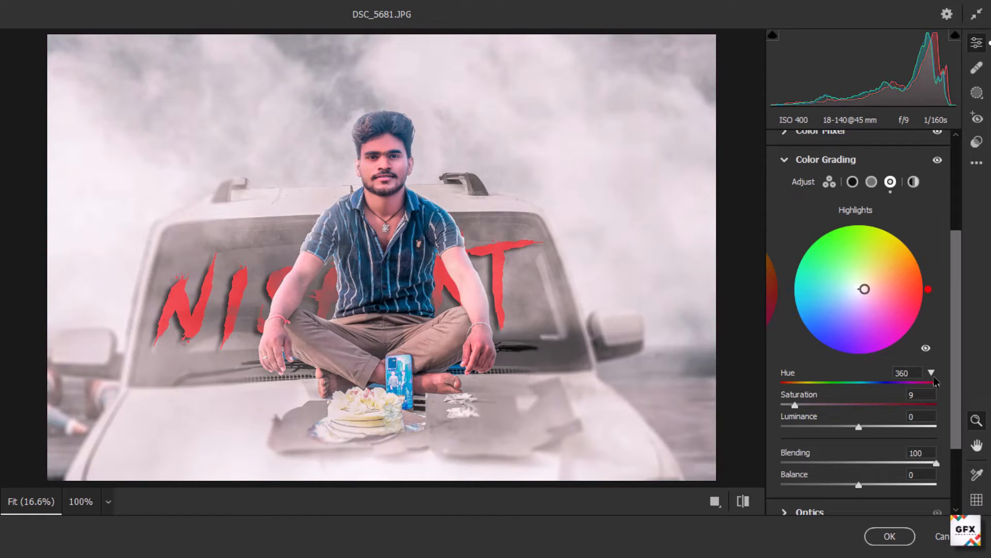
mouse_move(860, 432)
left_mouse_down()
mouse_move(872, 429)
mouse_move(861, 429)
left_mouse_up()
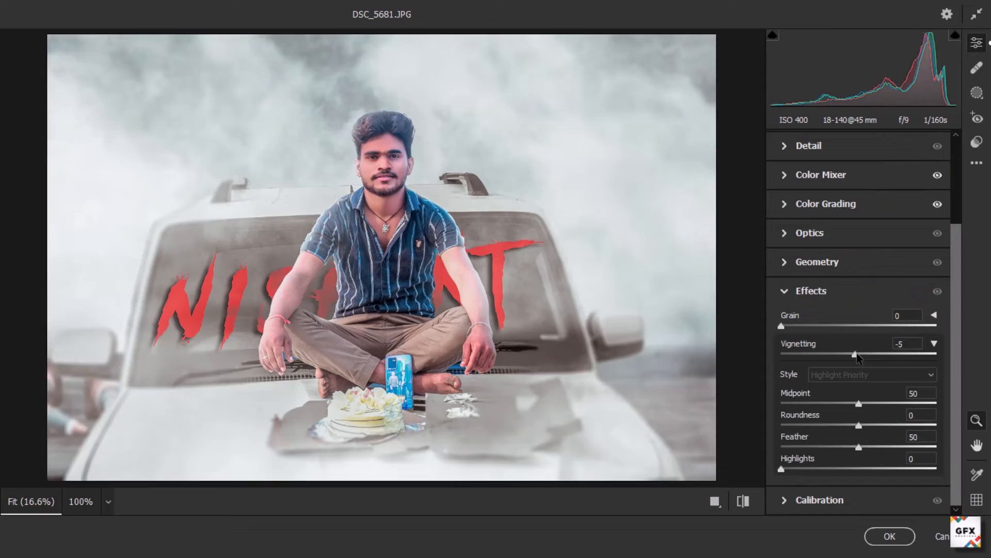
Step: Add a vignette of -63 with midpoint 24 and feather 76, then apply the Camera Raw filter
left_click_drag(859, 354, 817, 357)
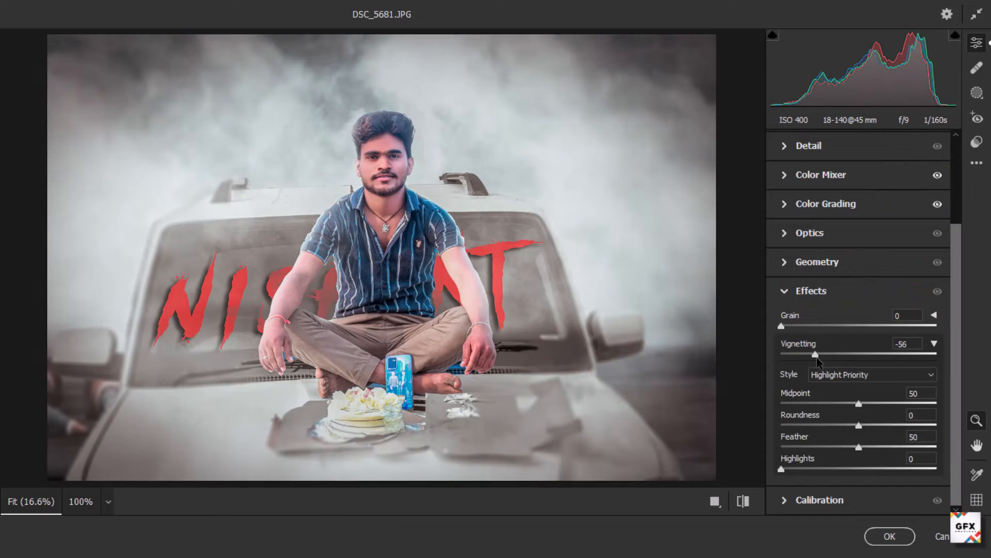
left_click_drag(858, 404, 828, 404)
left_click_drag(858, 447, 899, 447)
left_click_drag(828, 404, 818, 403)
left_click_drag(815, 354, 810, 355)
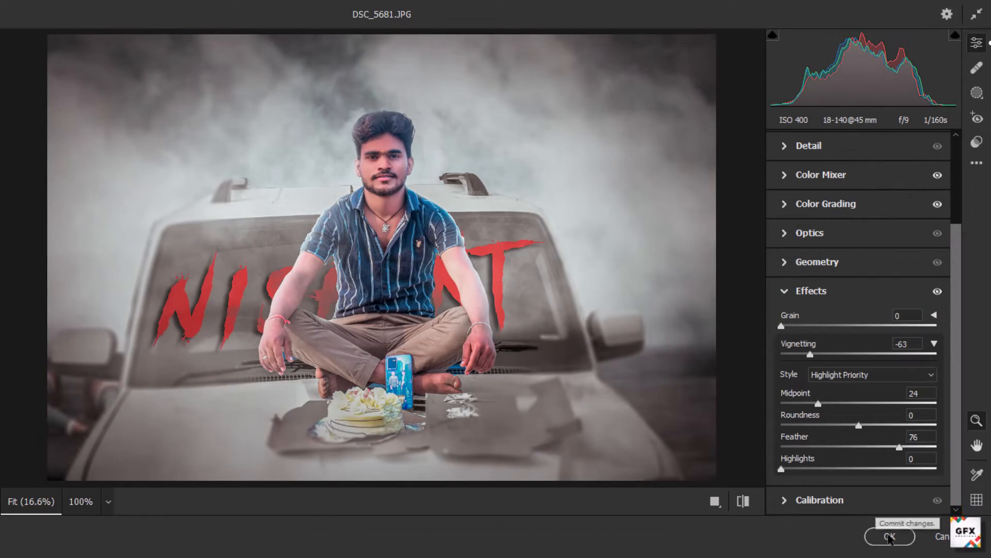
left_click(889, 537)
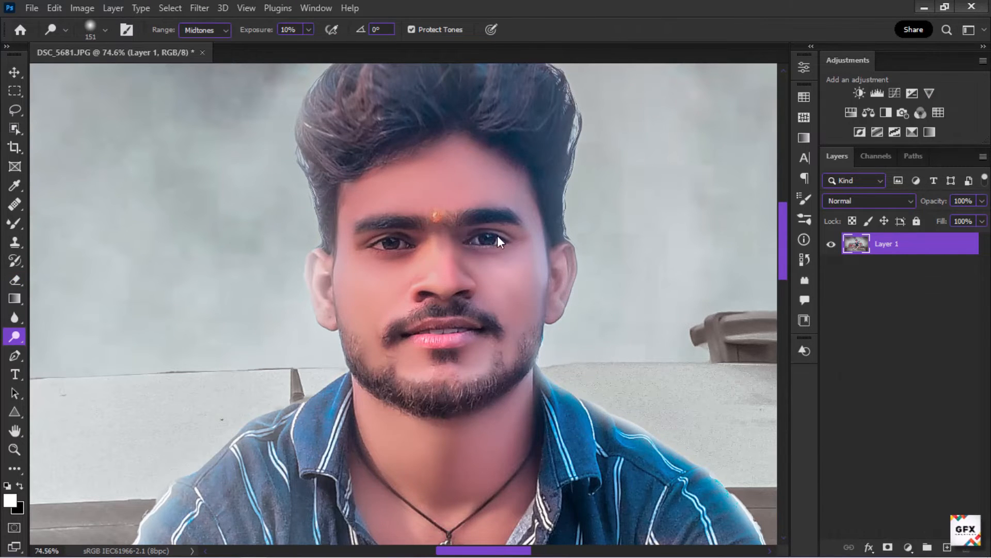
Step: Zoom in and out to inspect the graded image around the face, body and cake
scroll(393, 240, "down", 17)
scroll(395, 284, "up", 9)
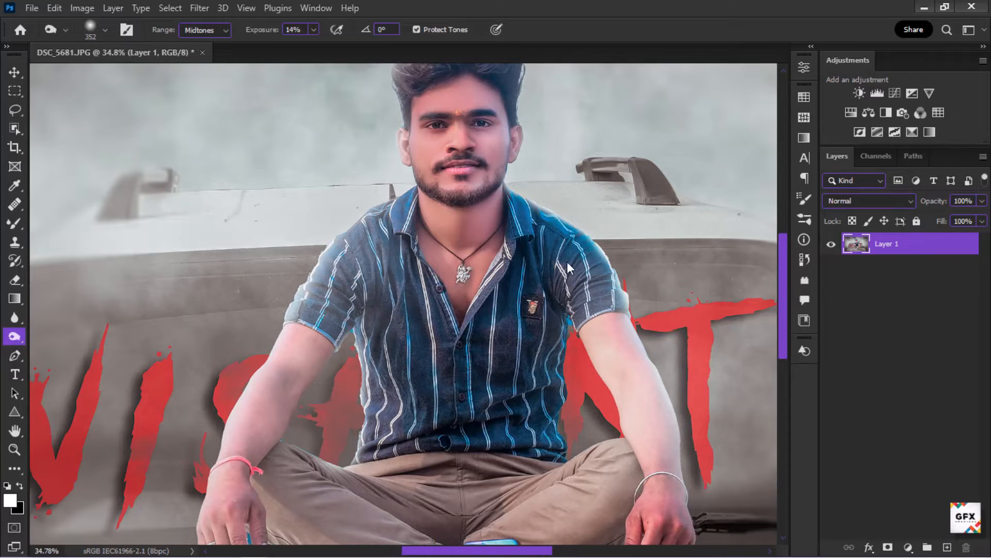
scroll(674, 472, "down", 4)
scroll(393, 348, "up", 3)
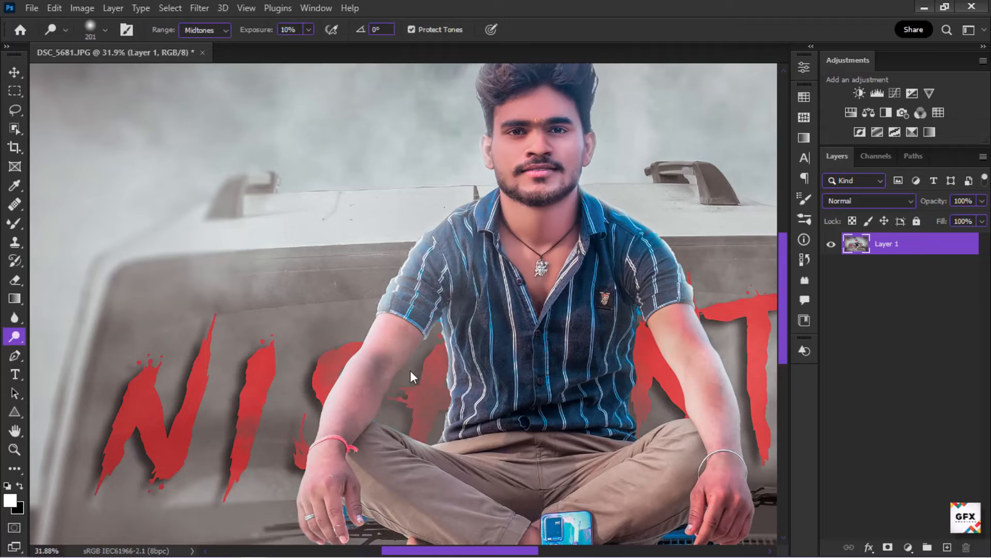
scroll(449, 256, "down", 5)
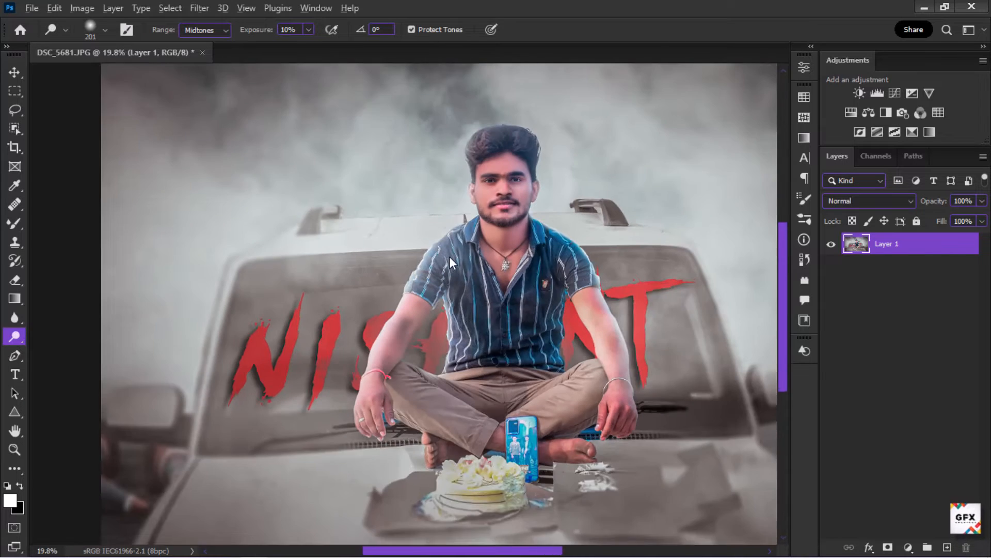
scroll(394, 330, "up", 9)
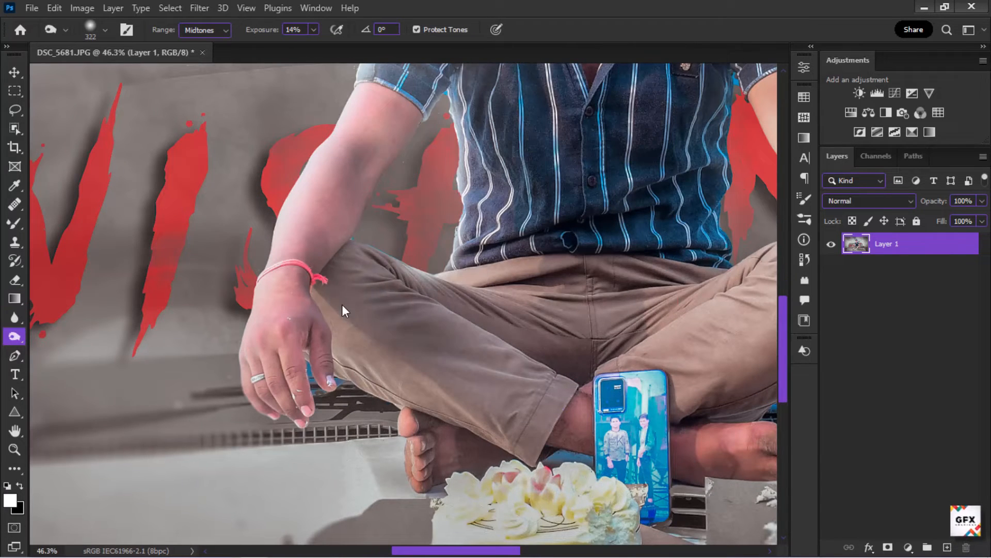
scroll(394, 300, "down", 2)
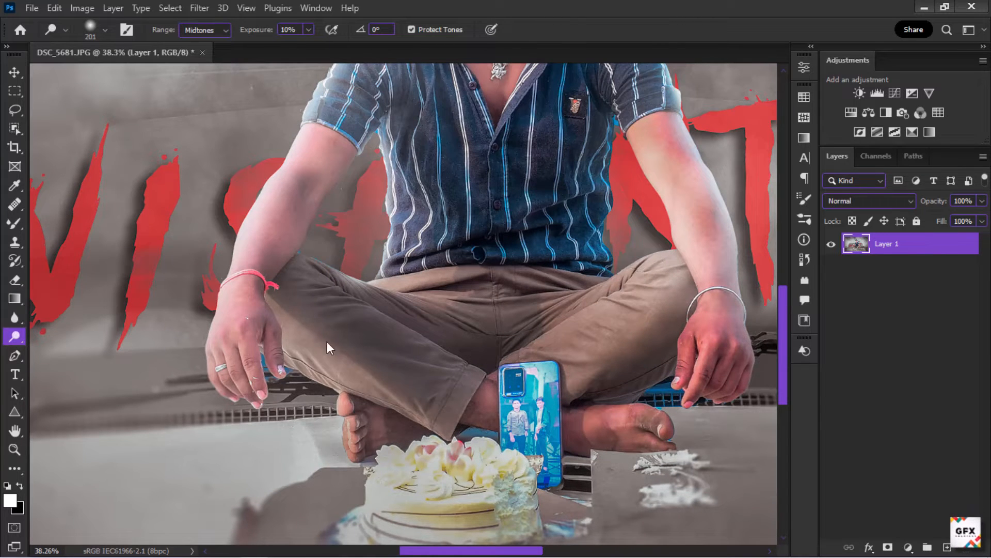
scroll(525, 392, "down", 4)
scroll(408, 234, "up", 6)
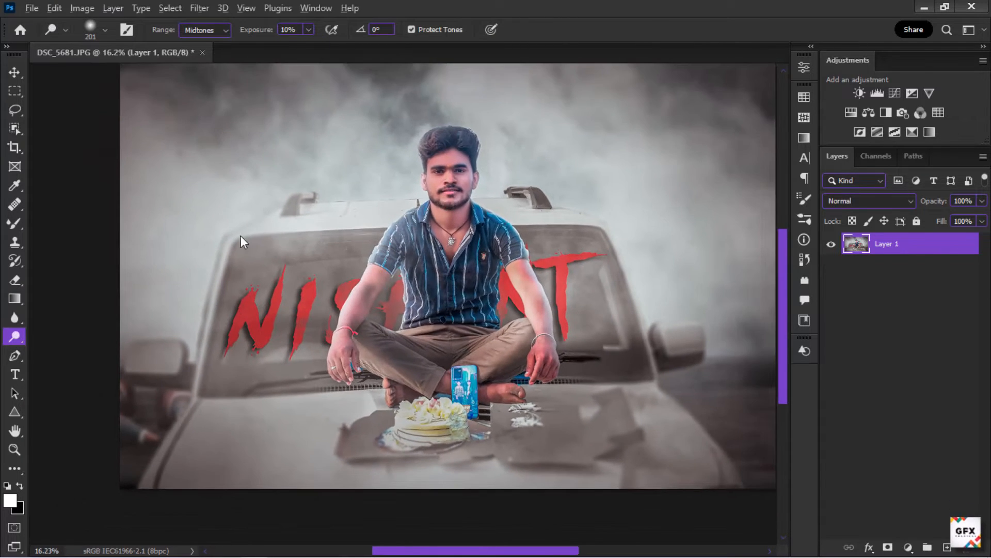
scroll(553, 199, "up", 2)
scroll(515, 211, "down", 6)
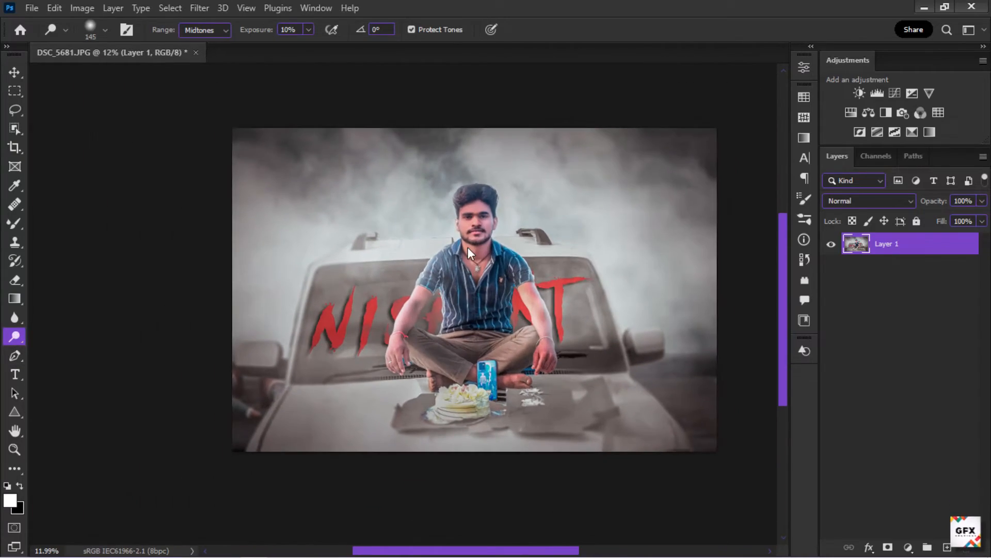
scroll(496, 322, "up", 4)
scroll(426, 346, "down", 4)
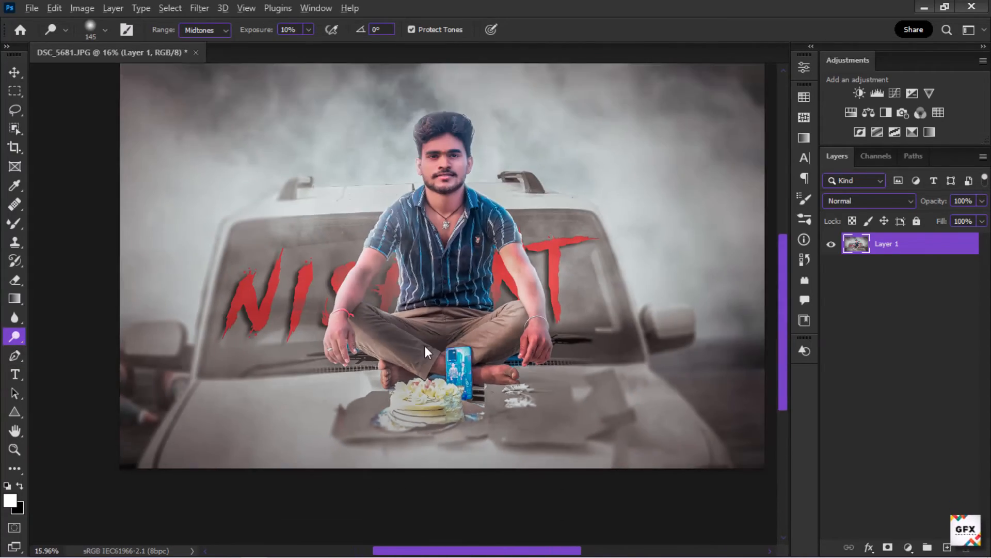
scroll(451, 101, "up", 3)
scroll(455, 162, "down", 5)
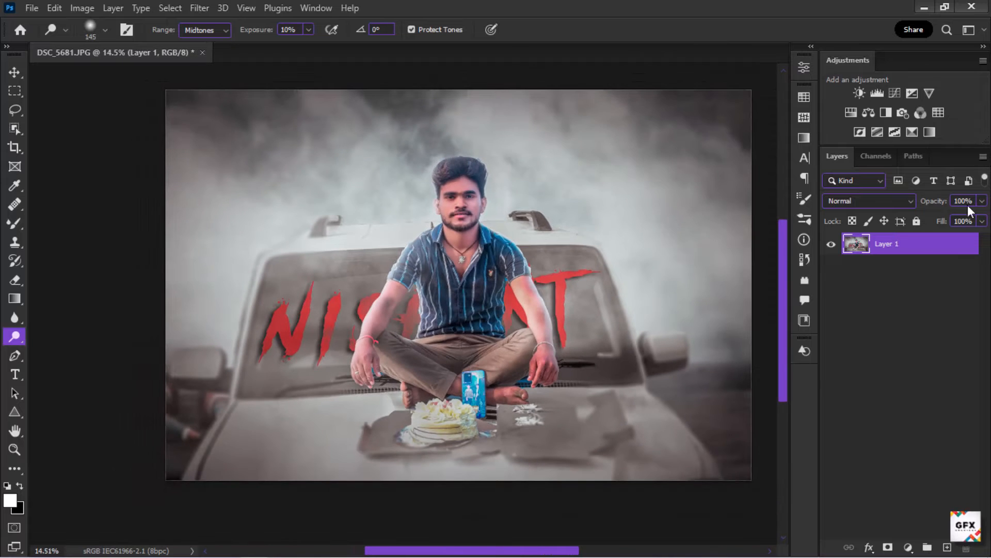
Step: Add a Curves adjustment layer and pull the curve down to input 79, output 49 to darken the image
left_click(895, 93)
mouse_move(665, 247)
left_mouse_down()
mouse_move(665, 261)
mouse_move(664, 227)
mouse_move(673, 262)
left_mouse_up()
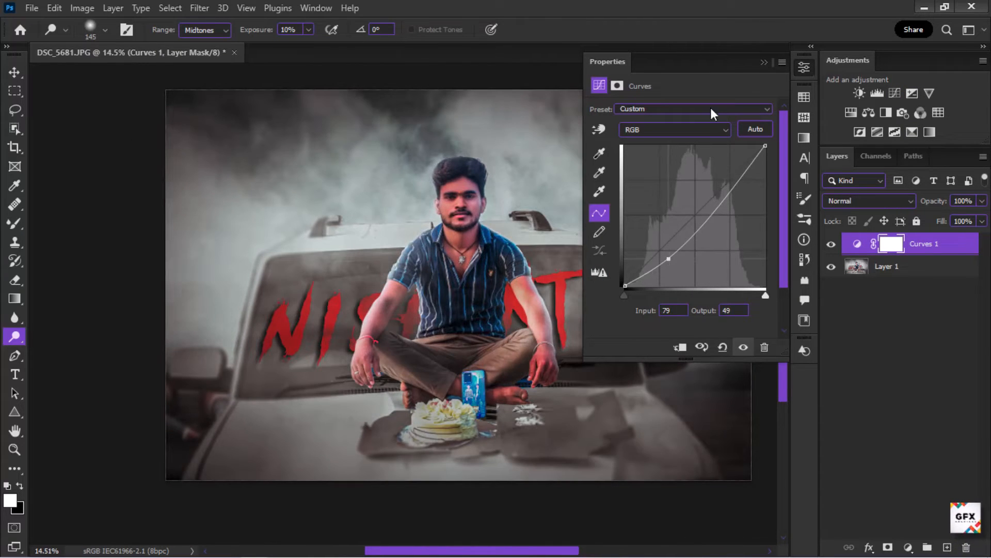
left_click(617, 86)
left_click(764, 62)
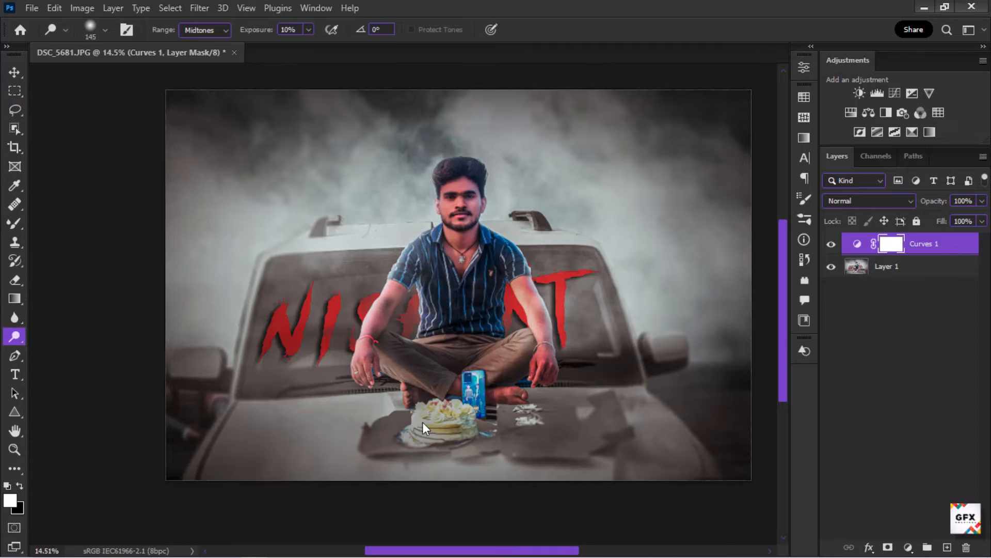
Step: Paint black with a large soft brush on the Curves mask over the person to keep him bright
scroll(484, 215, "up", 5)
scroll(379, 207, "down", 1)
key("b")
mouse_move(354, 208)
left_mouse_down()
mouse_move(416, 208)
mouse_move(515, 263)
left_mouse_up()
key("x")
scroll(458, 320, "down", 2)
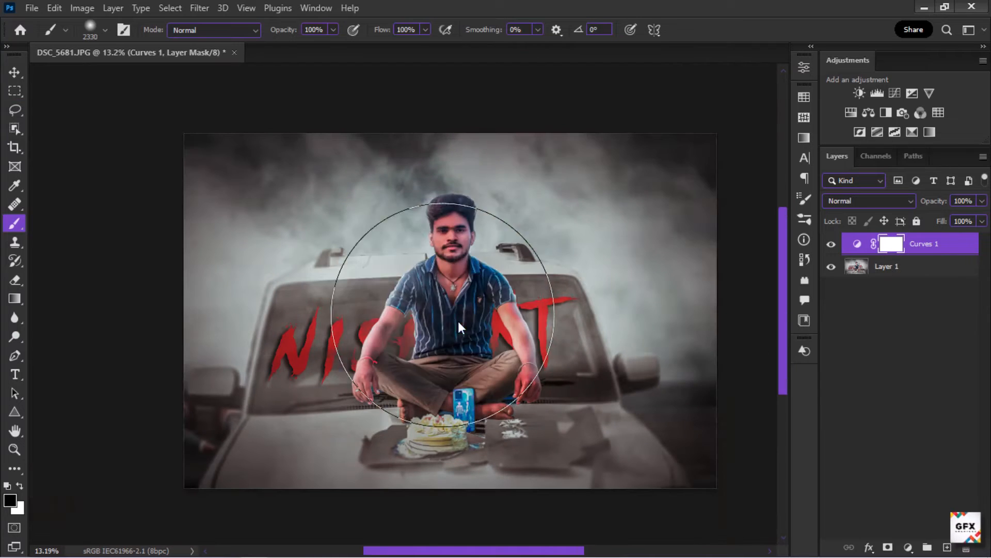
left_click(444, 315)
left_click(465, 246)
left_click(461, 387)
left_click(405, 358)
left_click(521, 367)
Step: Increase the feather of the Curves layer mask and close the Properties panel
scroll(459, 253, "down", 2)
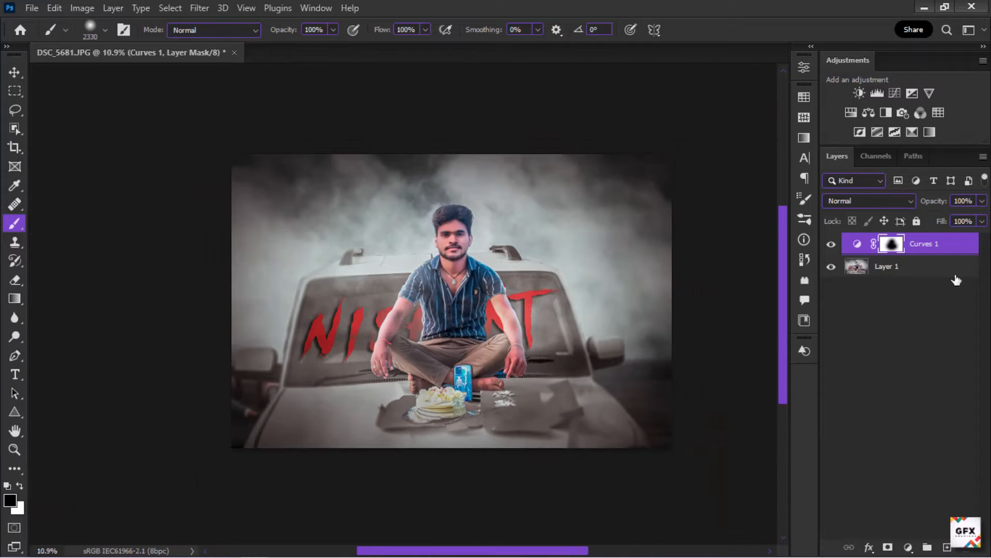
scroll(457, 252, "up", 4)
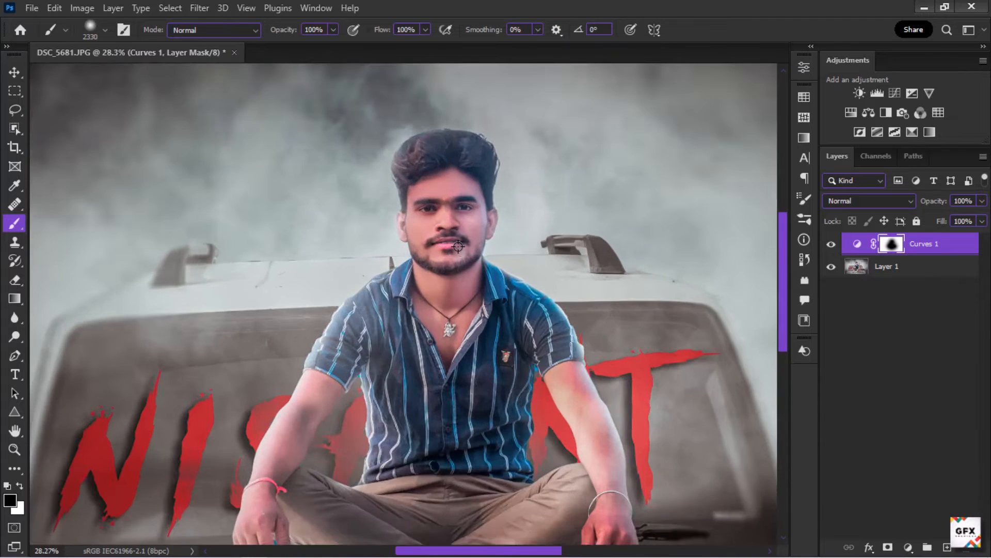
scroll(457, 252, "down", 2)
double_click(894, 245)
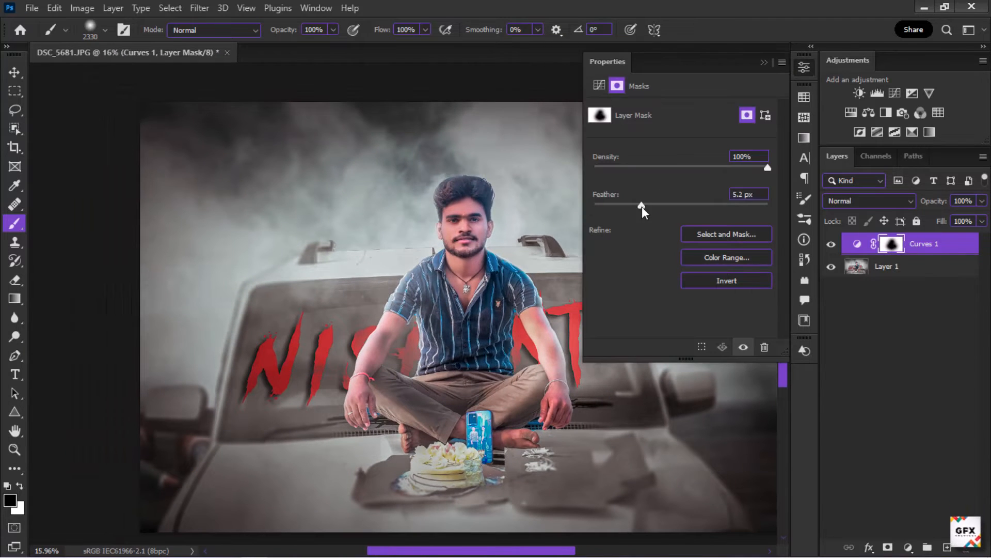
left_click_drag(643, 206, 703, 204)
left_click(804, 68)
Step: Zoom in and out to inspect the darkened surroundings and the person
scroll(486, 443, "up", 4)
scroll(266, 288, "up", 3)
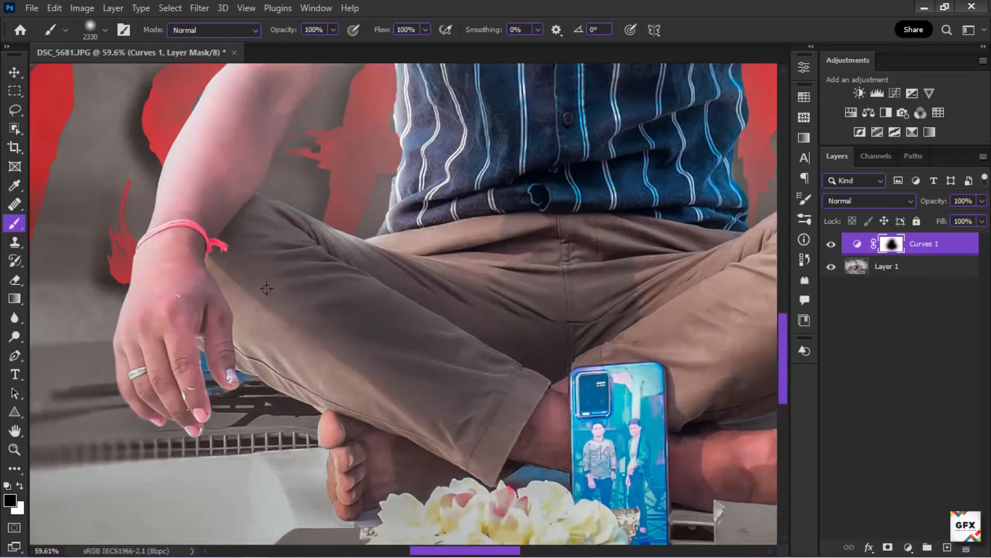
scroll(266, 288, "down", 5)
scroll(258, 155, "up", 4)
scroll(248, 166, "down", 4)
scroll(207, 258, "up", 6)
scroll(289, 310, "down", 7)
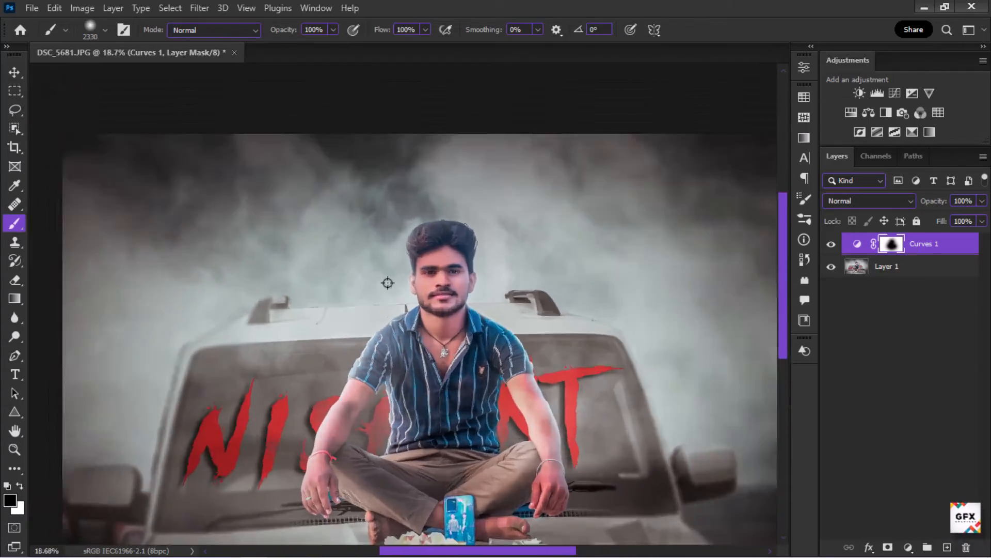
scroll(387, 283, "down", 2)
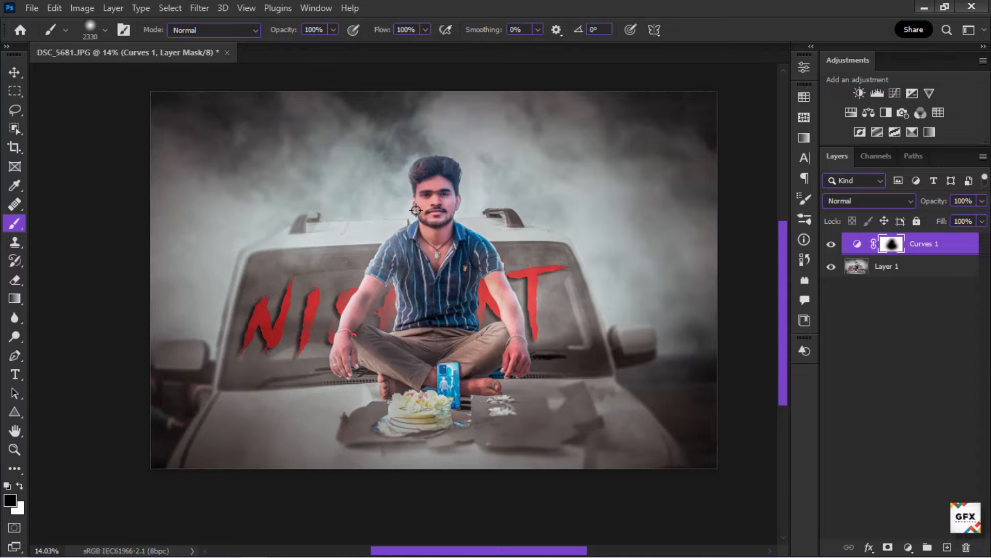
Step: Flatten the image into a single background layer
right_click(958, 253)
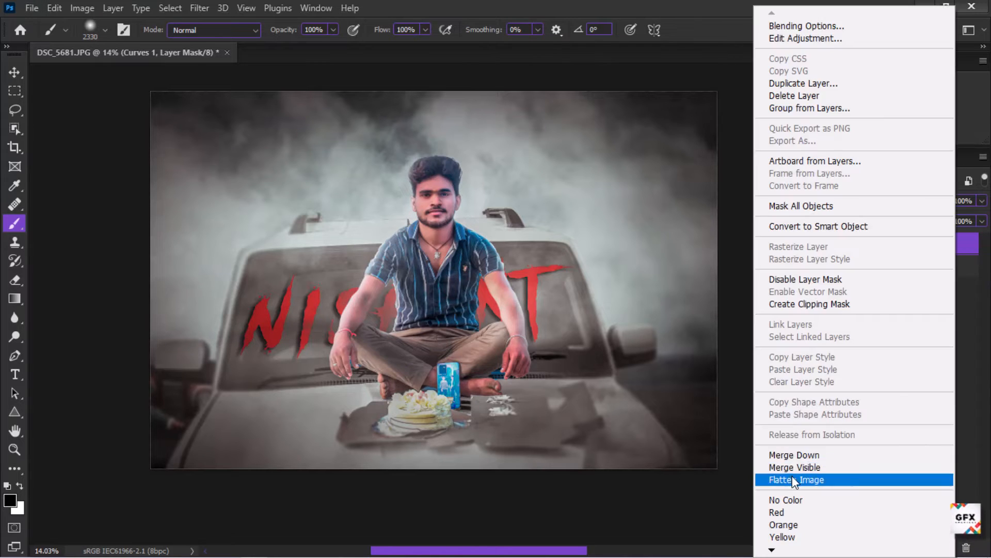
left_click(779, 481)
key("x")
scroll(482, 303, "up", 4)
scroll(477, 423, "down", 5)
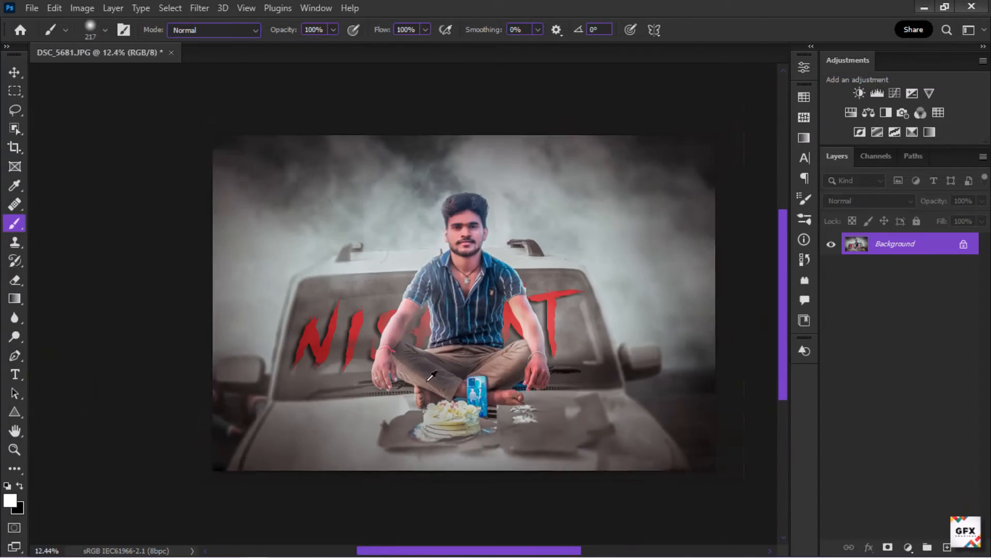
scroll(432, 376, "up", 1)
Step: Place the rocket fireworks image as an embedded layer, scale it down over the person and commit
left_click(32, 8)
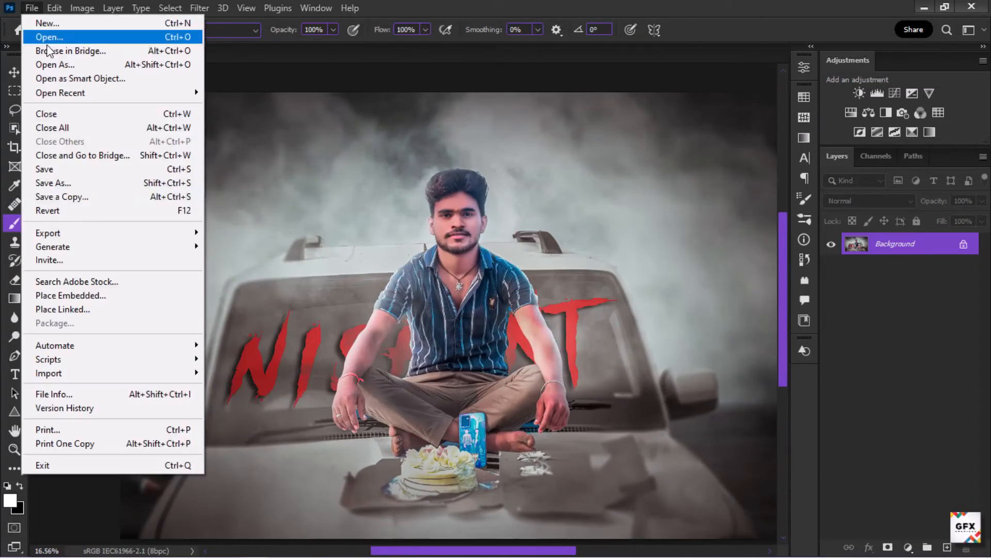
left_click(69, 294)
left_click(69, 213)
double_click(164, 175)
scroll(490, 376, "down", 2)
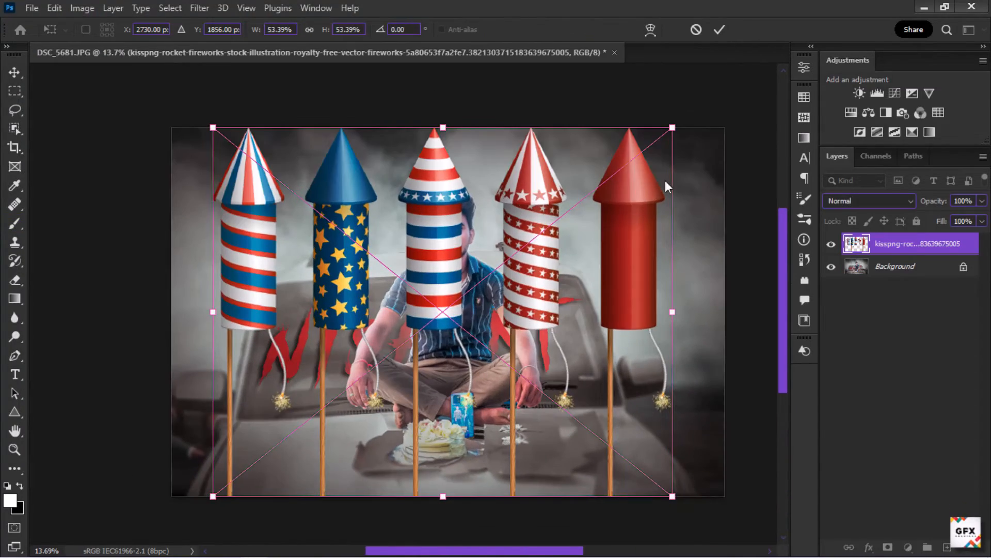
left_click_drag(671, 128, 539, 234)
scroll(428, 383, "up", 8)
left_click(720, 29)
Step: Split the fireworks image into three separate rocket layers, keeping only three rockets
scroll(448, 465, "down", 1)
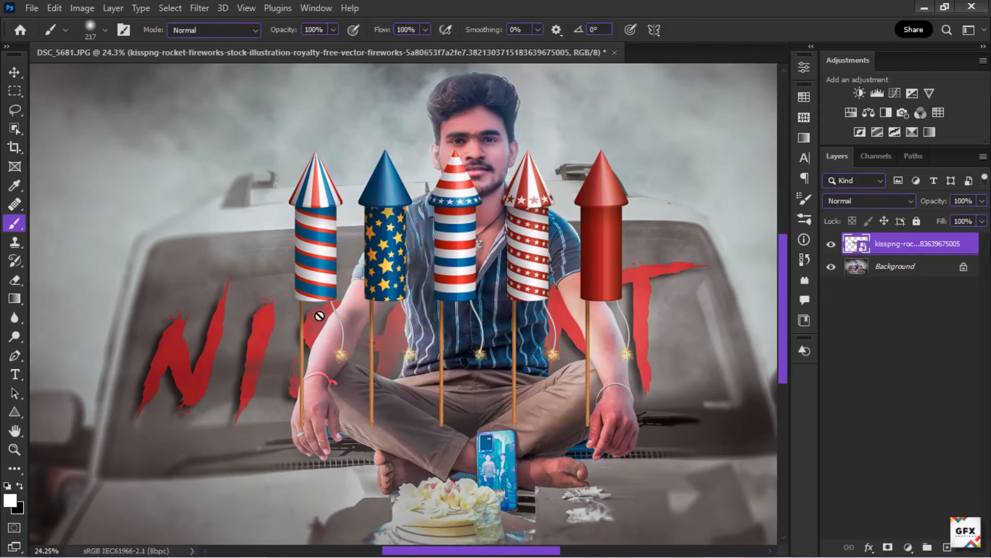
key("m")
left_click_drag(335, 385, 339, 467)
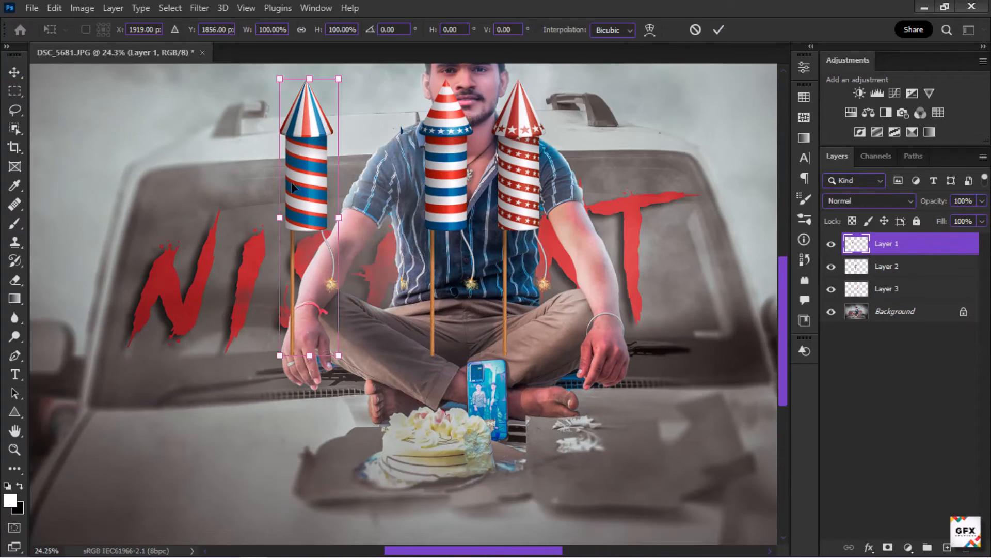
Step: Scale down the Layer 1 rocket and move it into the cake on the left side
scroll(391, 418, "up", 3)
left_click_drag(478, 541, 460, 371)
scroll(430, 442, "up", 5)
left_click_drag(439, 336, 459, 389)
left_click_drag(488, 434, 517, 422)
left_click_drag(445, 251, 409, 255)
left_click_drag(356, 154, 348, 158)
left_click_drag(403, 259, 409, 305)
left_click(718, 29)
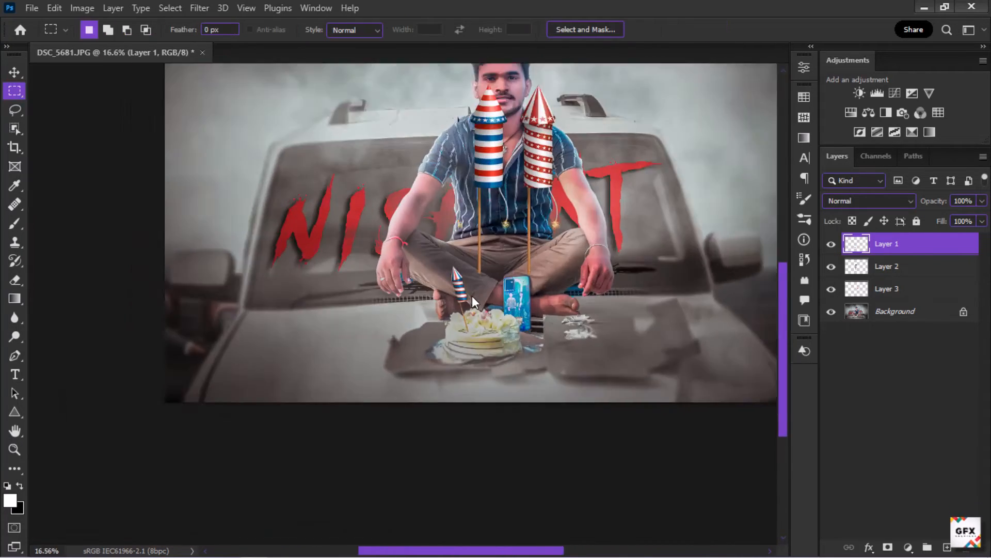
Step: Refine the left rocket's size and position on the cake with another free transform
scroll(474, 293, "up", 6)
key("ctrl+t")
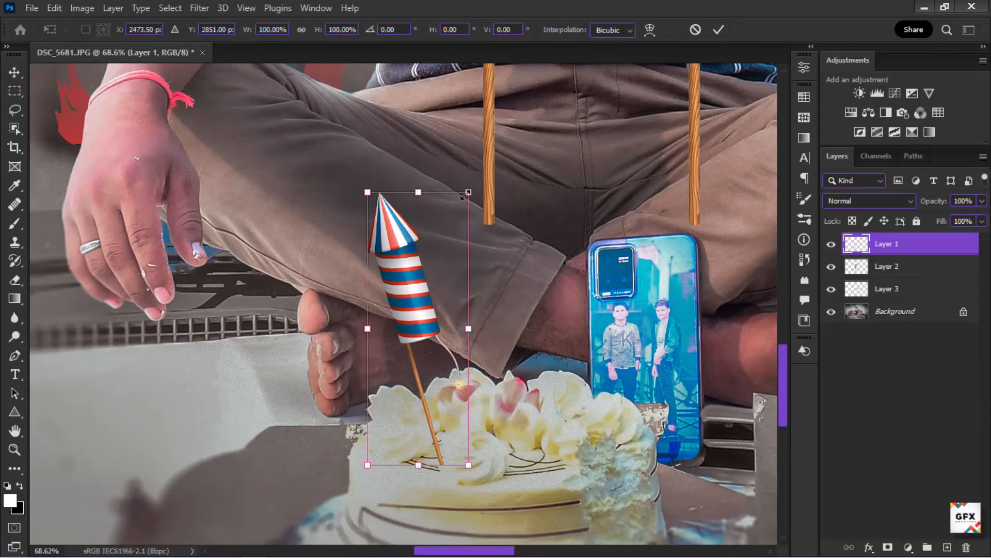
left_click_drag(467, 193, 460, 212)
left_click_drag(409, 332, 404, 341)
scroll(424, 326, "down", 6)
left_click(718, 30)
Step: Scale, rotate and place the Layer 2 rocket tilted into the cake's right side
scroll(434, 382, "down", 4)
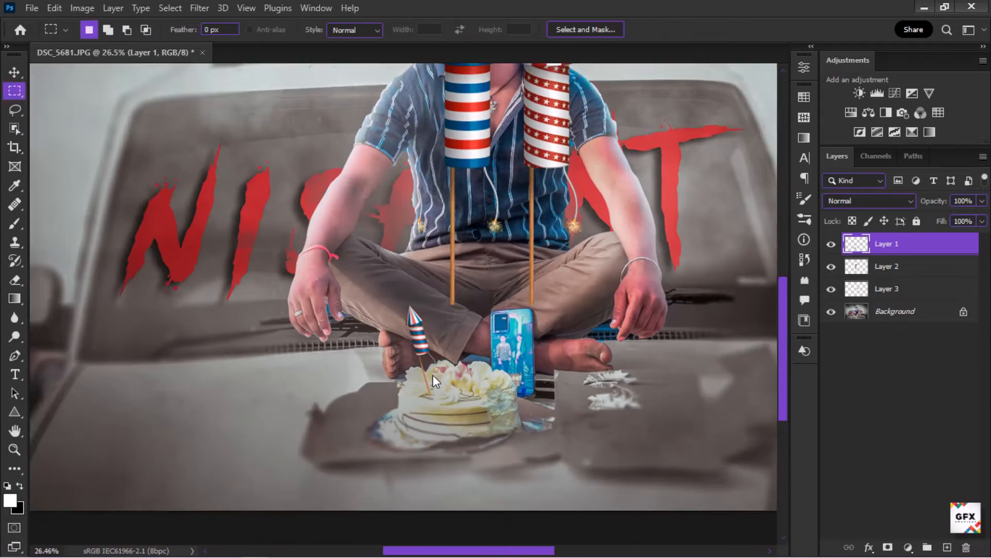
left_click_drag(433, 376, 423, 421)
left_click(885, 273)
key("ctrl+t")
left_click_drag(508, 350, 524, 424)
scroll(458, 210, "up", 5)
scroll(455, 475, "down", 3)
scroll(457, 480, "up", 4)
left_click_drag(543, 316, 628, 378)
scroll(594, 412, "down", 2)
scroll(594, 411, "down", 2)
Step: Scale the Layer 3 rocket down and stand it upright in the middle of the cake
left_click(889, 289)
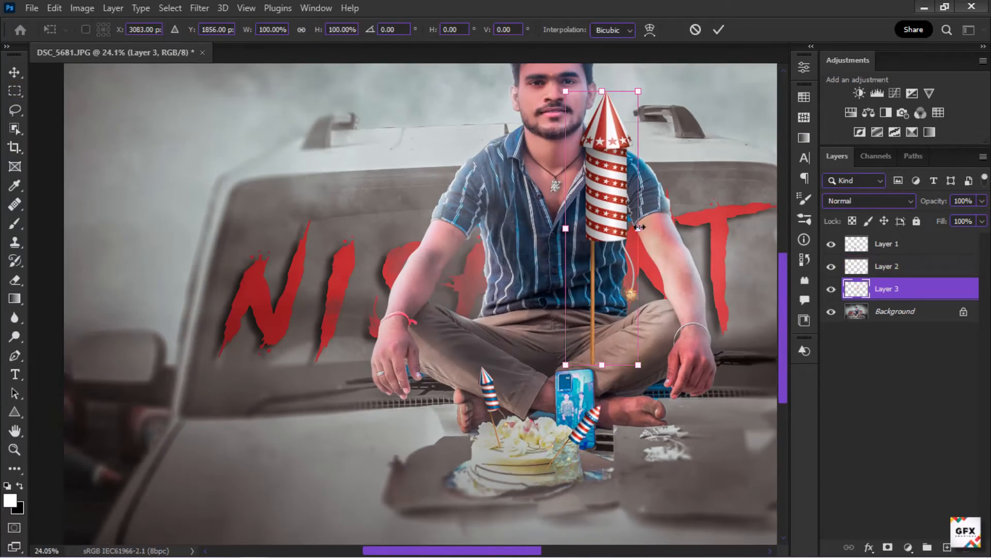
left_click_drag(609, 184, 537, 417)
scroll(537, 379, "up", 3)
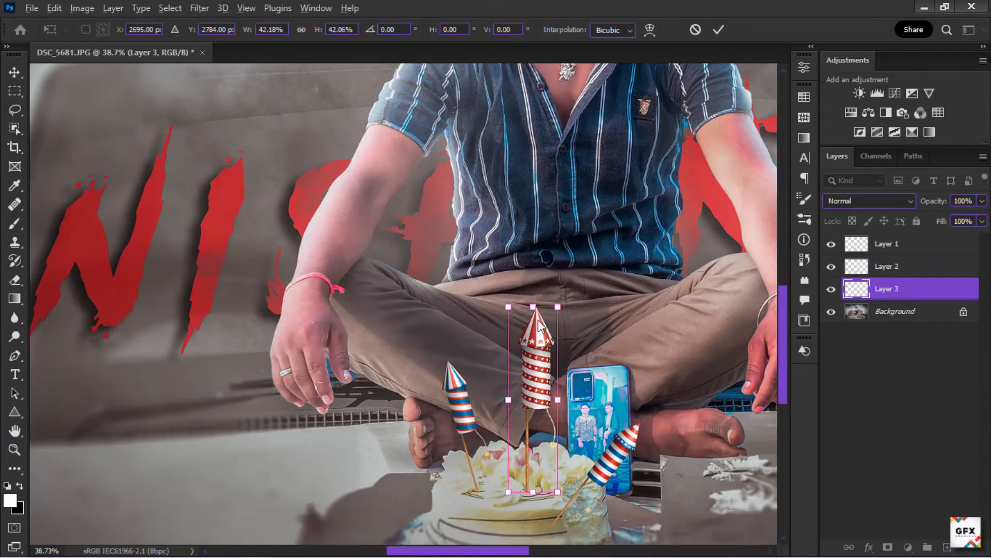
key("ctrl+z")
left_click_drag(507, 307, 529, 313)
right_click(510, 323)
left_click(543, 83)
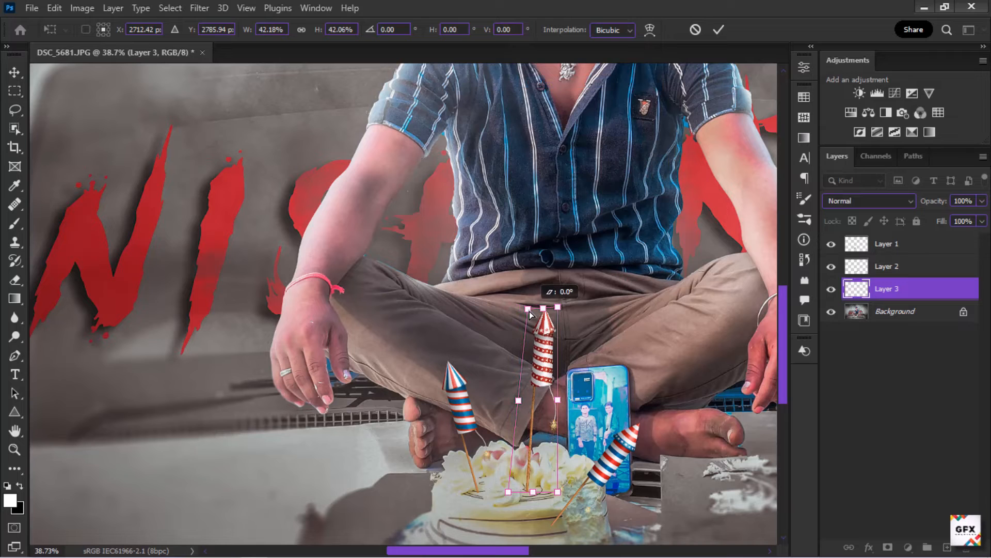
left_click(718, 29)
Step: Reshape the middle rocket with a further transform, narrowing its top to fit the cake's perspective
key("ctrl+t")
scroll(476, 493, "up", 3)
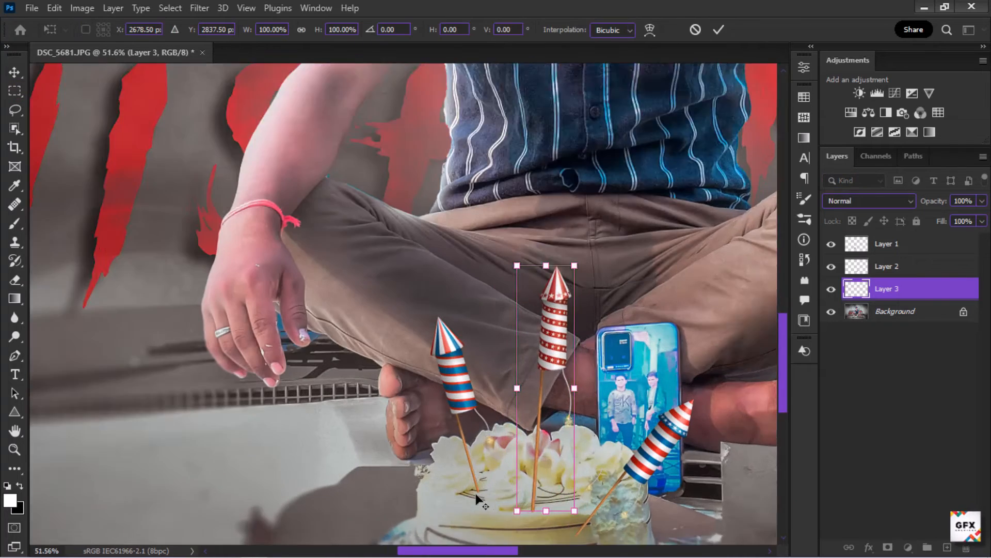
right_click(555, 250)
left_click(584, 316)
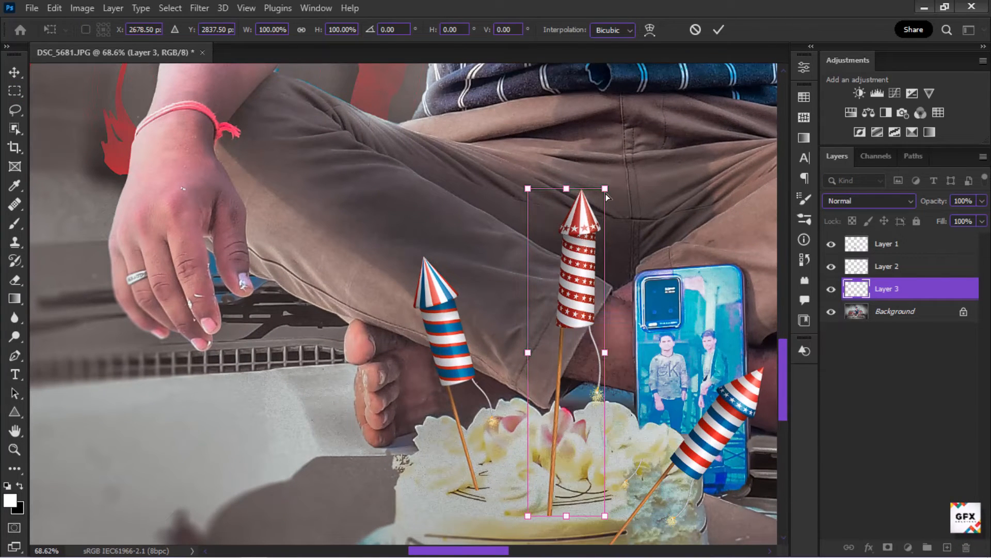
left_click_drag(606, 188, 586, 195)
left_click_drag(553, 320, 552, 339)
left_click(718, 29)
Step: Skew the Layer 2 rocket so it leans more steeply over the cake
scroll(667, 460, "down", 1)
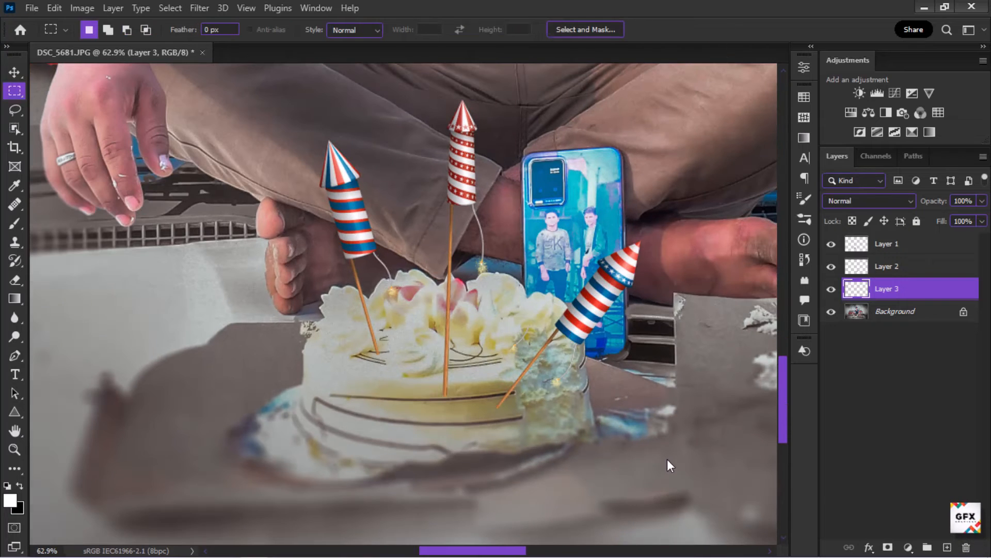
left_click(887, 266)
key("ctrl+t")
right_click(600, 127)
left_click(635, 125)
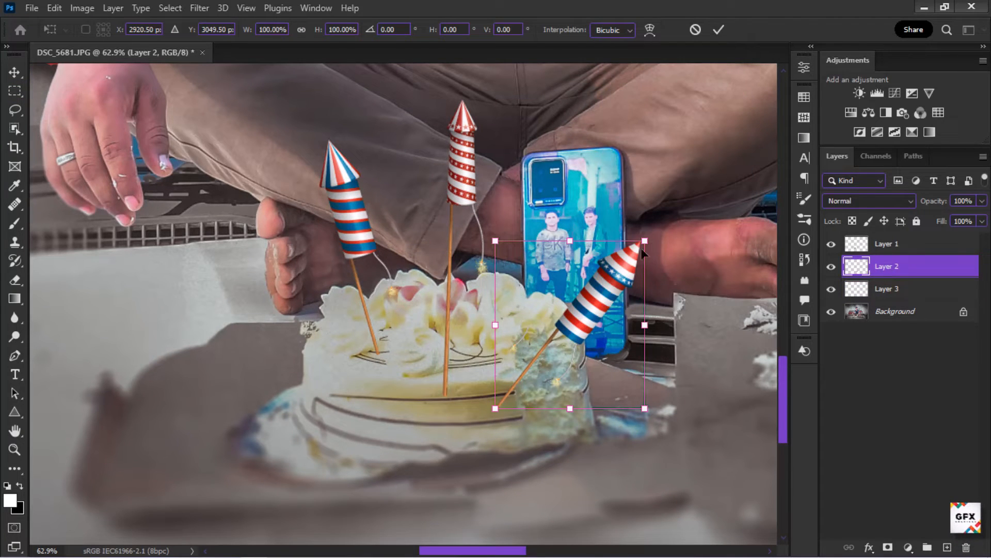
left_click_drag(642, 251, 643, 167)
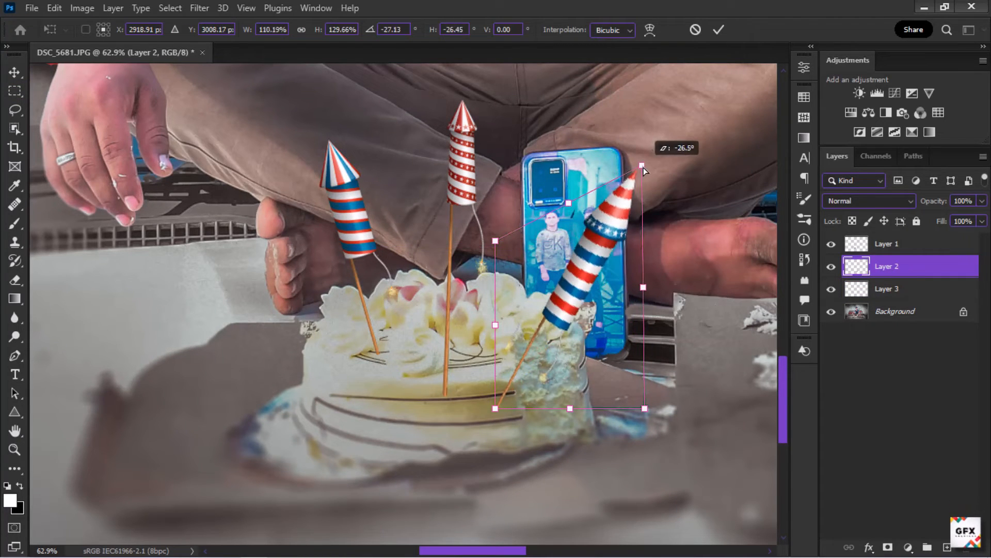
left_click(718, 30)
Step: Apply a further transform to the left rocket on Layer 1 and commit it
left_click(887, 243)
key("ctrl+t")
left_click_drag(398, 133, 370, 144)
right_click(357, 141)
left_click(382, 203)
left_click(718, 30)
Step: Switch to the Eraser and choose a Dispersion brush from the brush presets
scroll(505, 396, "up", 5)
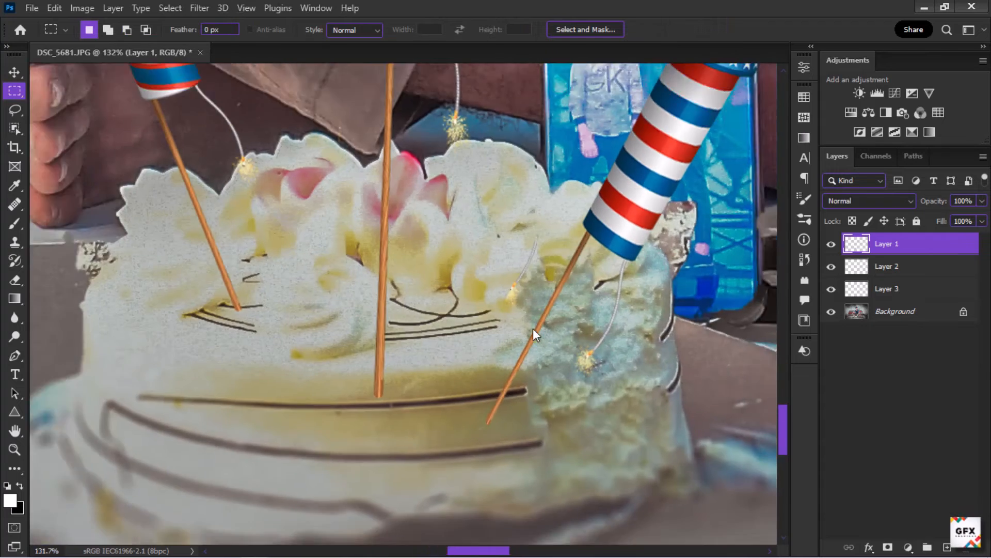
scroll(533, 330, "up", 3)
key("e")
left_click_drag(153, 194, 83, 194)
left_click(105, 30)
scroll(137, 300, "up", 3)
scroll(137, 300, "up", 3)
left_click_drag(333, 326, 333, 199)
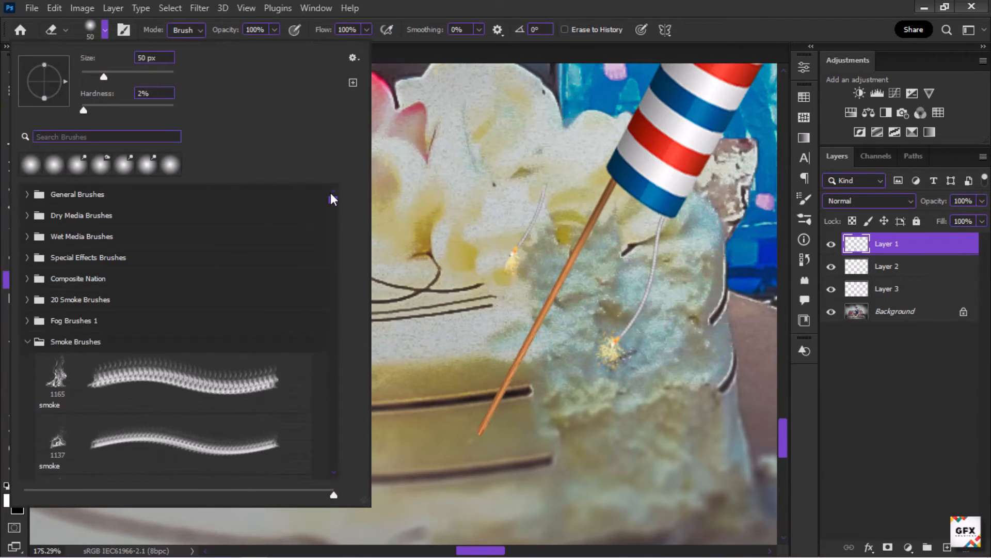
left_click(30, 345)
left_click(30, 362)
left_click(30, 383)
scroll(73, 366, "down", 5)
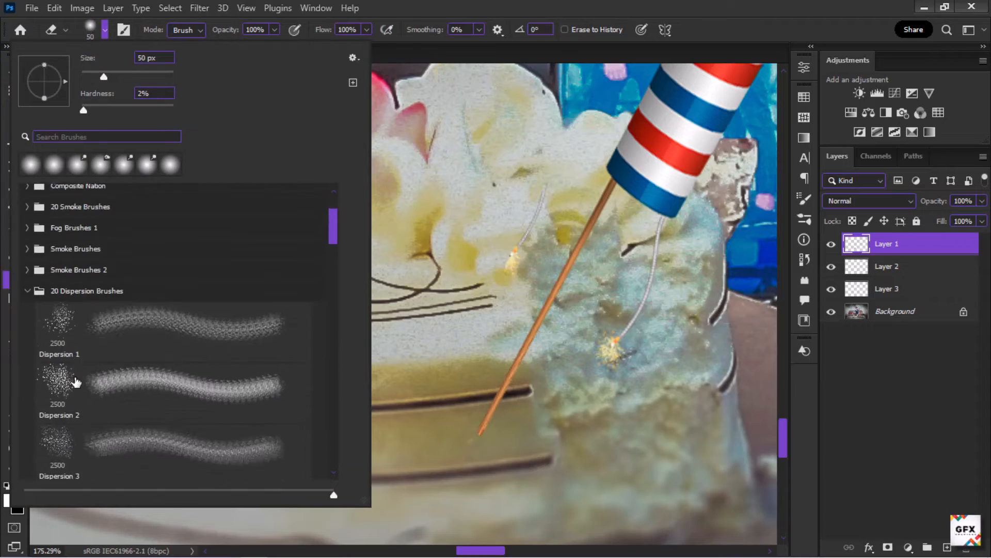
left_click(66, 294)
Step: Erase the rocket sticks where they enter the cake with the dispersion eraser
left_click_drag(471, 296, 25, 274)
left_click_drag(451, 282, 25, 262)
left_click_drag(570, 291, 64, 274)
left_click_drag(553, 328, 295, 305)
scroll(472, 408, "up", 6)
scroll(735, 292, "down", 8)
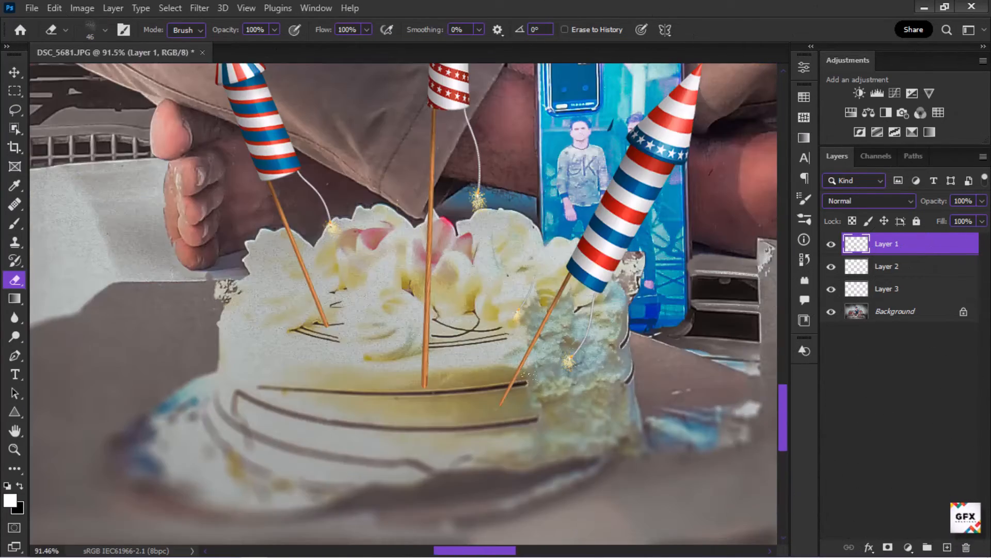
Step: Merge the three rocket layers into one layer
left_click(925, 289, "shift")
right_click(924, 288)
left_click(783, 454)
Step: Erase the base of the right rocket's stick with the dispersion eraser
scroll(498, 398, "up", 15)
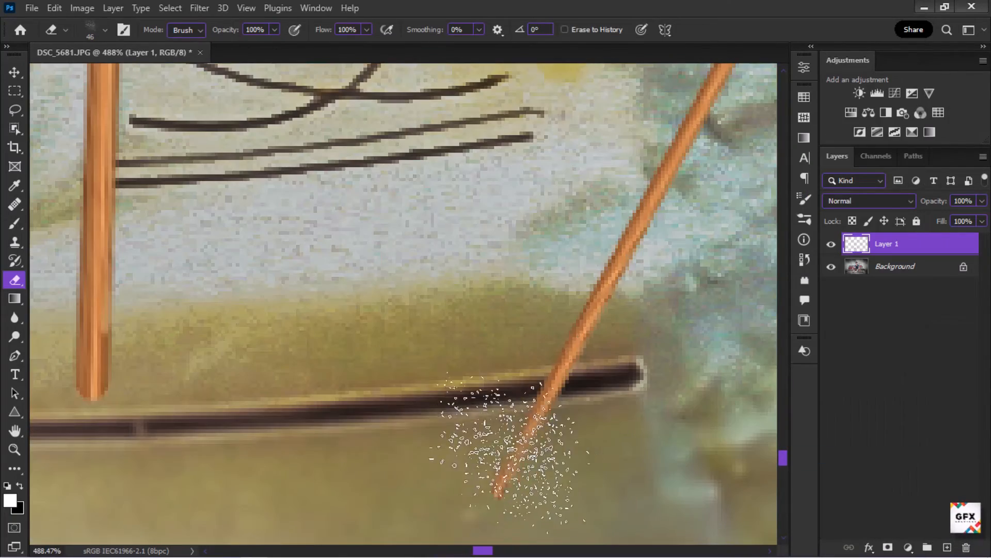
mouse_move(492, 454)
left_mouse_down()
mouse_move(505, 454)
mouse_move(527, 219)
mouse_move(580, 372)
mouse_move(537, 365)
left_mouse_up()
scroll(537, 365, "down", 10)
scroll(661, 346, "up", 8)
scroll(661, 346, "down", 8)
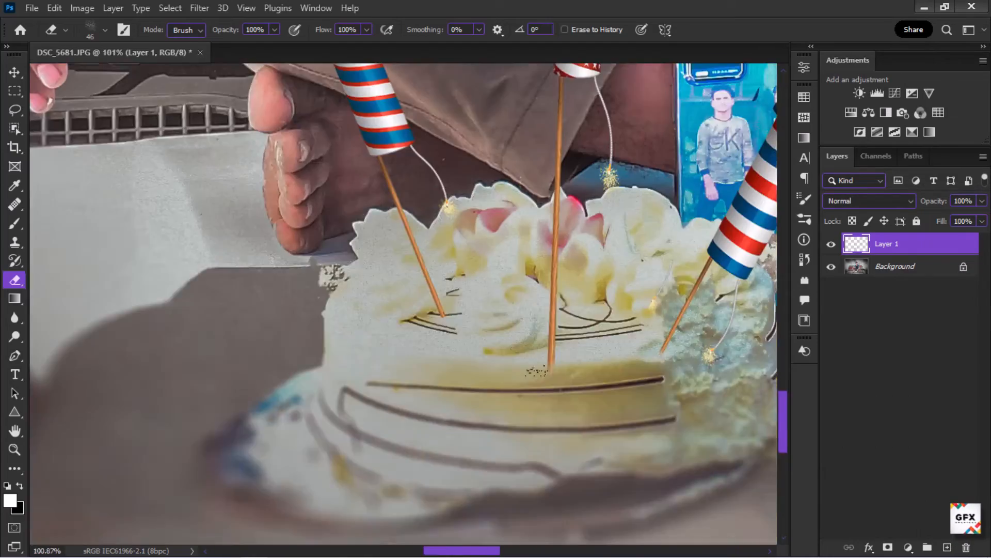
scroll(560, 343, "up", 3)
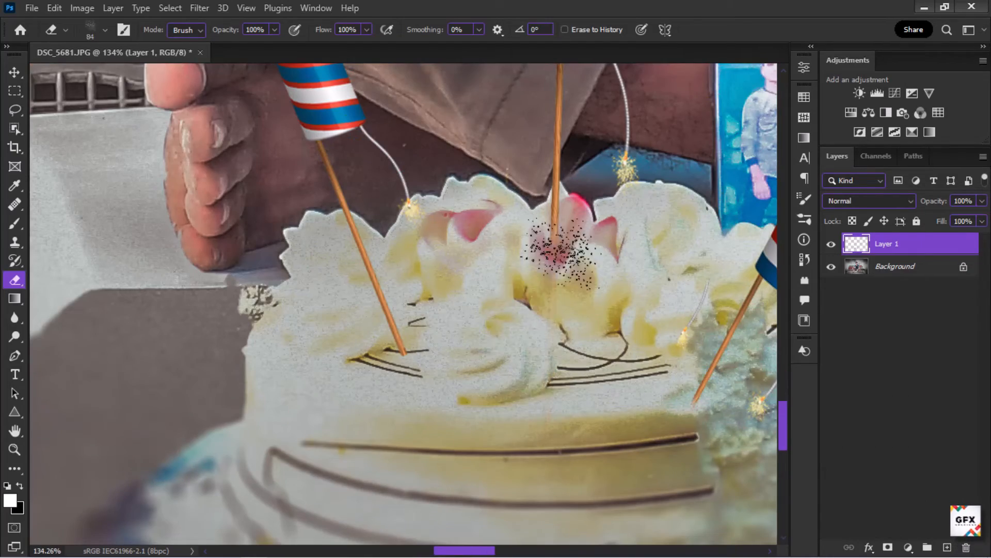
scroll(516, 242, "up", 7)
scroll(557, 268, "up", 3)
Step: Erase the bases of the middle and left rocket sticks, adjusting the eraser size
mouse_move(568, 290)
left_mouse_down()
mouse_move(540, 272)
mouse_move(583, 241)
mouse_move(584, 218)
left_mouse_up()
scroll(587, 284, "down", 6)
left_click_drag(323, 489, 370, 348)
scroll(369, 348, "down", 6)
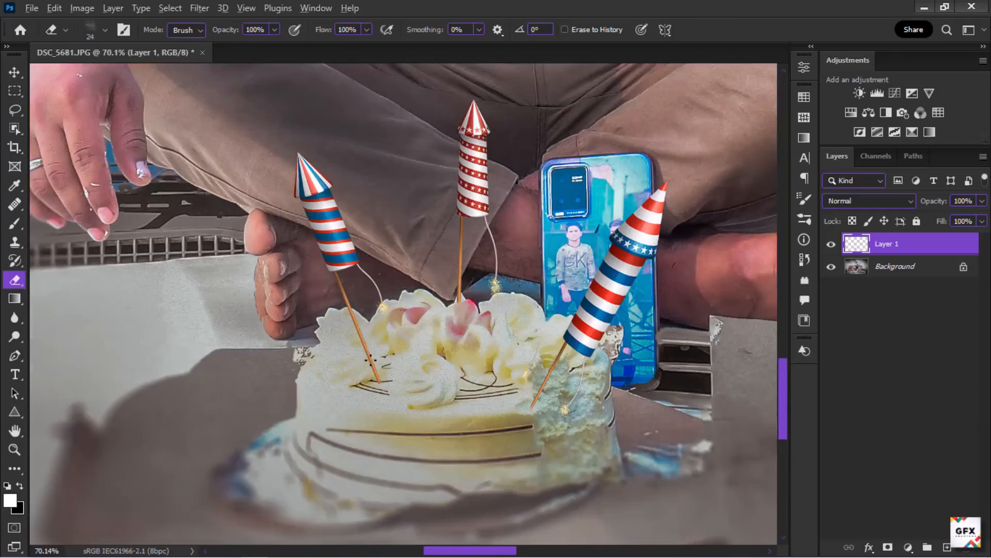
scroll(372, 362, "up", 10)
right_click(428, 419, "alt")
left_click_drag(403, 423, 413, 452)
scroll(381, 444, "down", 20)
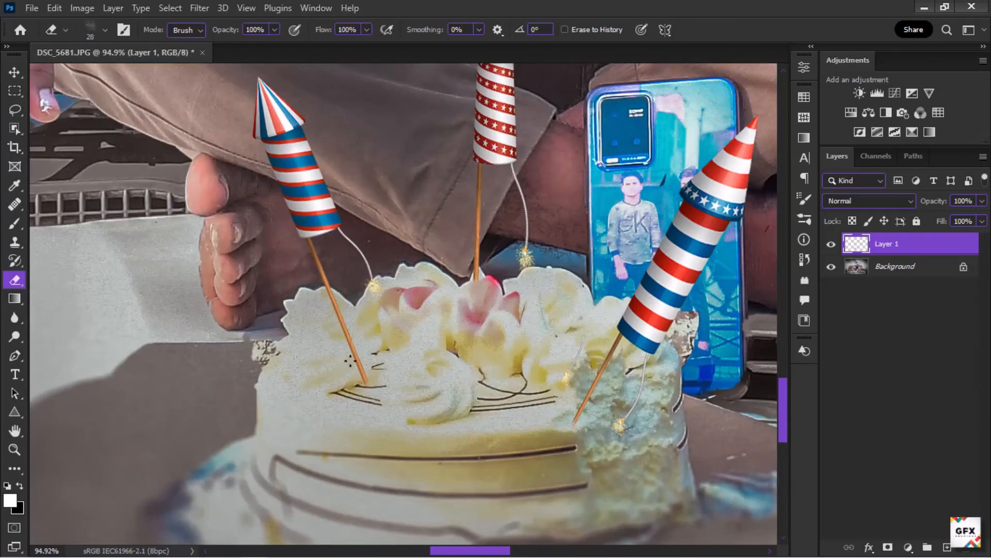
scroll(330, 290, "up", 2)
scroll(310, 362, "down", 2)
Step: Add a clipped Curves adjustment brightening the rockets and a Hue/Saturation adjustment with saturation -33
left_click(895, 94)
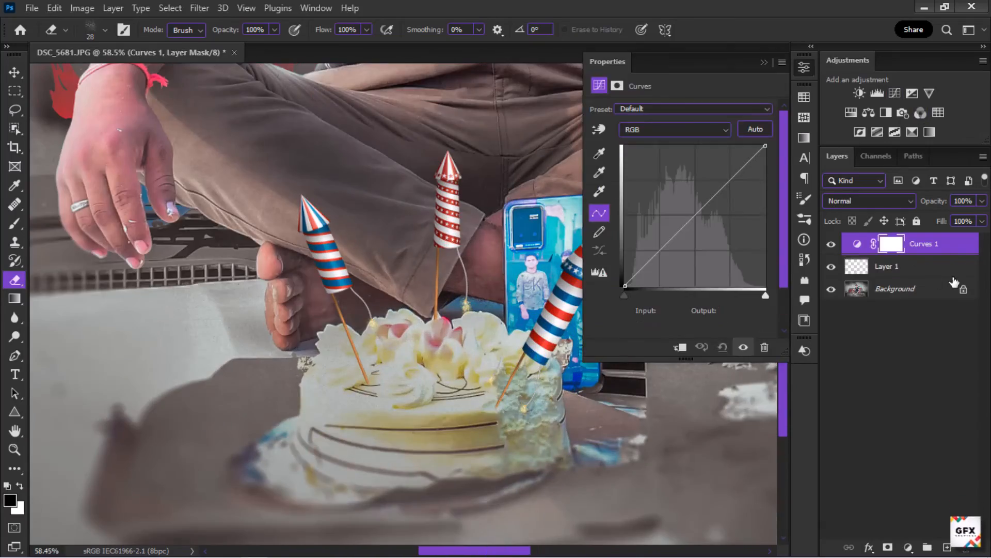
left_click_drag(699, 237, 692, 200)
left_click_drag(657, 244, 657, 252)
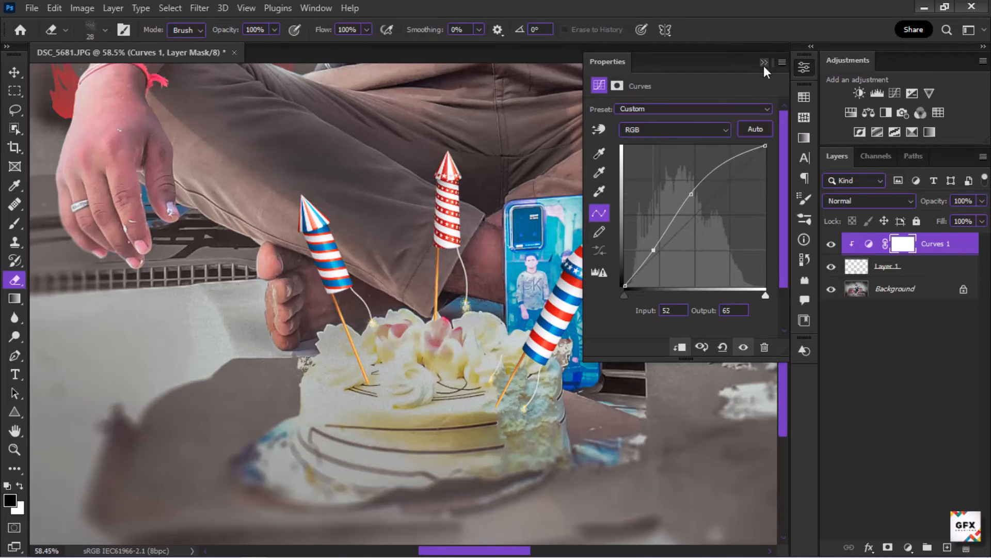
left_click(764, 62)
left_click(851, 113)
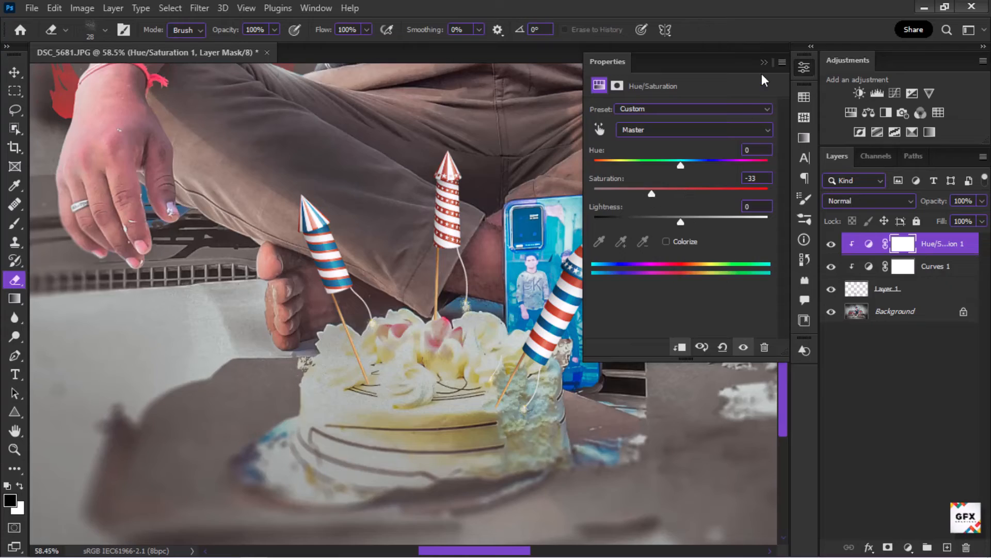
left_click(764, 62)
Step: Flatten all layers into the background
scroll(491, 362, "down", 8)
scroll(491, 408, "up", 8)
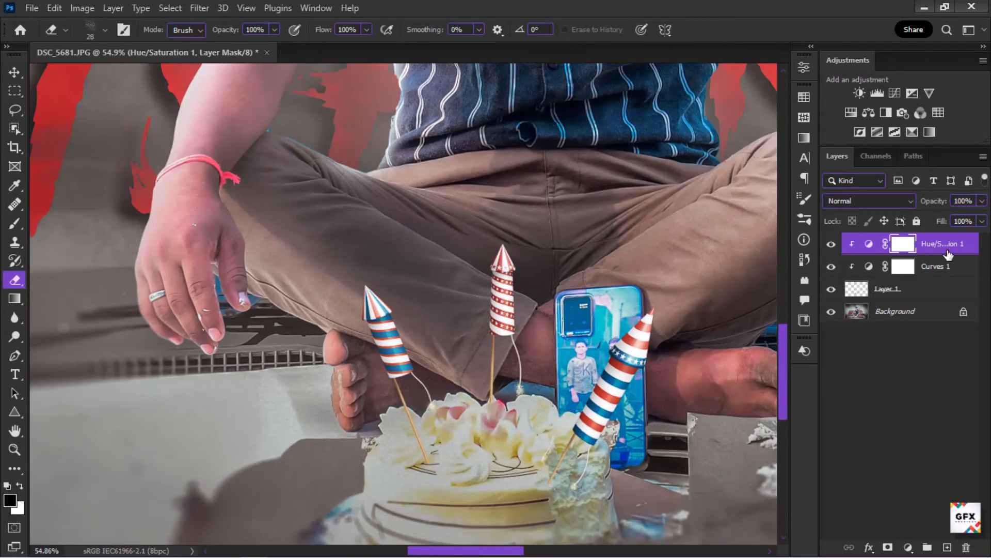
right_click(948, 254)
left_click(819, 476)
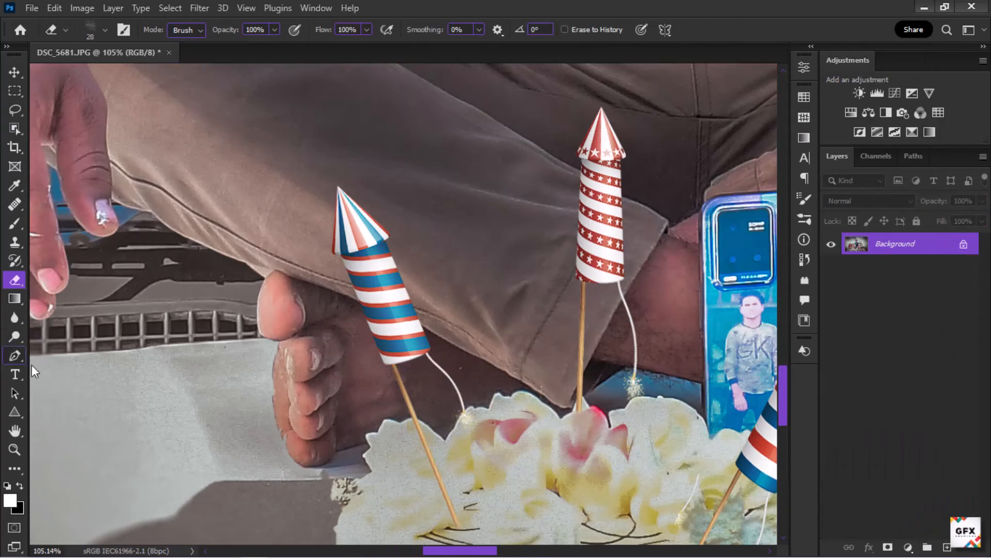
Step: Burn the left rocket's body with the Burn tool at 14% exposure on midtones
left_click(15, 336)
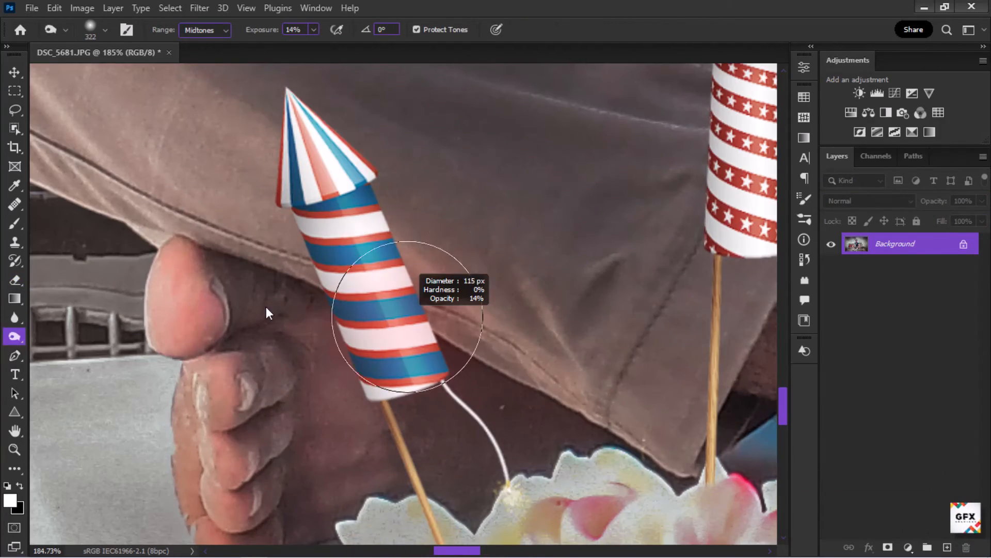
left_click_drag(265, 307, 265, 307)
left_click_drag(334, 232, 292, 232)
scroll(390, 381, "down", 5)
scroll(548, 258, "up", 4)
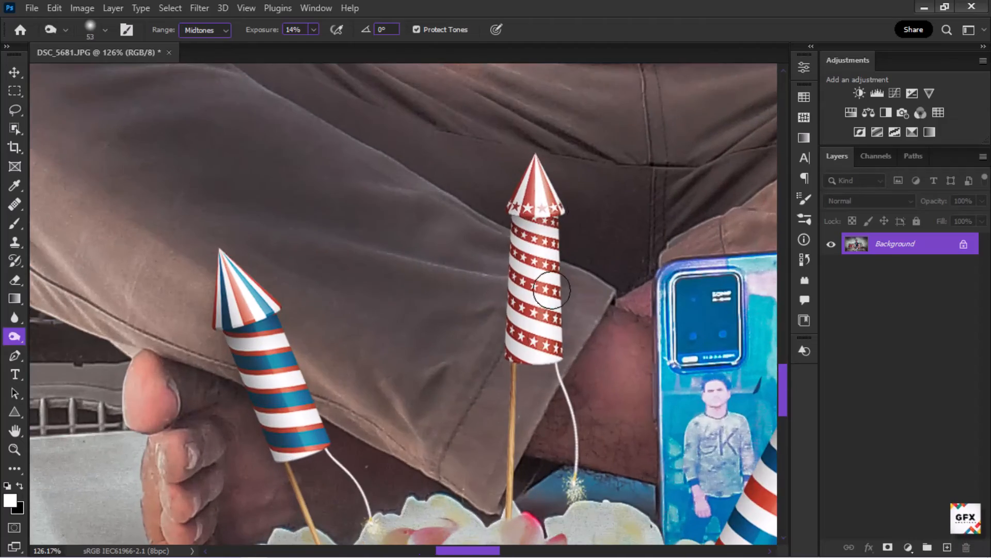
Step: Burn the cake around the base of the right rocket's stick
scroll(515, 381, "down", 5)
scroll(625, 444, "up", 5)
scroll(526, 317, "down", 5)
scroll(526, 451, "up", 15)
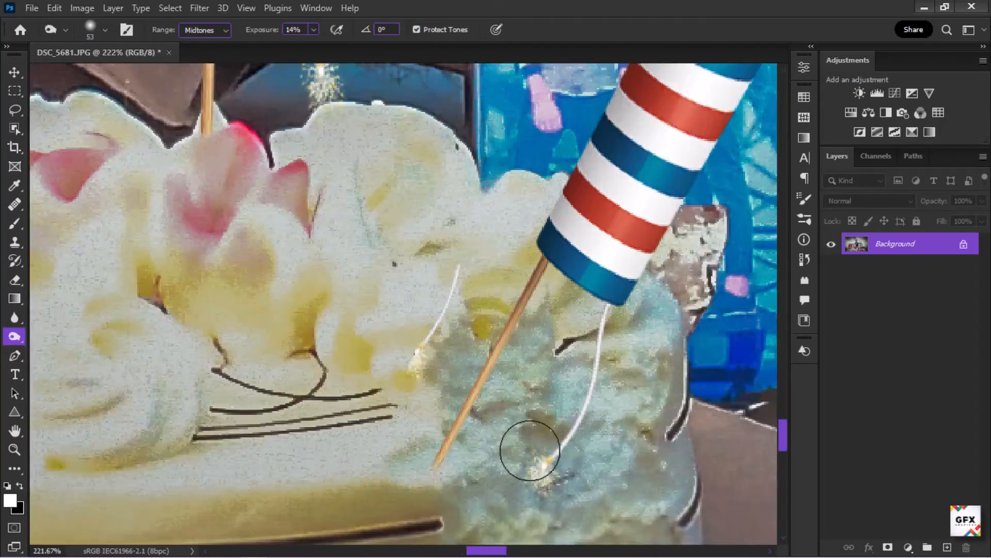
left_click_drag(526, 432, 450, 348)
scroll(434, 385, "down", 5)
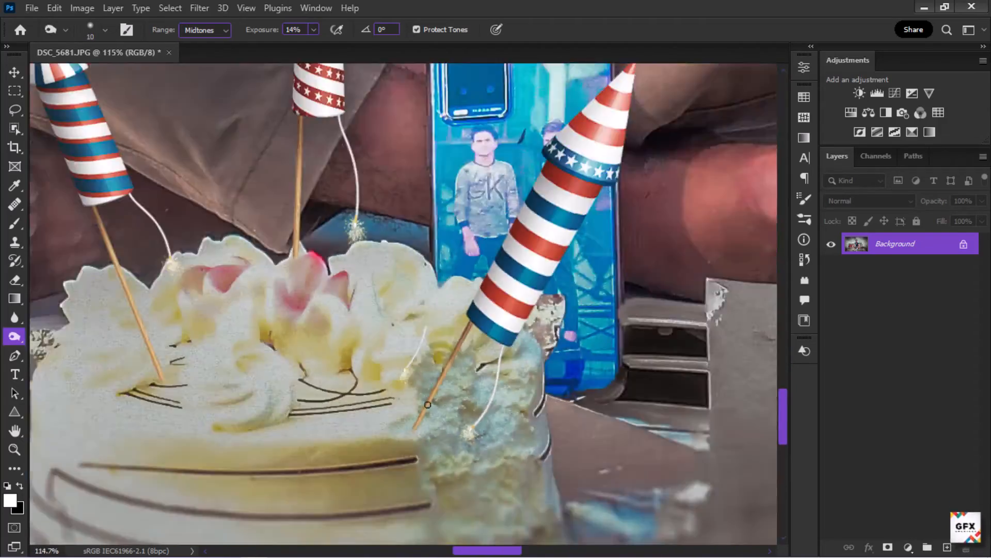
Step: Burn the middle rocket's stick where it enters the cream
scroll(252, 314, "up", 8)
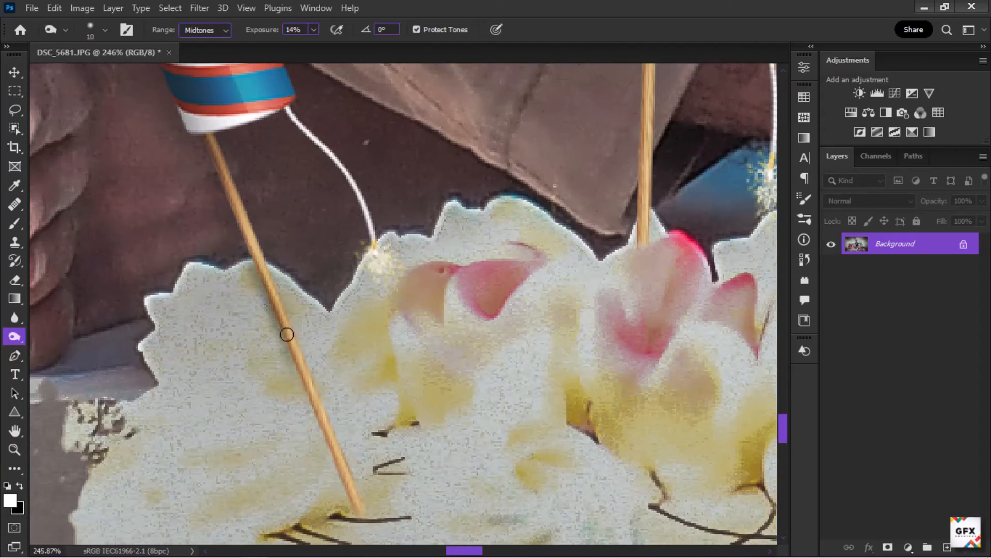
scroll(384, 538, "down", 5)
scroll(302, 266, "up", 5)
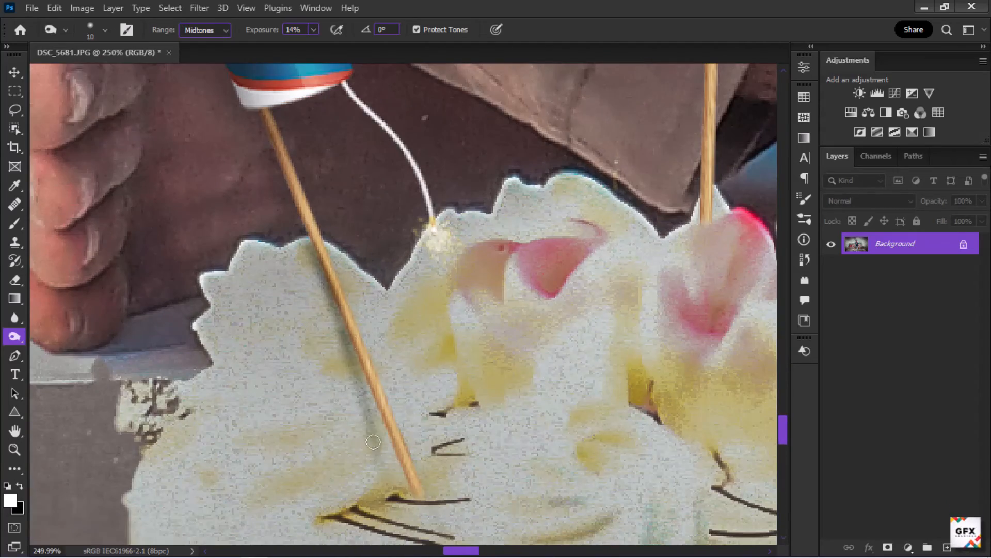
scroll(383, 503, "down", 5)
scroll(567, 419, "up", 6)
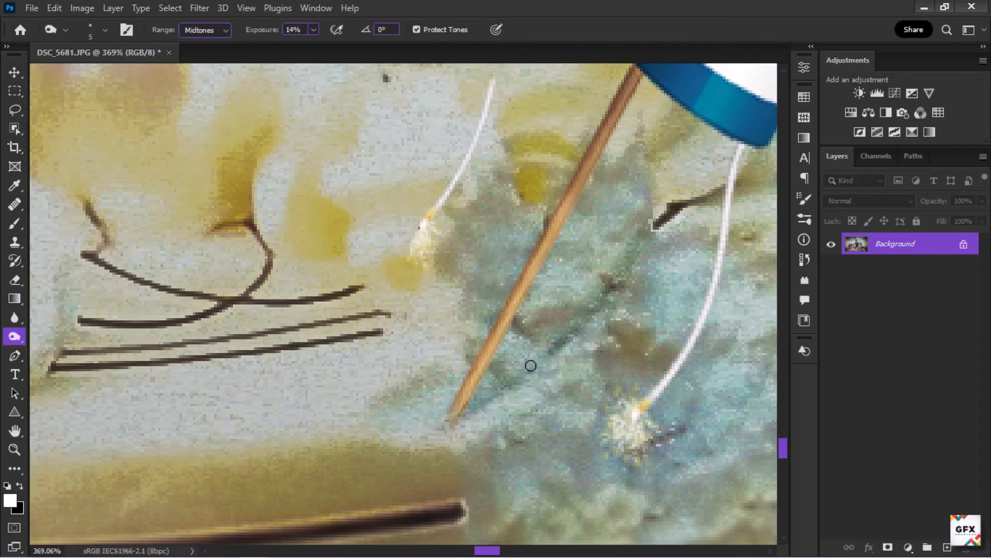
scroll(531, 366, "down", 5)
scroll(448, 282, "up", 8)
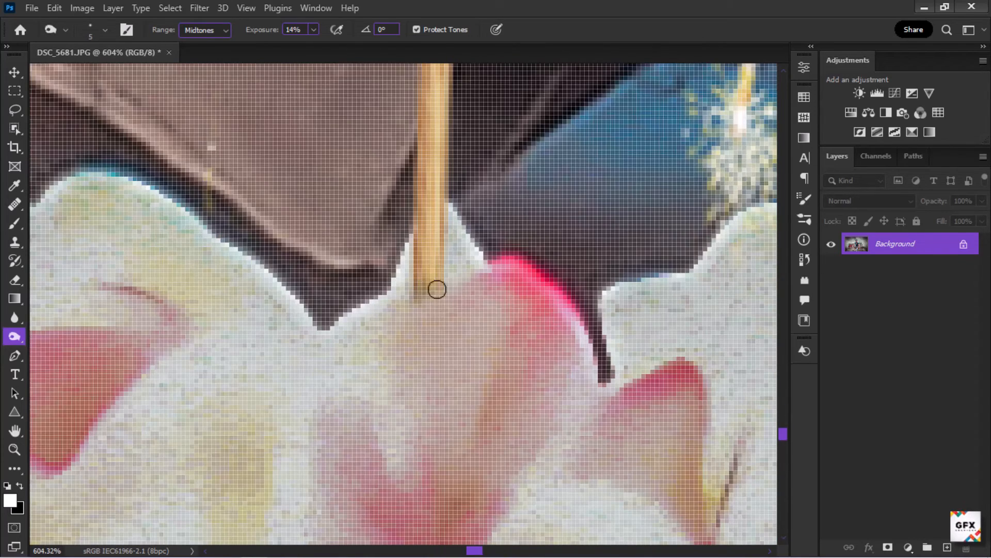
left_click_drag(424, 275, 446, 187)
Step: Resize the burn brush to about 27 px and burn along the middle rocket's body
scroll(424, 258, "down", 5)
scroll(602, 345, "up", 5)
key("bracketright")
key("bracketright")
key("bracketright")
key("bracketright")
key("bracketright")
key("bracketright")
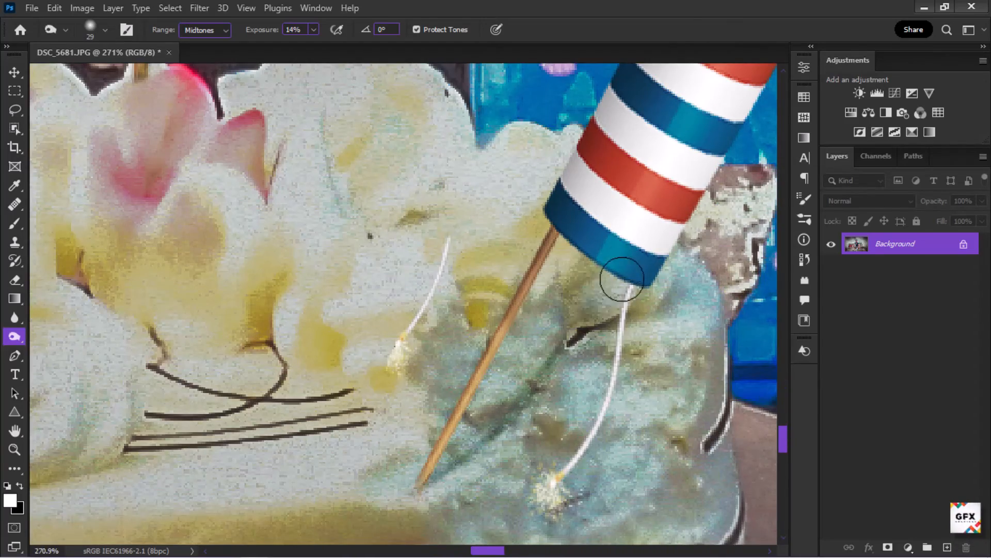
scroll(372, 332, "down", 6)
key("bracketleft")
key("bracketleft")
scroll(351, 196, "up", 6)
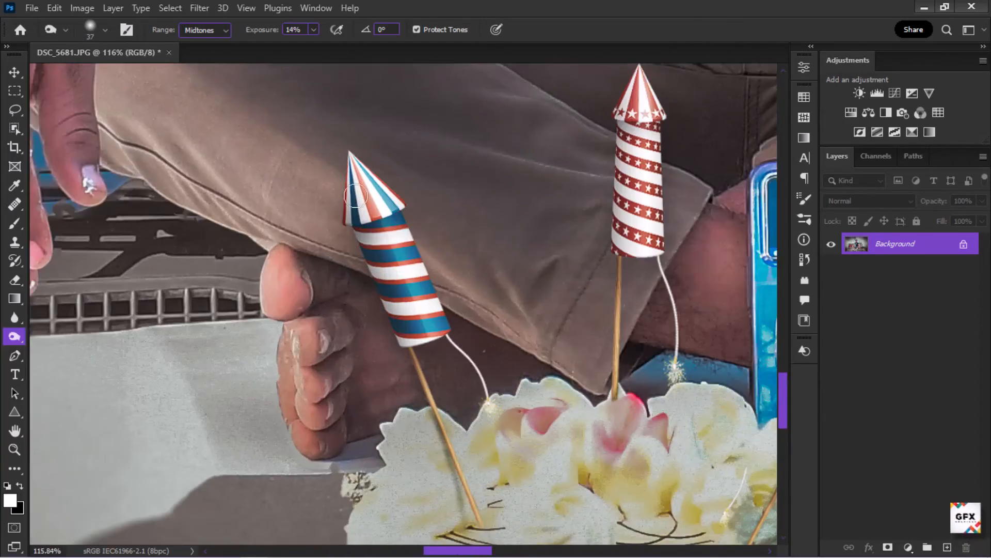
key("bracketleft")
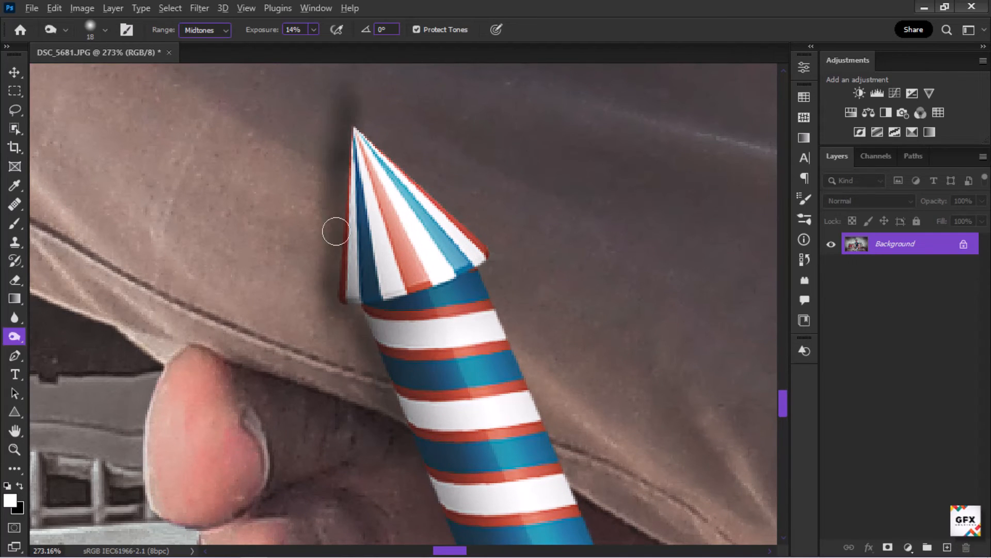
scroll(346, 253, "down", 3)
key("bracketright")
key("bracketright")
key("bracketright")
key("bracketright")
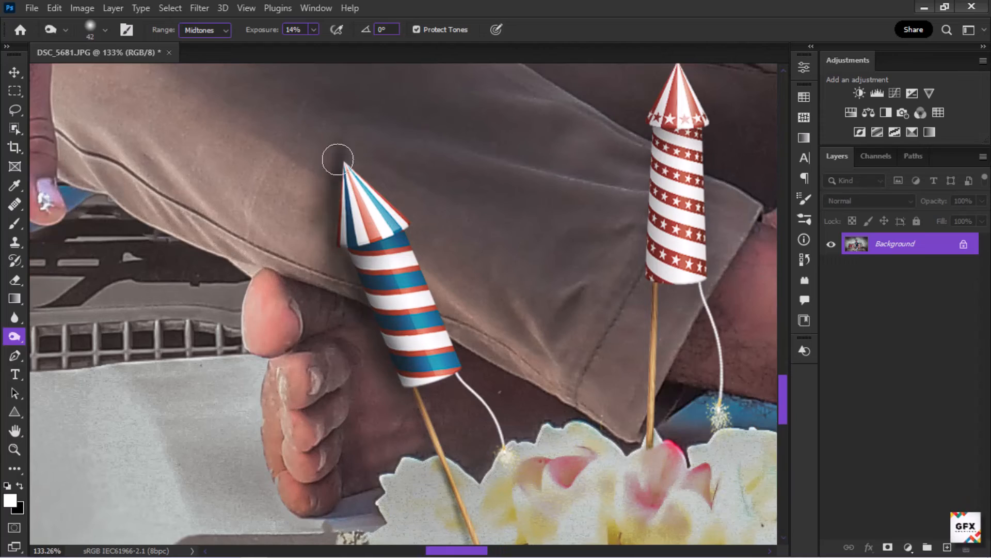
scroll(369, 168, "down", 6)
scroll(483, 351, "up", 2)
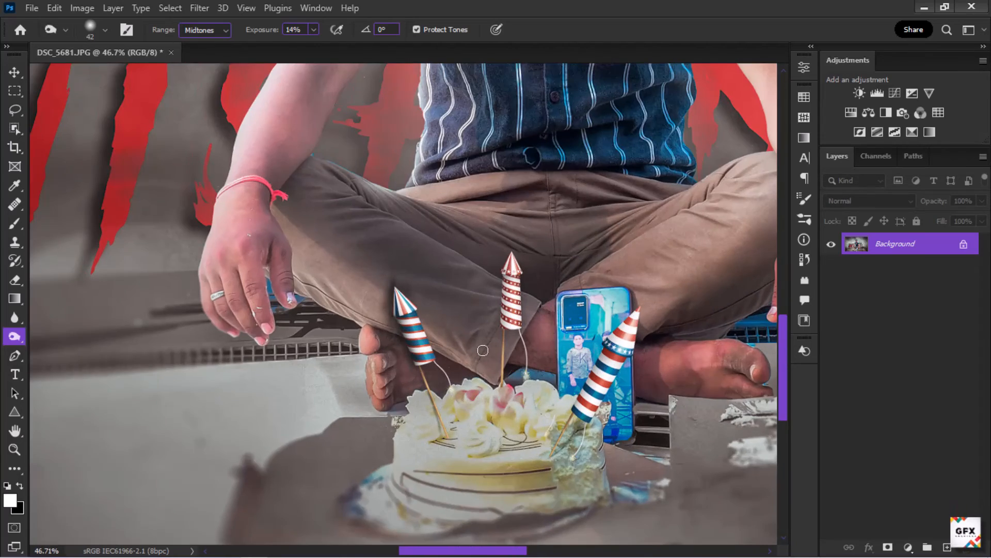
scroll(483, 351, "up", 8)
key("bracketleft")
key("bracketleft")
key("bracketleft")
key("bracketleft")
key("bracketleft")
key("bracketleft")
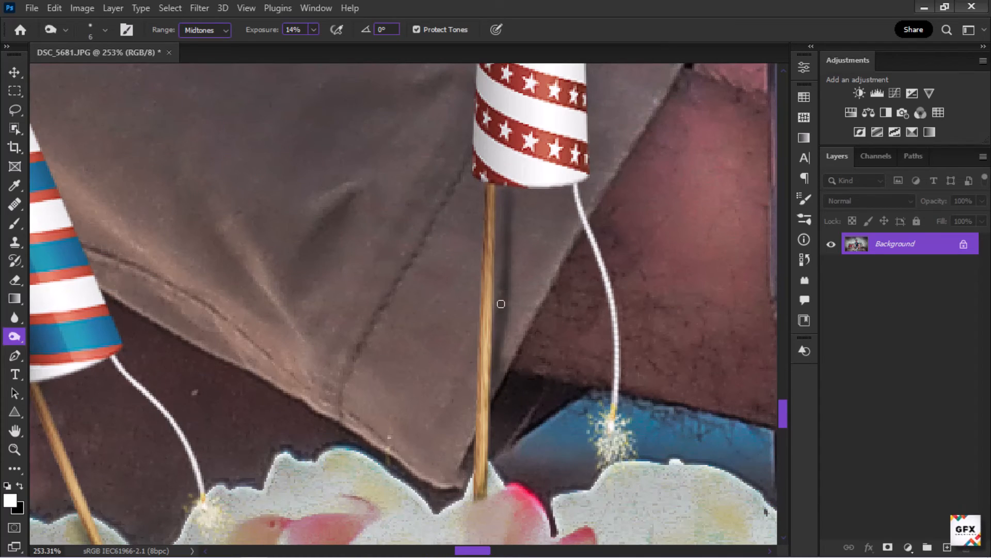
scroll(501, 304, "down", 8)
scroll(501, 303, "up", 2)
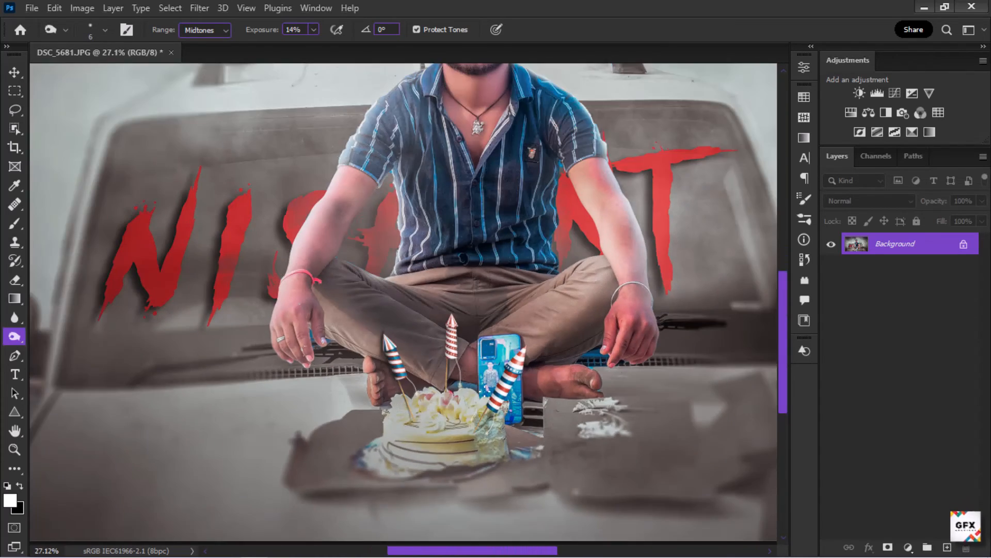
scroll(452, 339, "up", 8)
left_click_drag(408, 382, 413, 356)
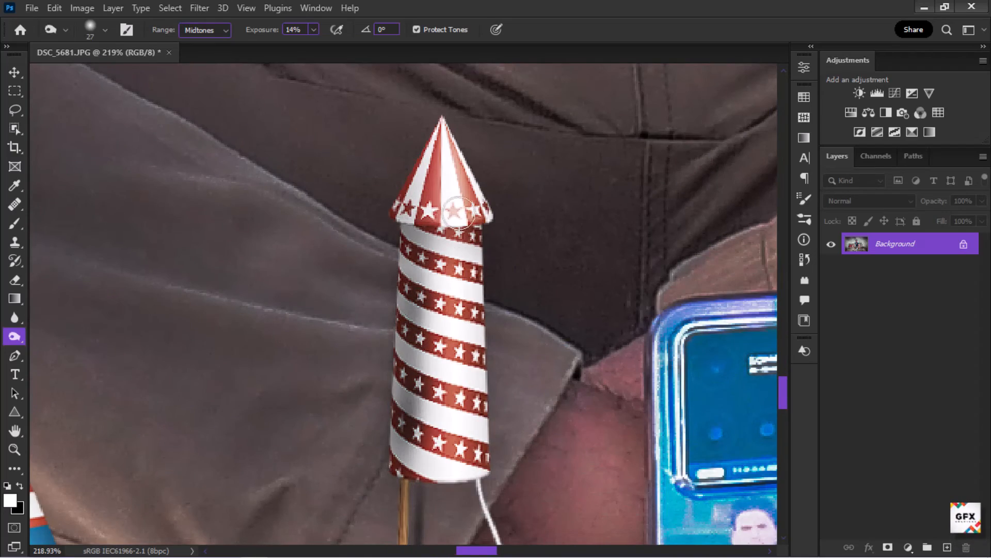
Step: Burn the front of the cake below the rockets with an 80 px brush
scroll(453, 345, "down", 8)
scroll(364, 390, "up", 8)
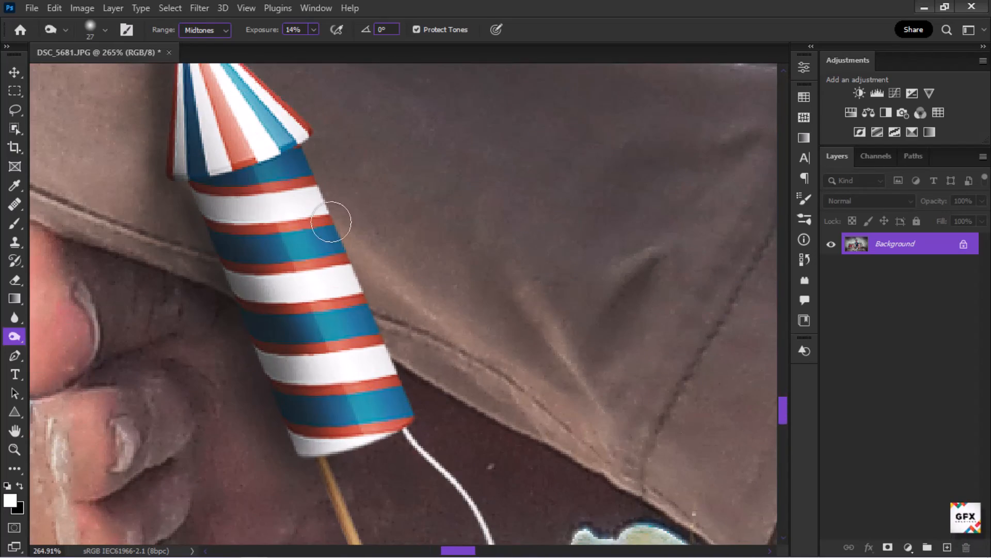
scroll(321, 268, "down", 8)
scroll(629, 278, "up", 7)
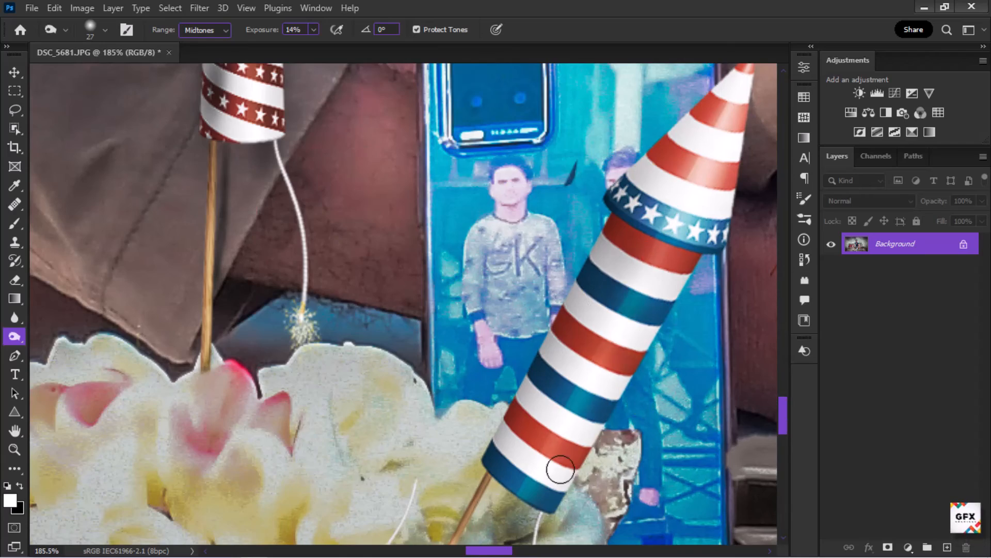
scroll(563, 463, "down", 7)
scroll(454, 449, "up", 3)
scroll(455, 455, "down", 3)
scroll(481, 480, "up", 3)
left_click_drag(517, 441, 530, 442)
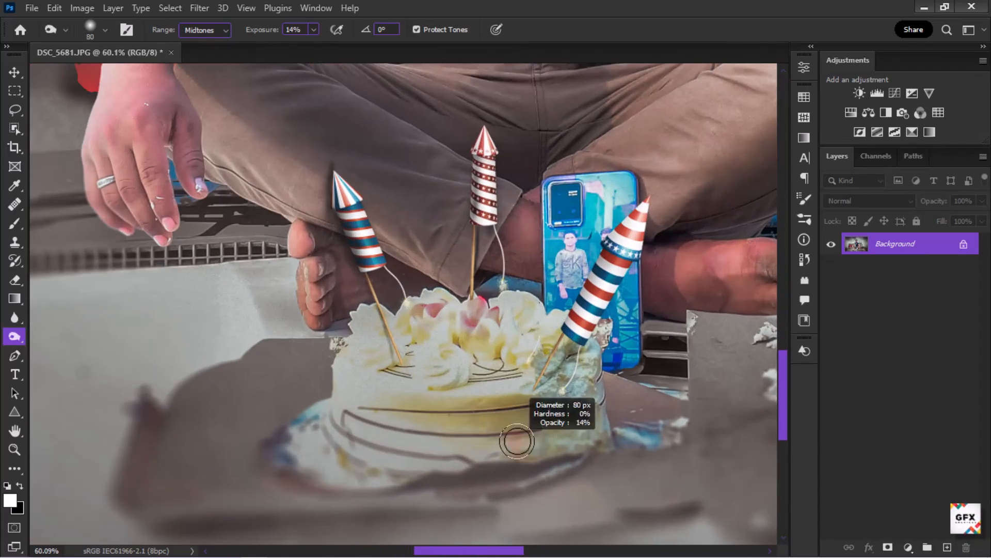
mouse_move(458, 420)
left_mouse_down()
mouse_move(354, 415)
mouse_move(514, 429)
mouse_move(394, 421)
mouse_move(476, 429)
left_mouse_up()
Step: Examine the subject's face and upper body up close
scroll(474, 428, "down", 5)
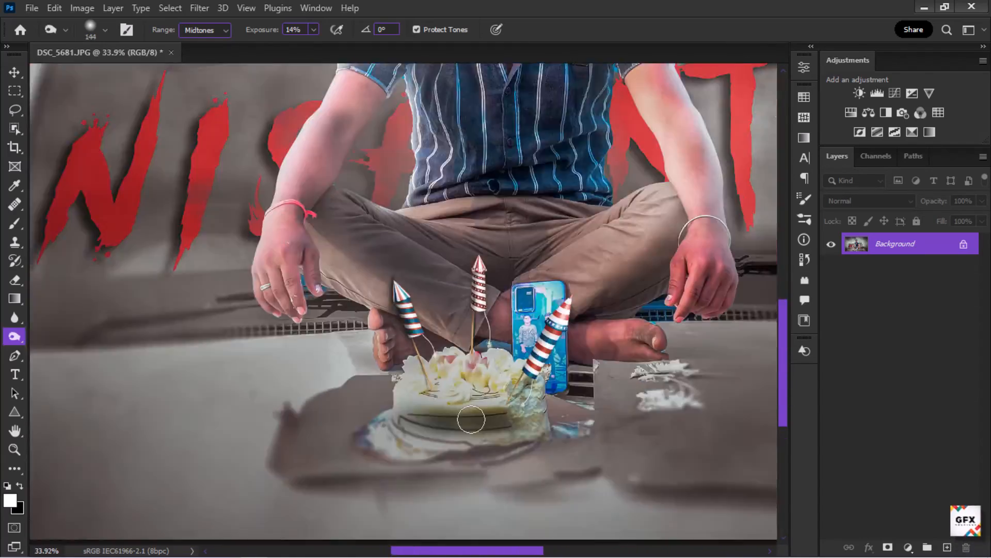
scroll(450, 310, "up", 5)
scroll(568, 444, "down", 5)
scroll(549, 382, "down", 3)
scroll(568, 141, "up", 15)
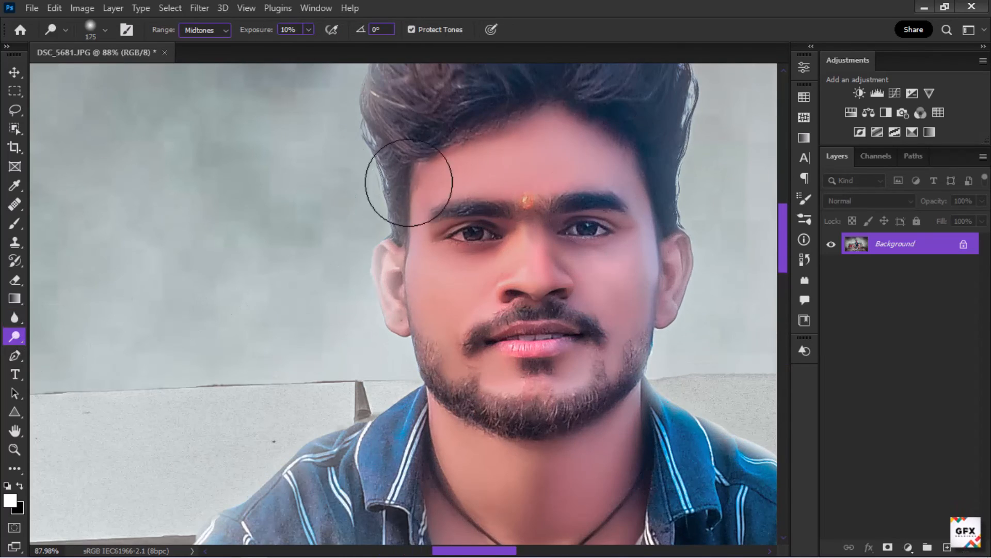
scroll(617, 352, "down", 8)
scroll(515, 306, "up", 2)
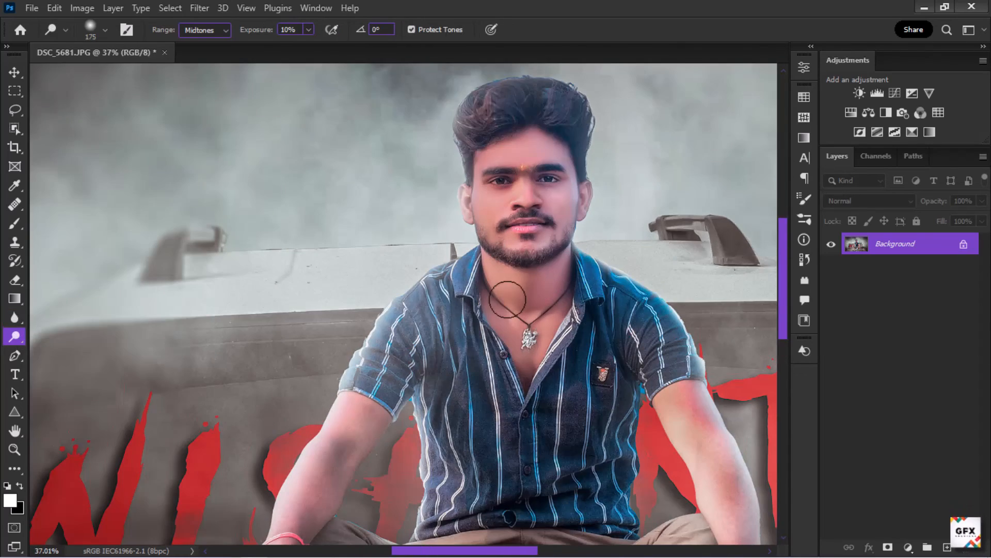
scroll(445, 270, "down", 5)
scroll(401, 310, "up", 10)
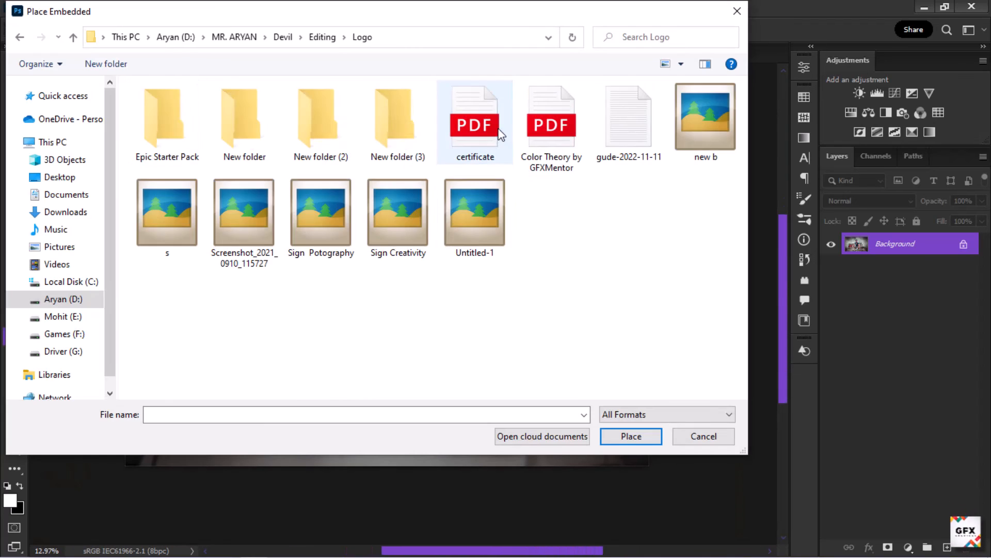
Step: Place the Sign Creativity logo file as an embedded object and commit its placement
double_click(411, 217)
left_click_drag(418, 266, 414, 253)
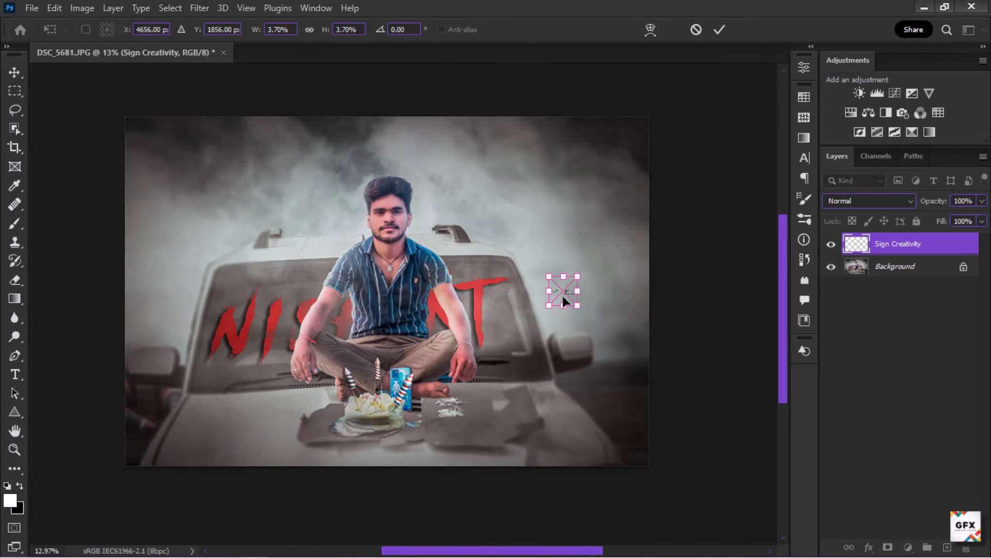
left_click(715, 35)
Step: Set the logo layer's opacity to 78%
scroll(327, 266, "up", 5)
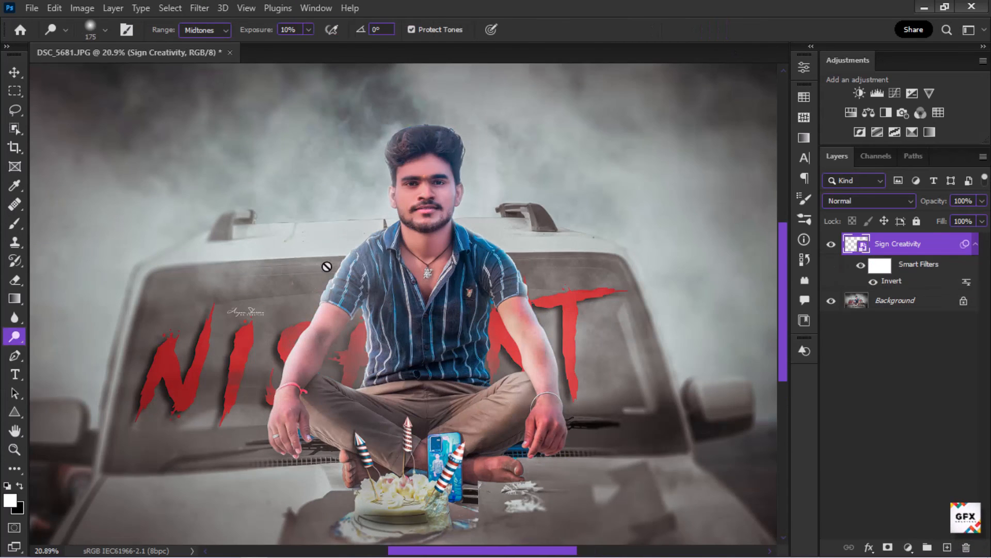
scroll(310, 278, "up", 8)
left_click(281, 291)
left_click(476, 231)
scroll(354, 281, "down", 12)
scroll(361, 258, "up", 4)
left_click(982, 201)
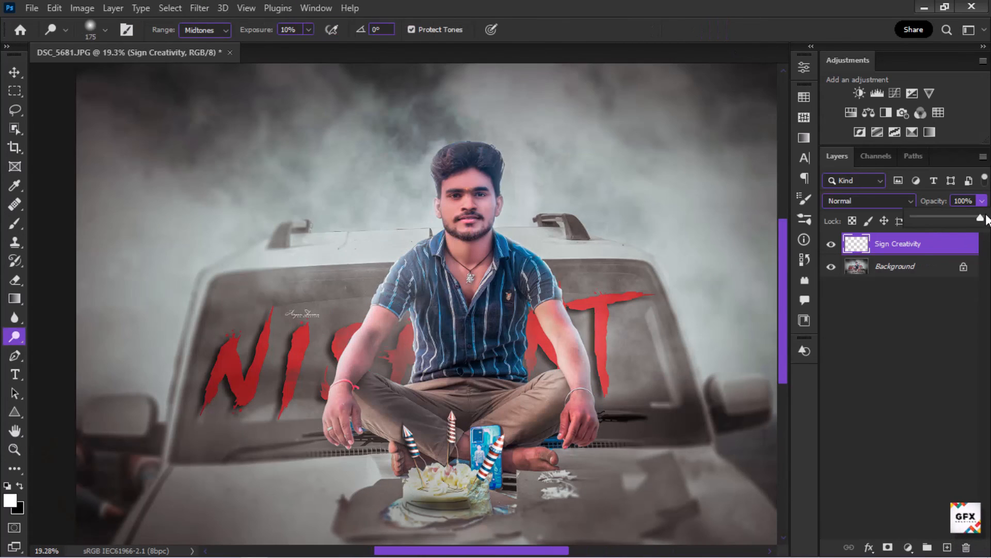
left_click_drag(972, 218, 966, 218)
Step: Flatten the logo layer into the background
scroll(683, 266, "down", 5)
scroll(557, 335, "up", 1)
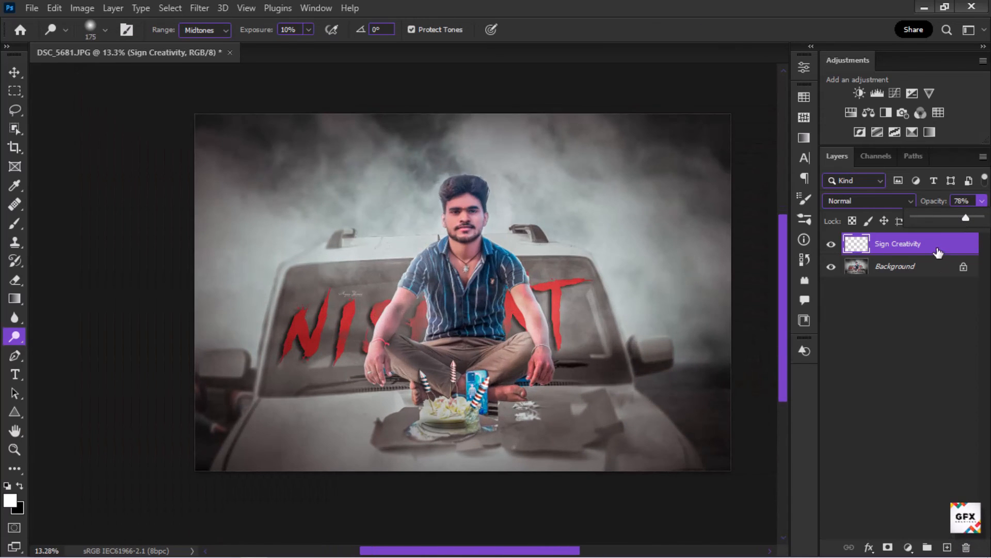
right_click(917, 249)
left_click(754, 405)
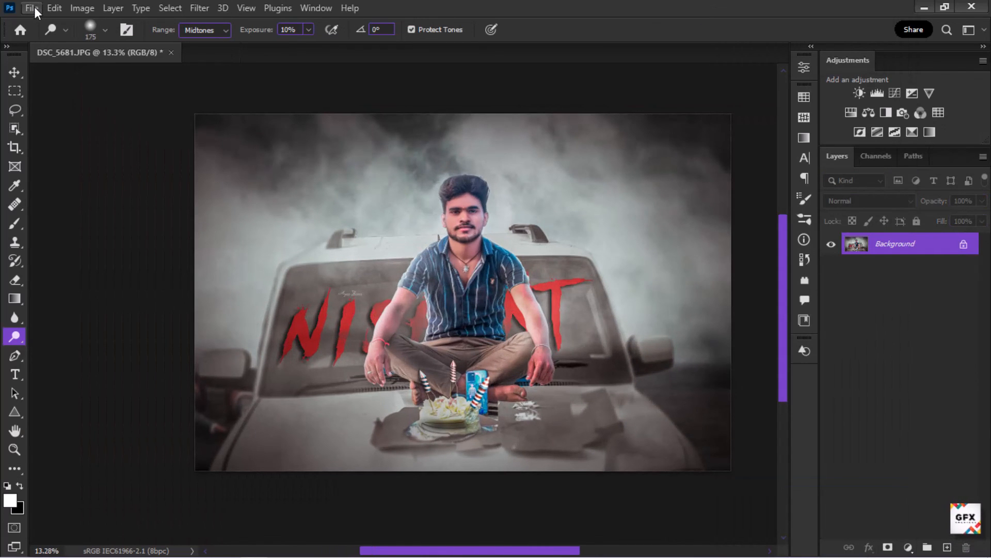